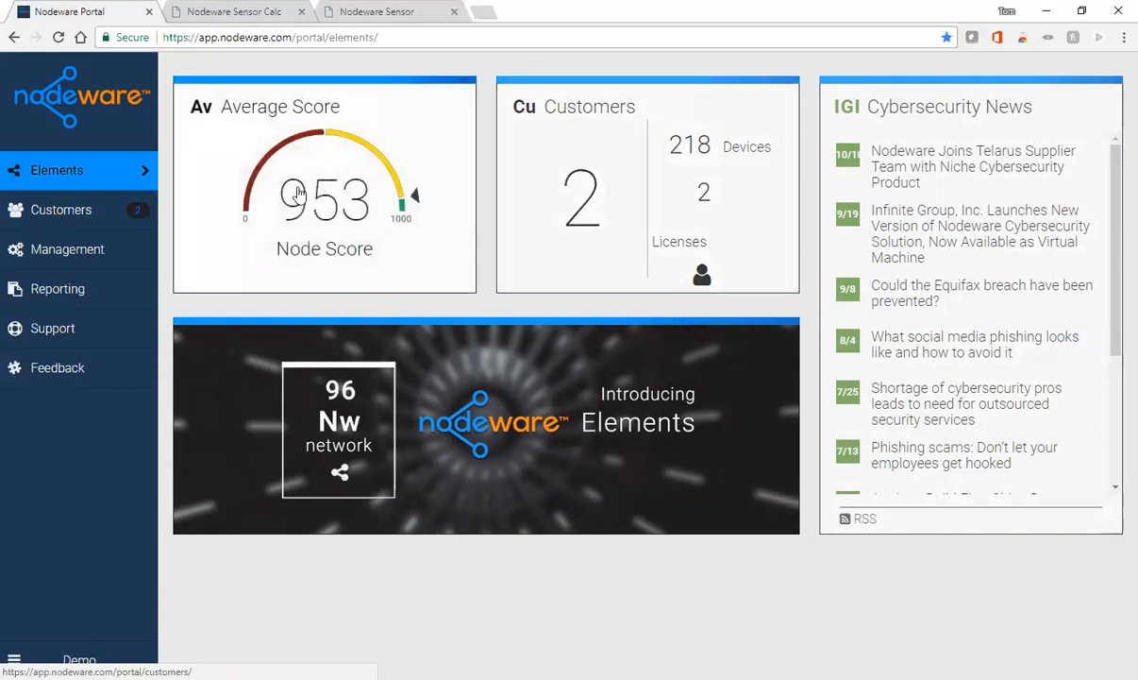
- Show the customer list with its two customers, scored 960 and 942
click(56, 216)
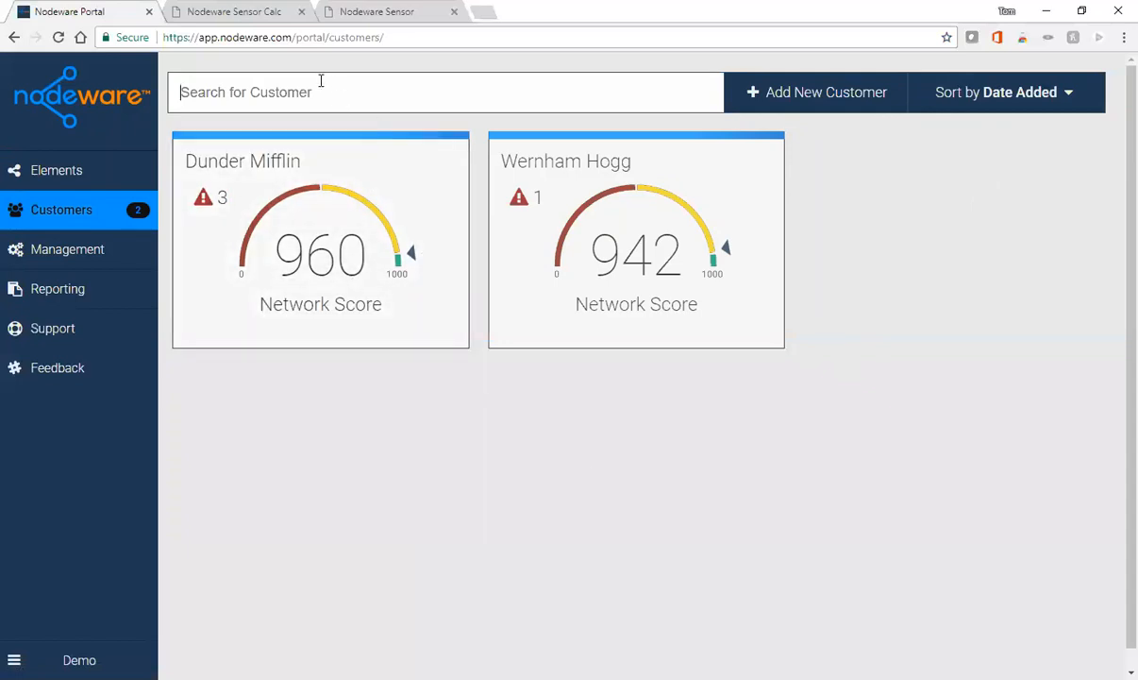
- Search customers for 'Dun', clear the search, and open the Dunder Mifflin dashboard (score 960)
text(Dun)
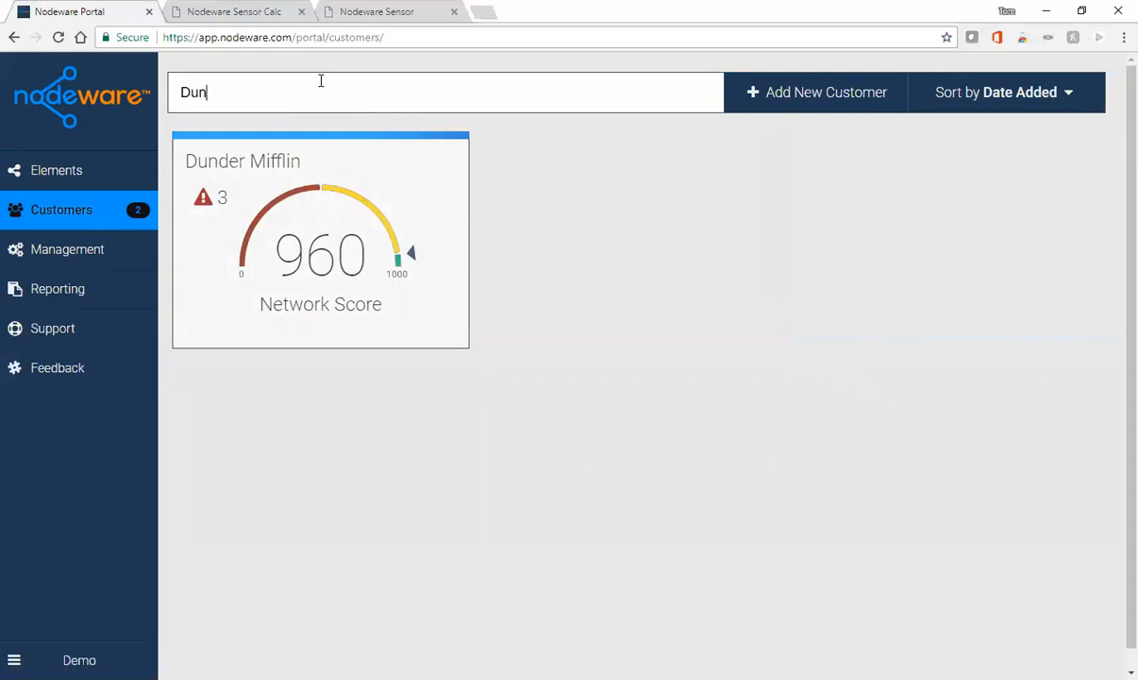
key(BackSpace)
key(BackSpace)
key(BackSpace)
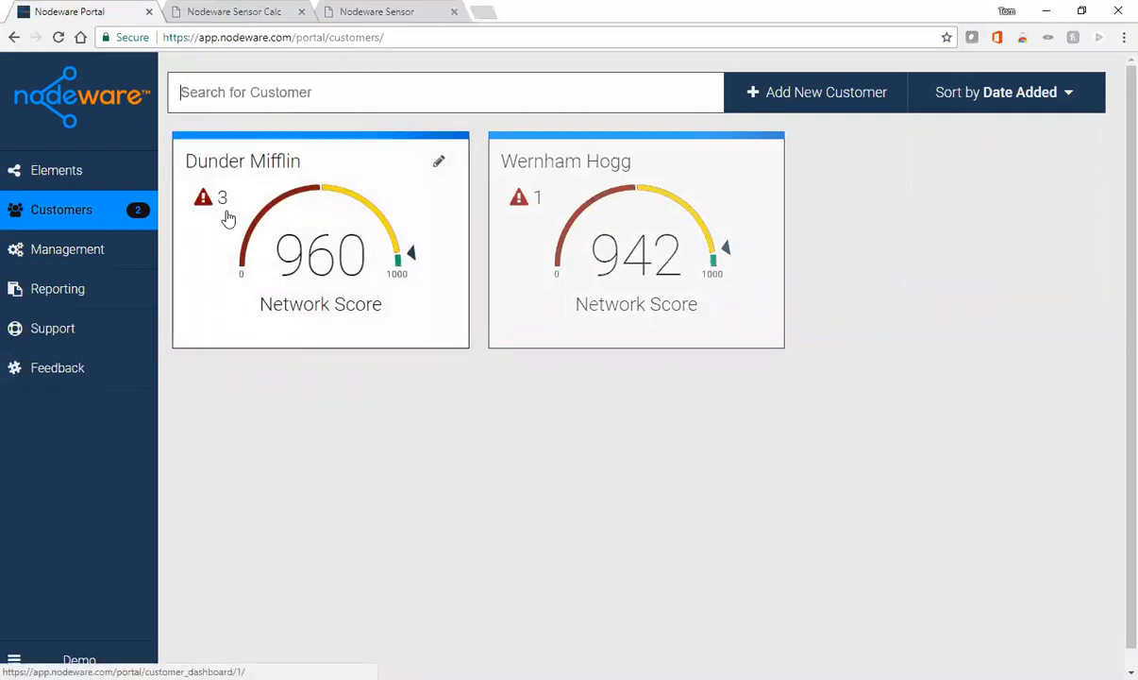
click(319, 247)
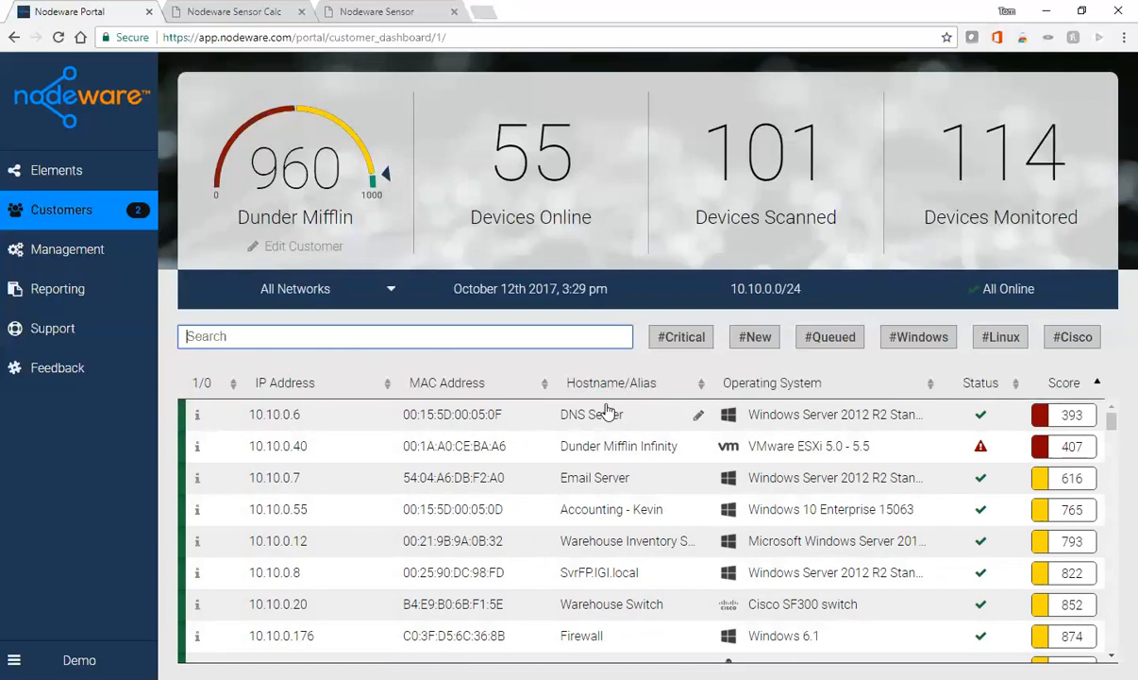
- Set the alias of device 10.10.0.116 to 'IP Phone' and save it
scroll(614, 498, down, 1)
scroll(613, 498, down, 3)
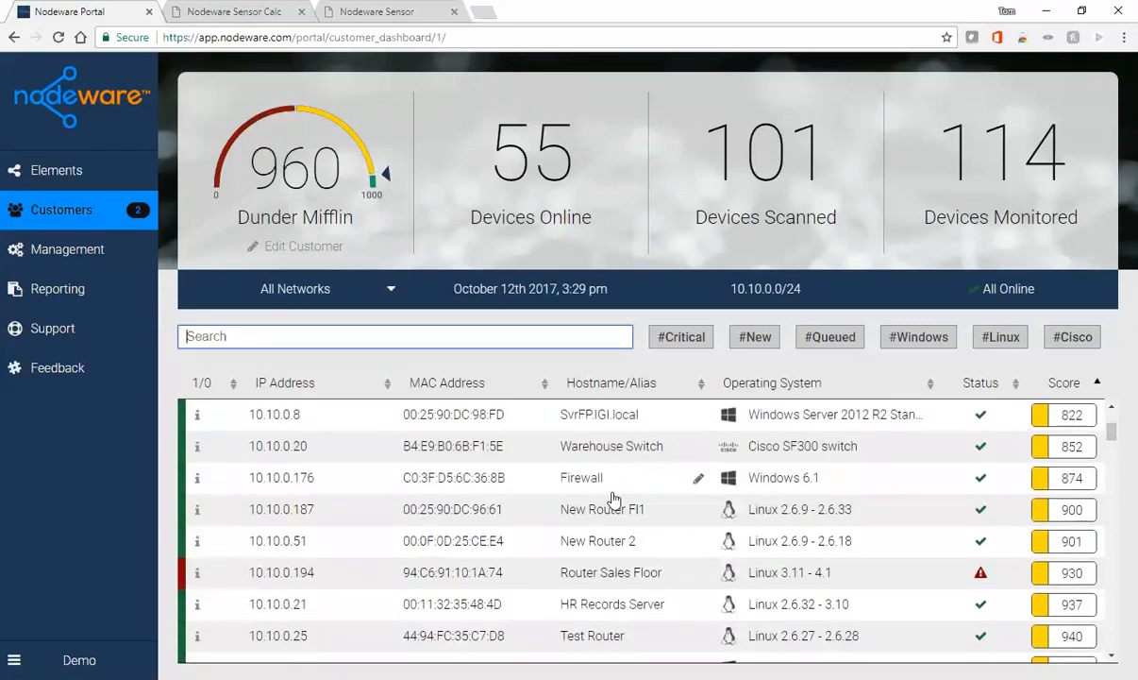
scroll(615, 492, down, 4)
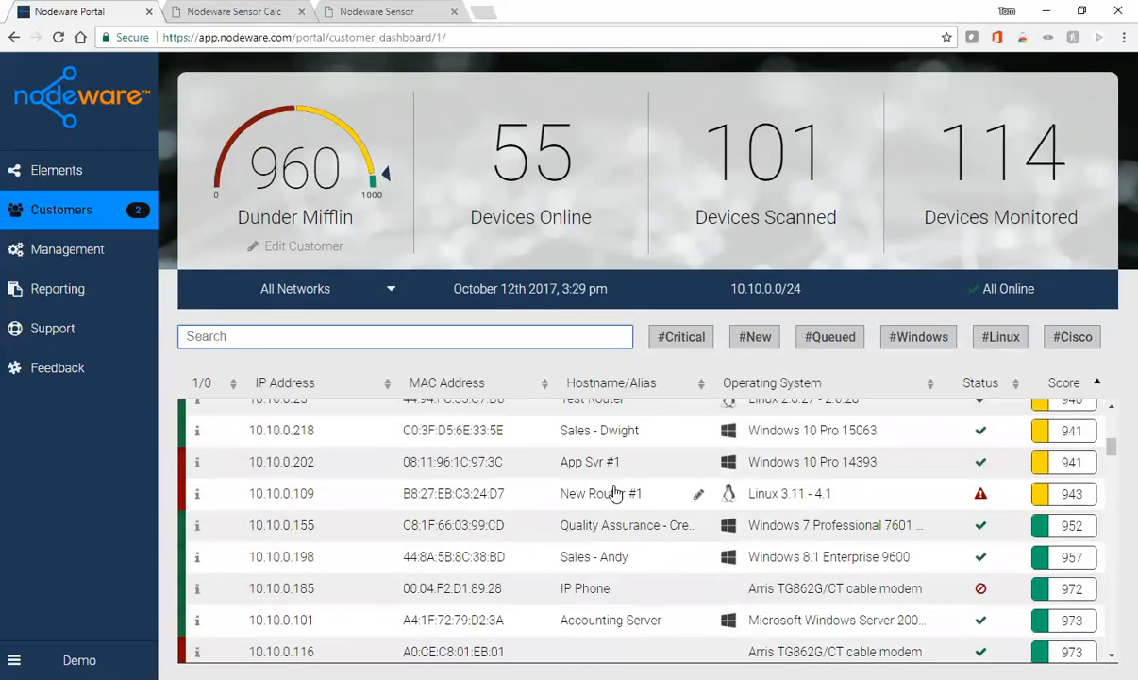
scroll(616, 493, down, 2)
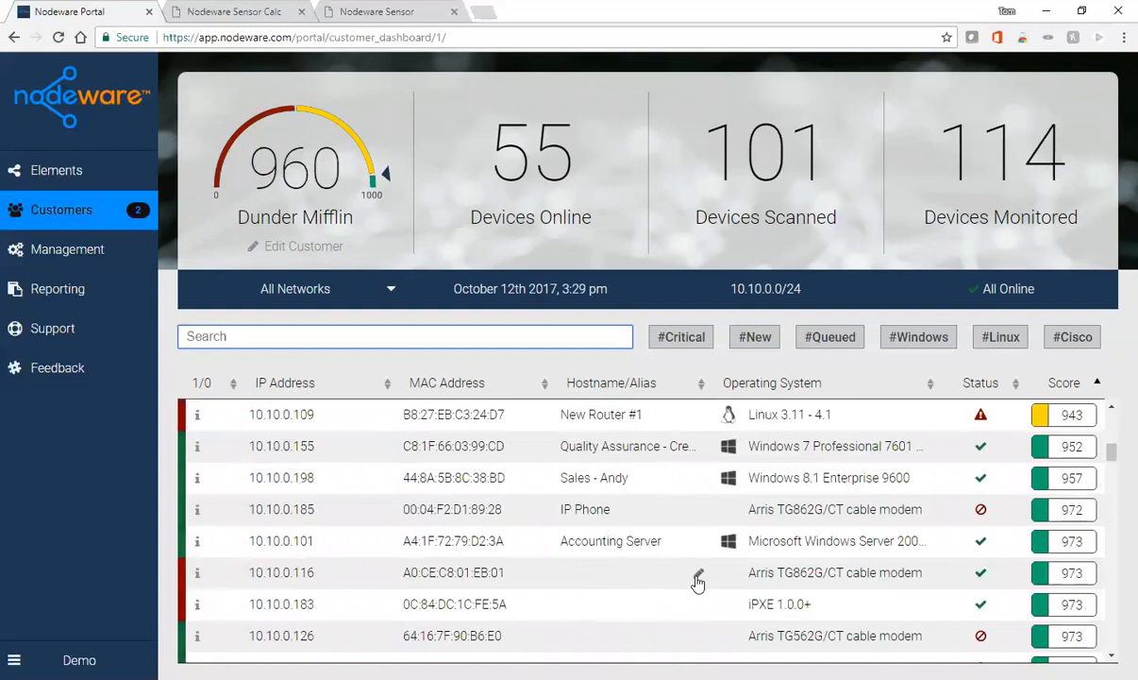
click(698, 578)
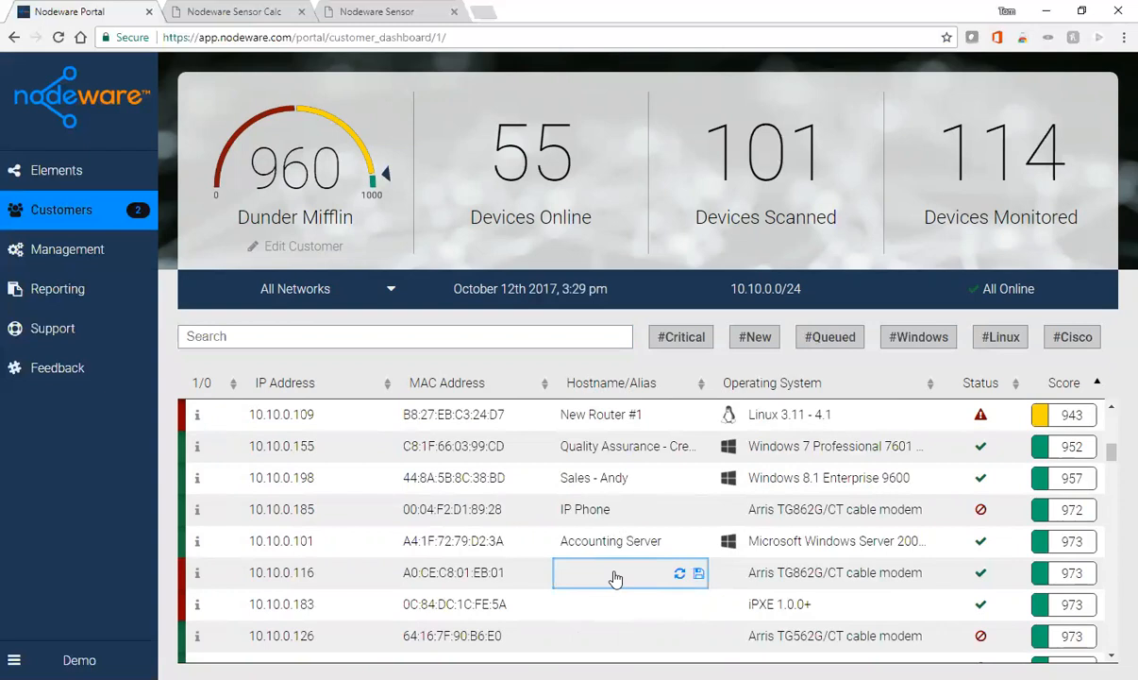
text(IP Phone)
click(697, 574)
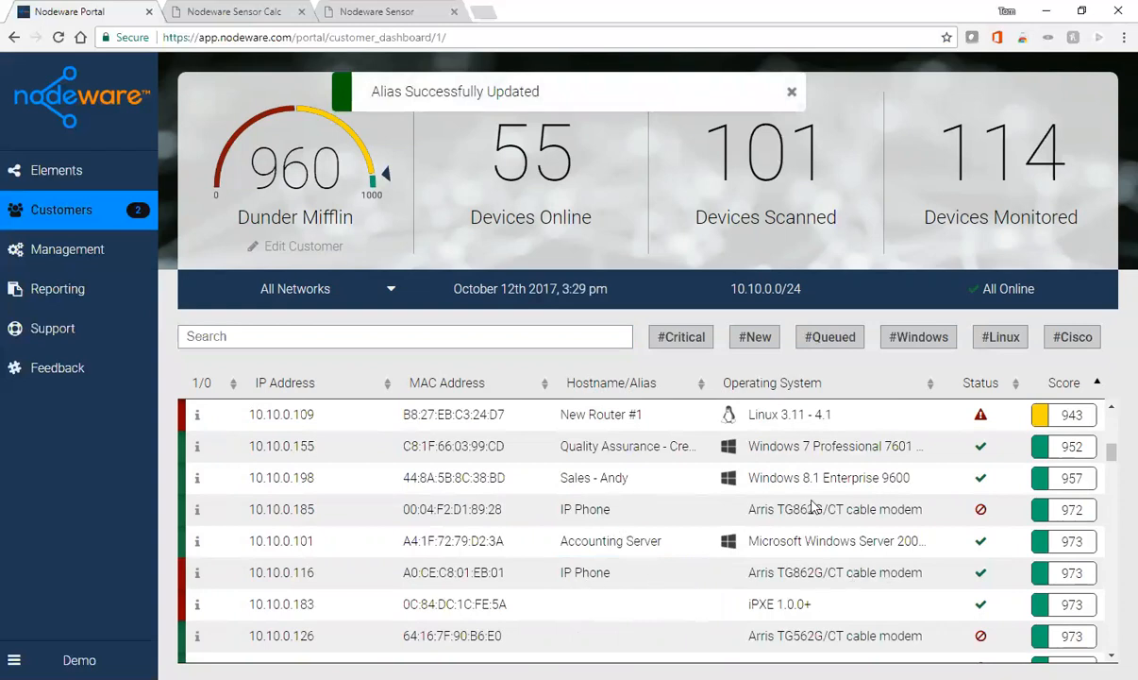
scroll(811, 500, up, 3)
- Scroll through the device table past the 999-scored devices to the unscored N/A ones
scroll(823, 508, up, 2)
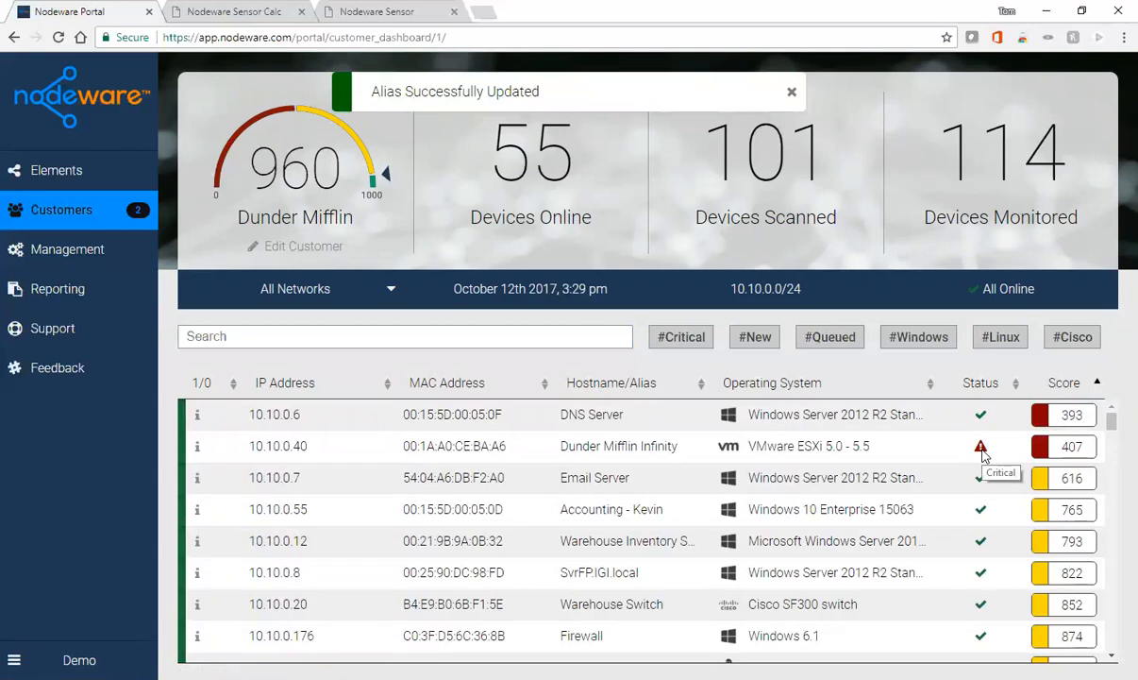
scroll(981, 453, down, 10)
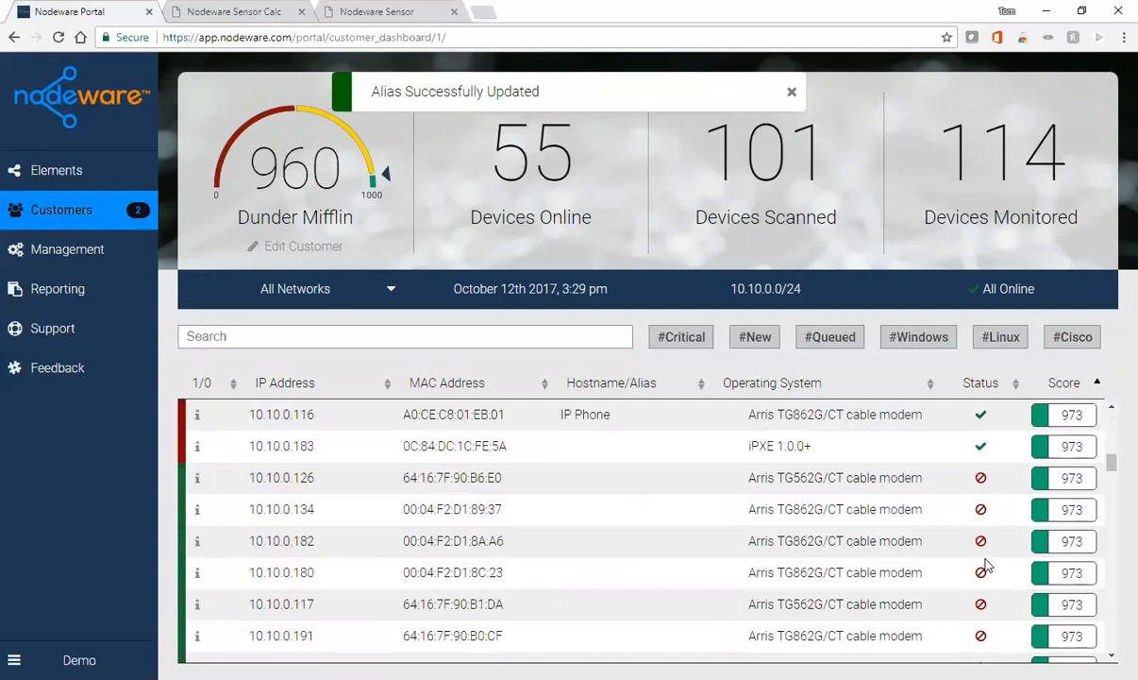
scroll(982, 568, down, 3)
scroll(985, 564, down, 12)
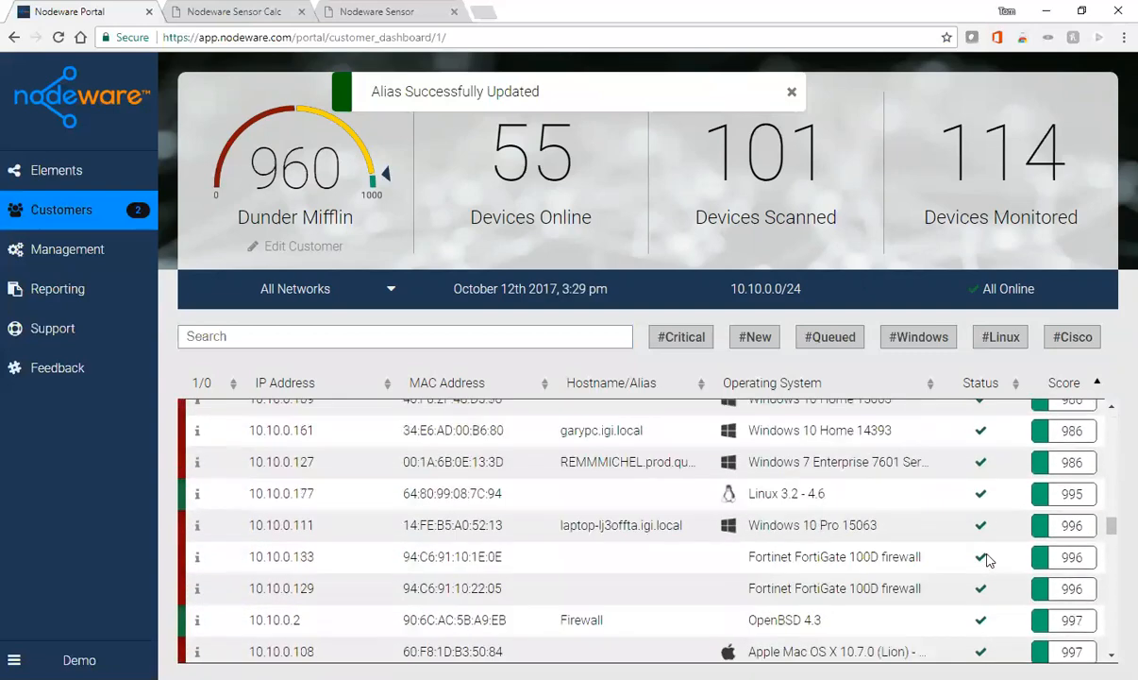
scroll(987, 567, down, 5)
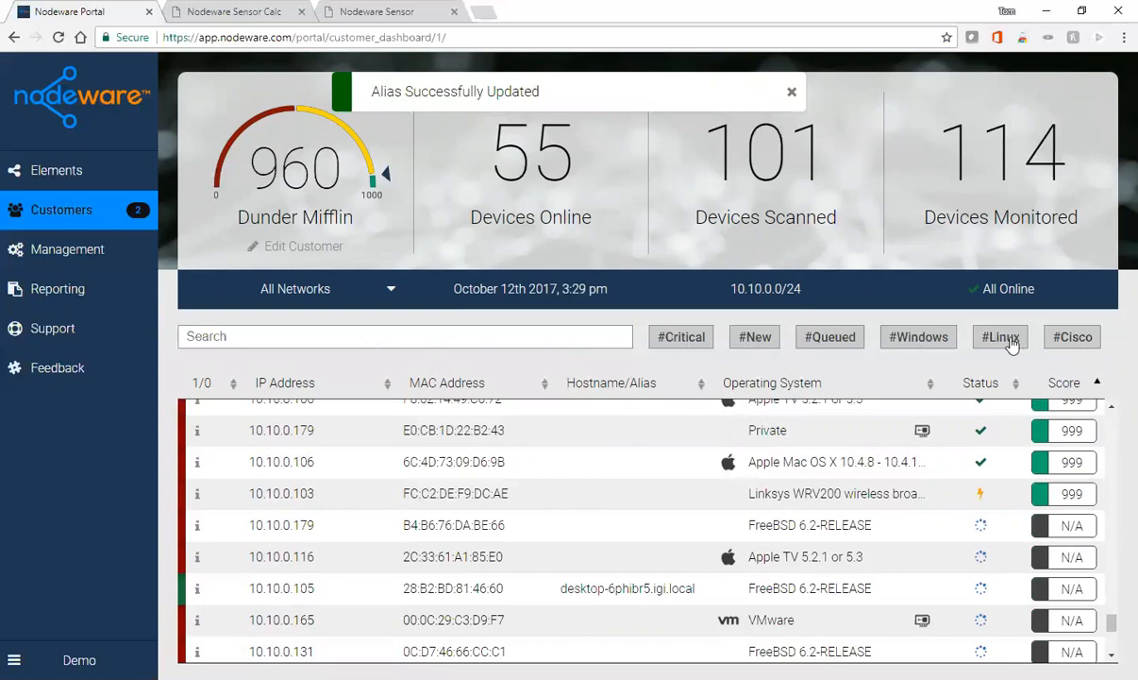
click(921, 340)
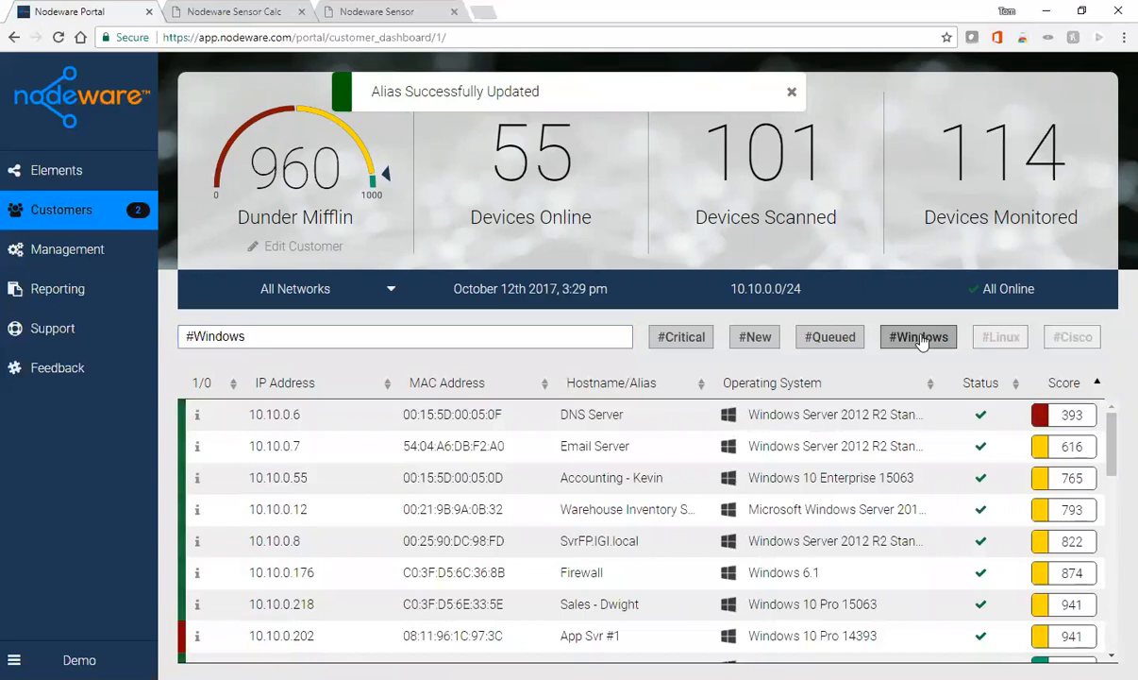
click(922, 341)
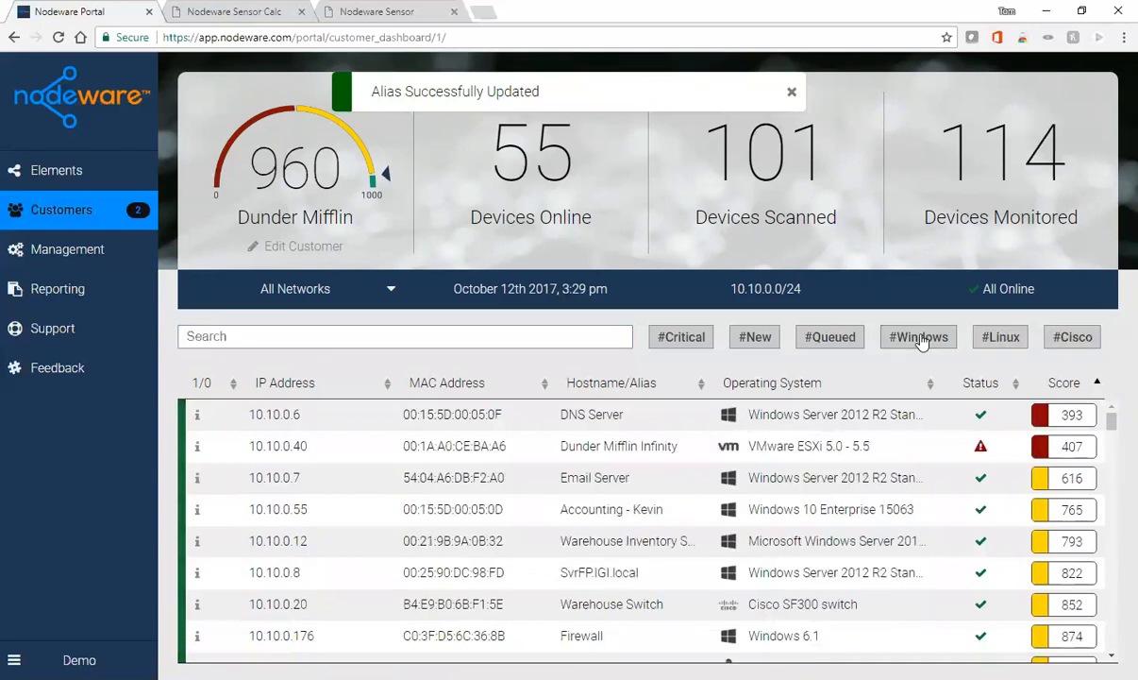
click(760, 341)
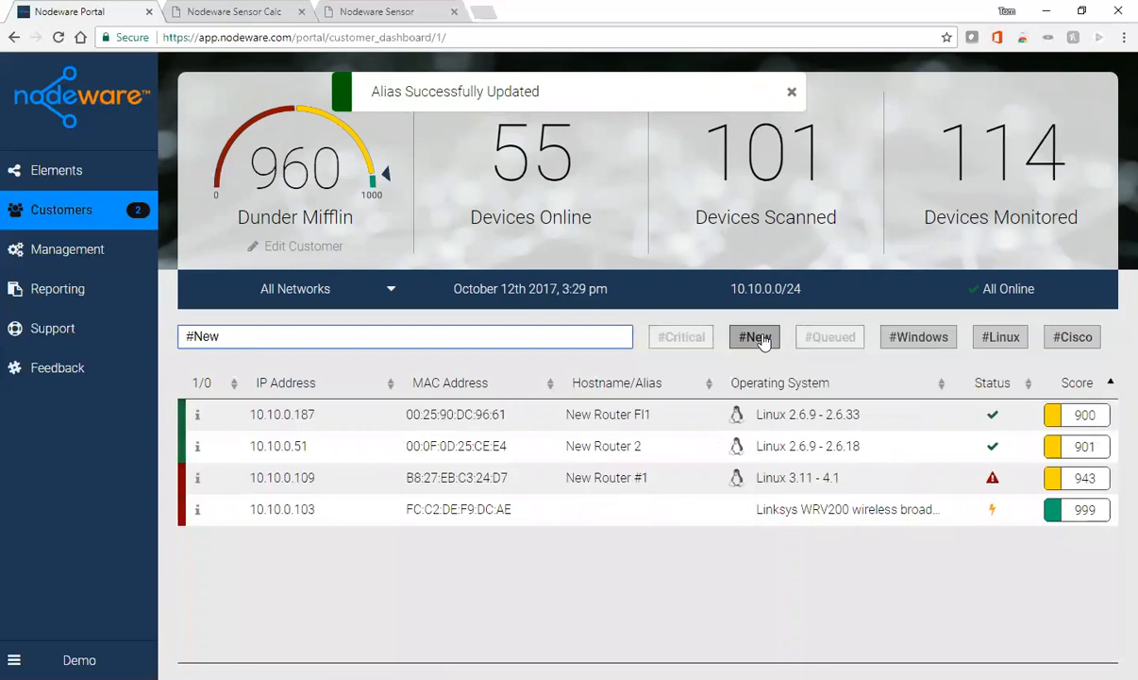
click(745, 340)
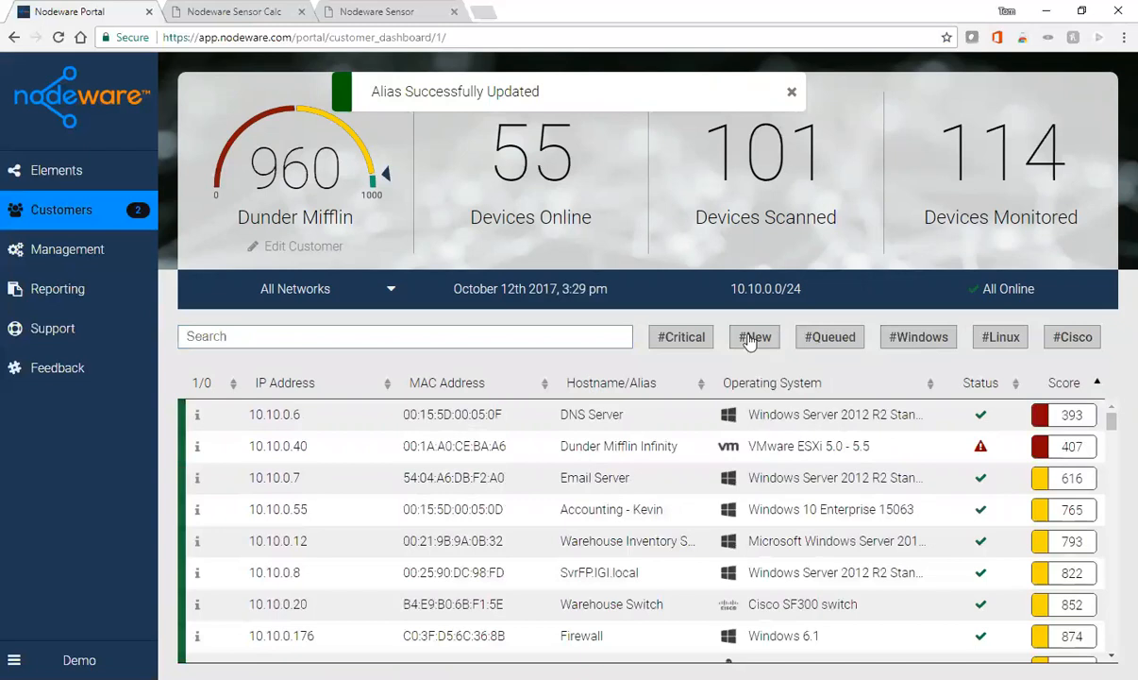
click(378, 338)
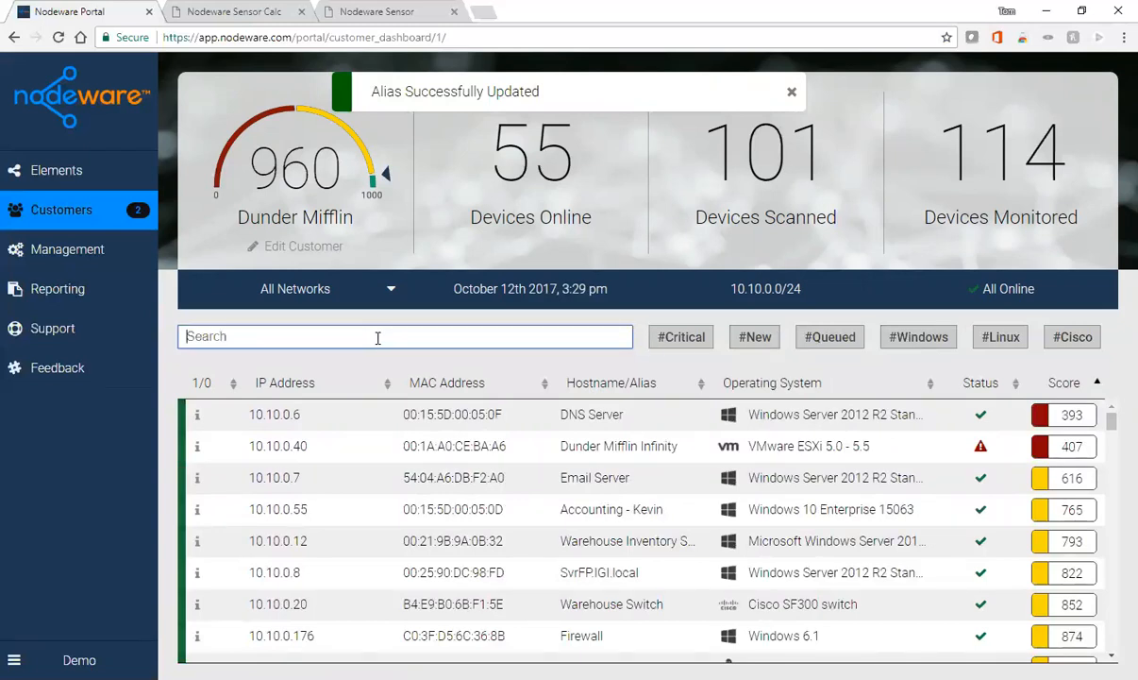
text(Sales)
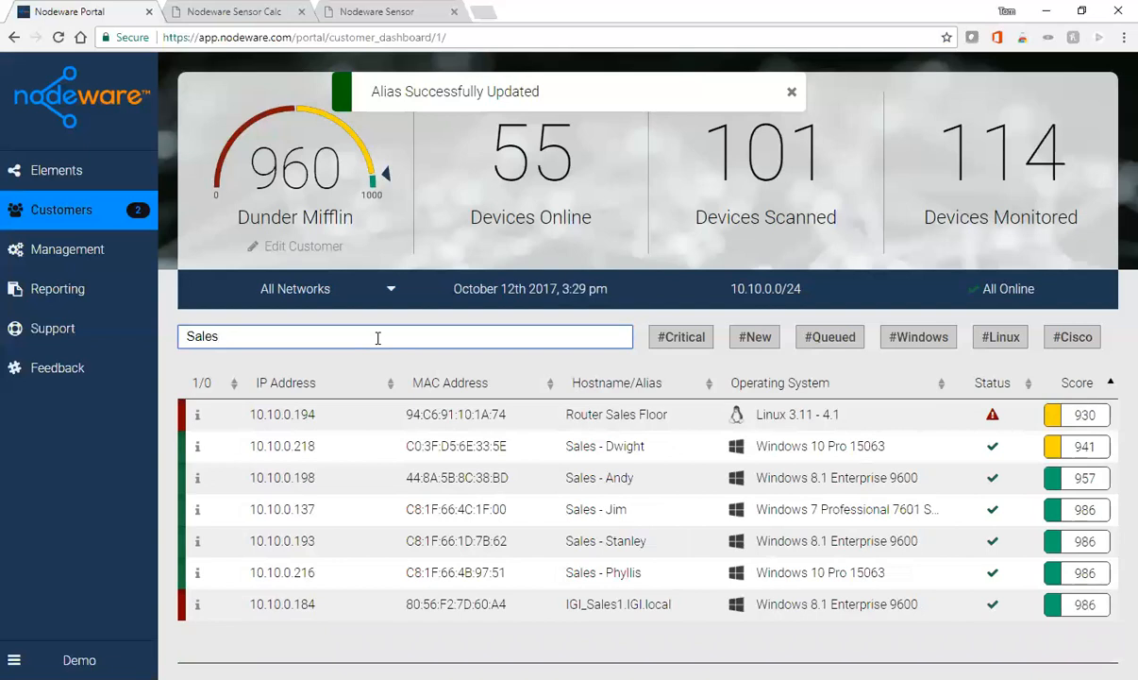
key(BackSpace)
key(BackSpace)
key(BackSpace)
key(BackSpace)
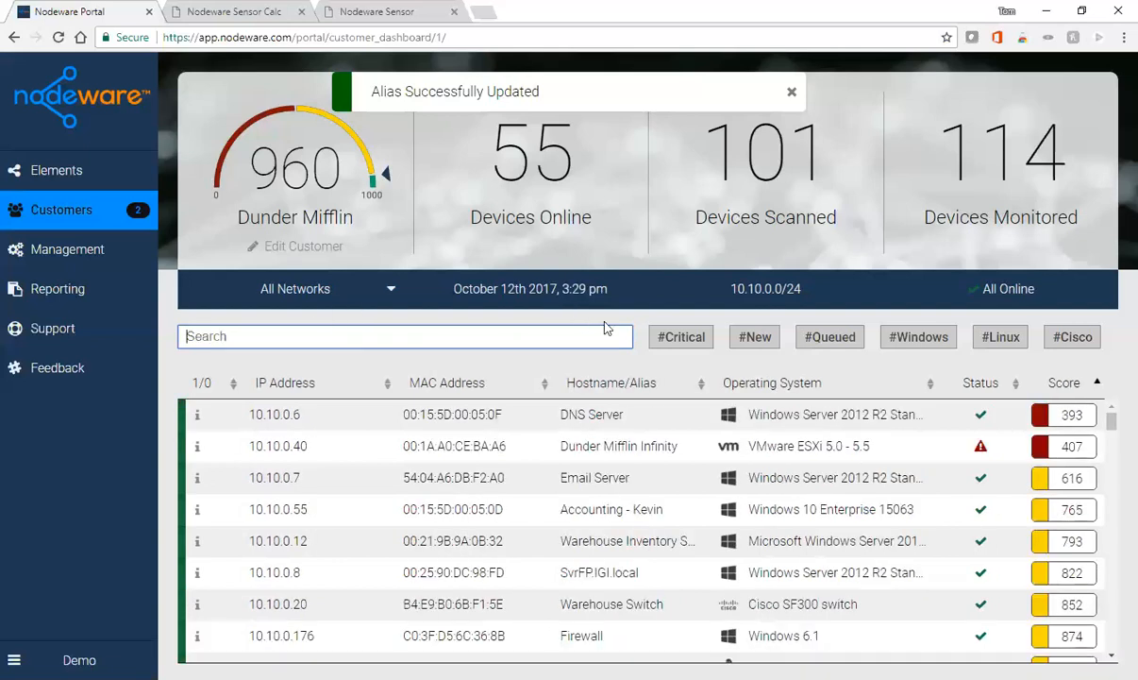
- Filter devices by #Critical and open the Dunder Mifflin Infinity host 10.10.0.40 scoring 407
click(686, 340)
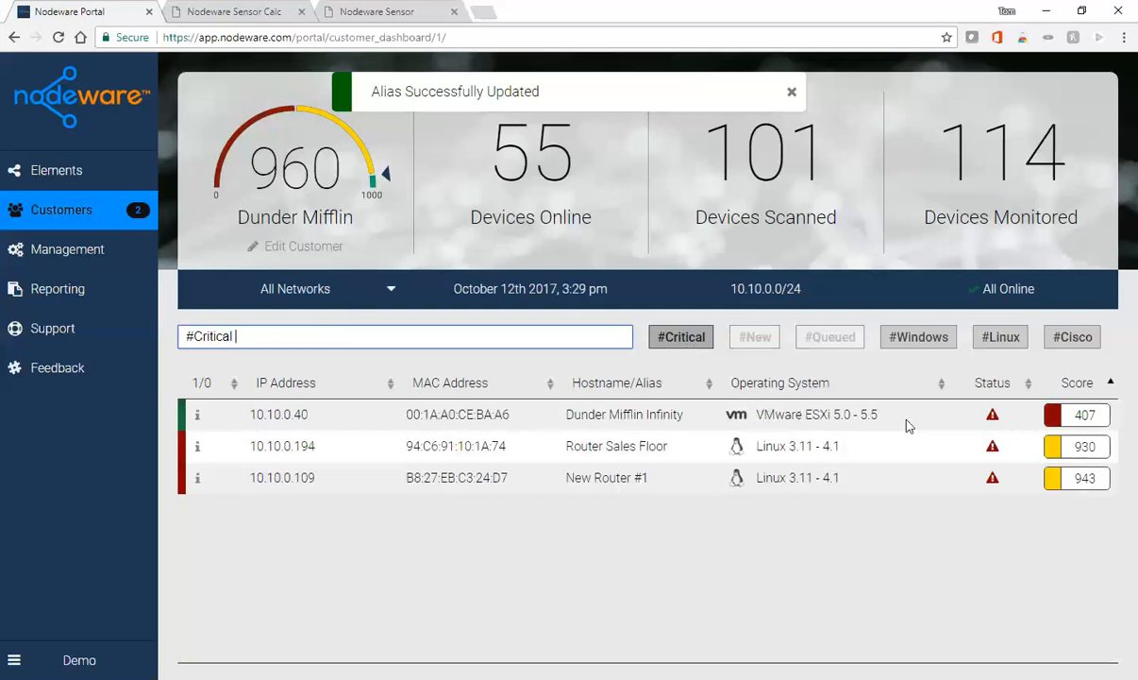
click(1086, 422)
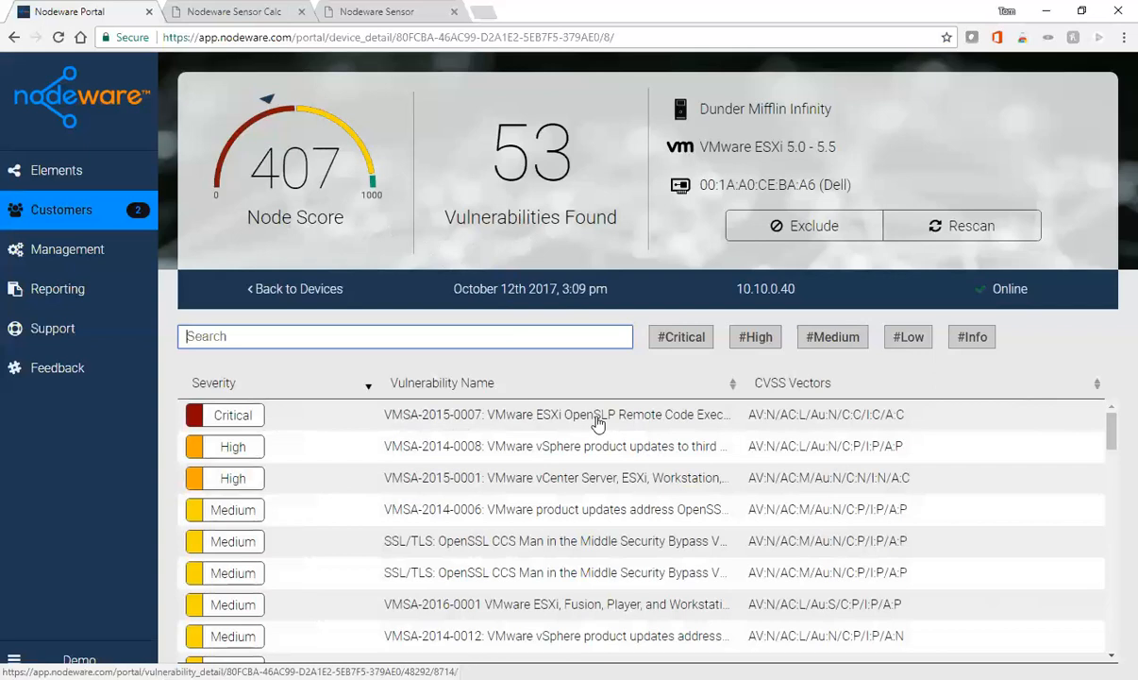
- Open the VMSA-2015-0007 OpenSLP vulnerability and read its description, solution and references
click(649, 424)
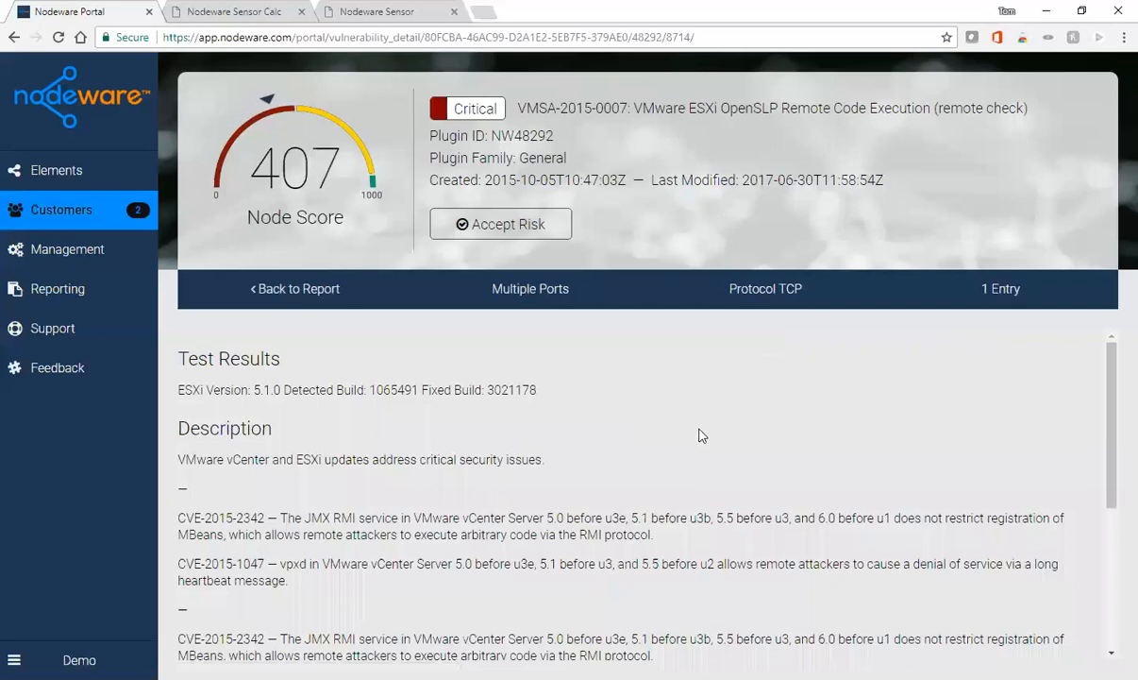
scroll(703, 435, down, 1)
scroll(699, 429, up, 1)
scroll(489, 416, down, 1)
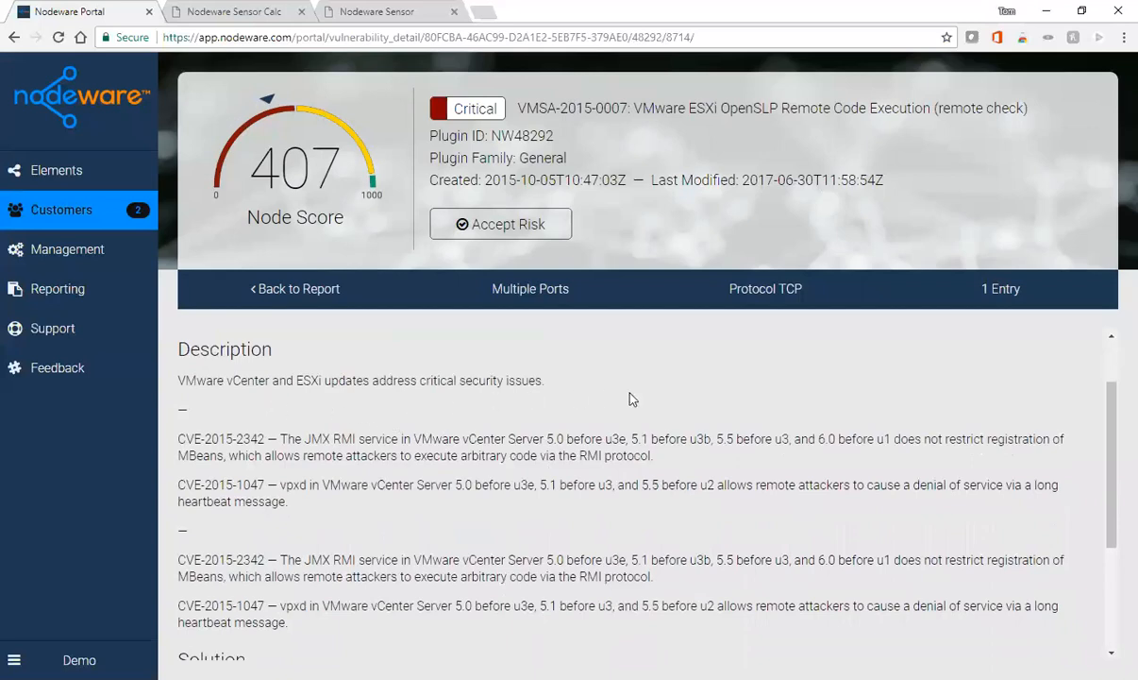
scroll(632, 397, down, 1)
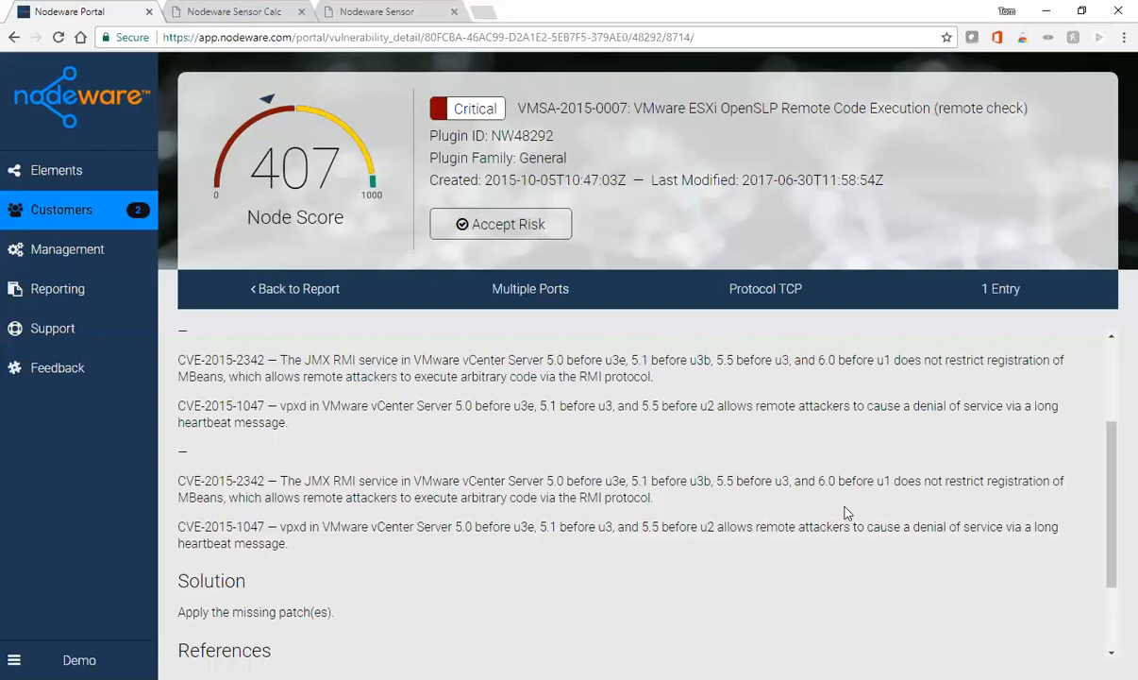
scroll(845, 512, down, 2)
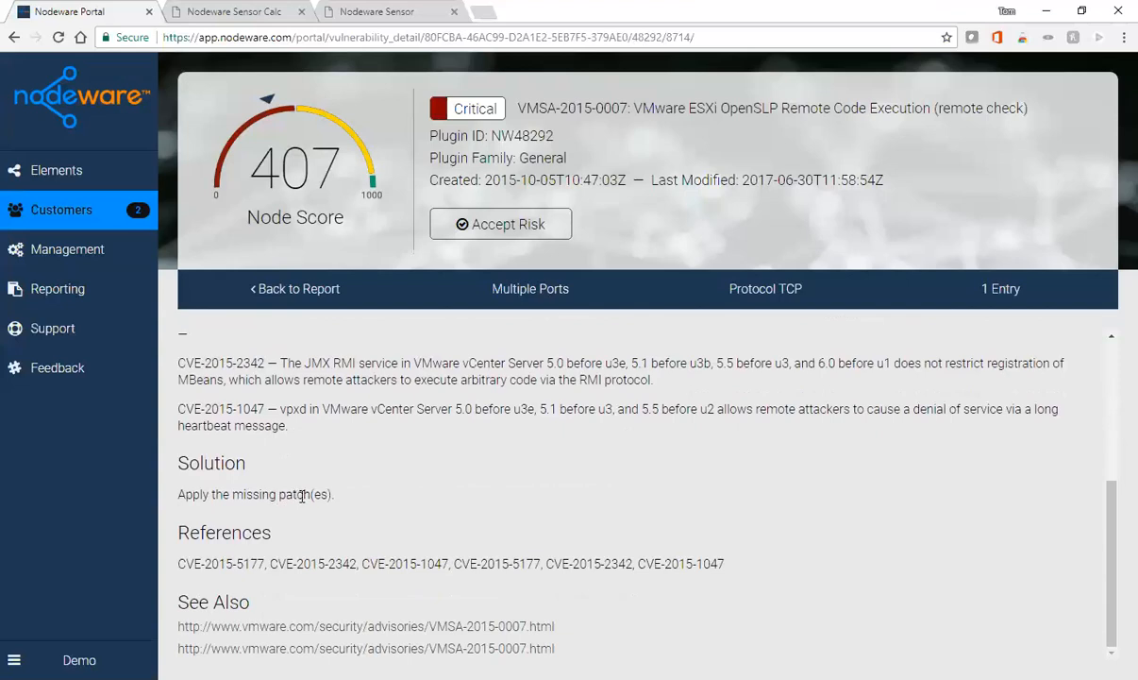
click(338, 627)
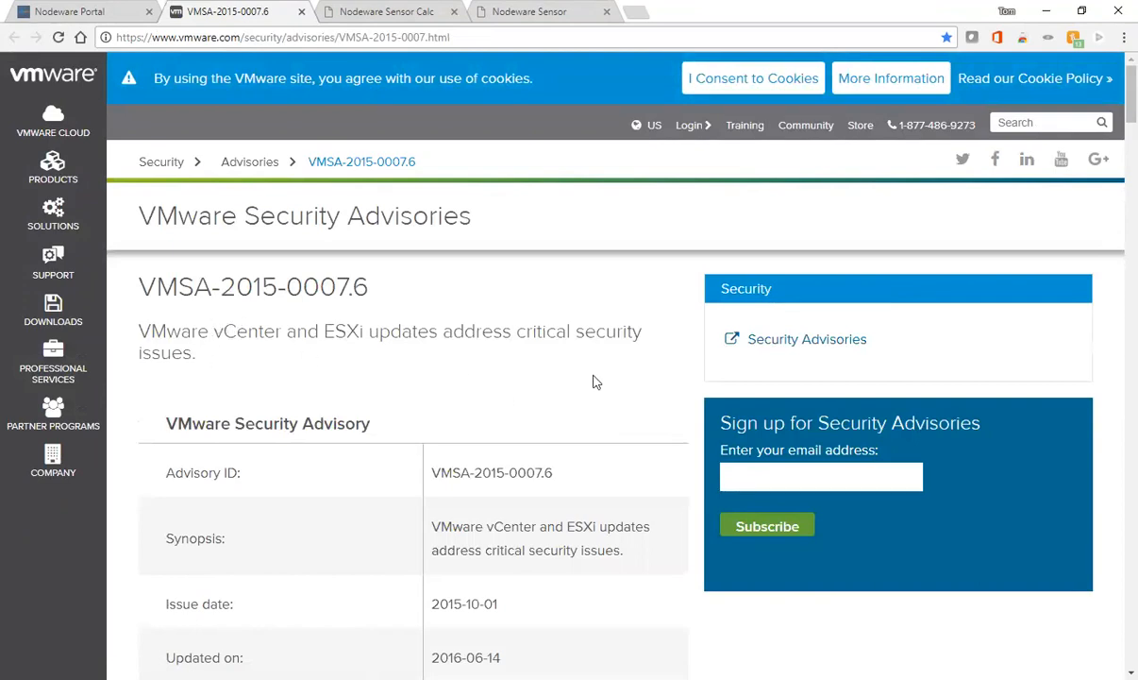
scroll(594, 380, down, 5)
scroll(594, 374, down, 10)
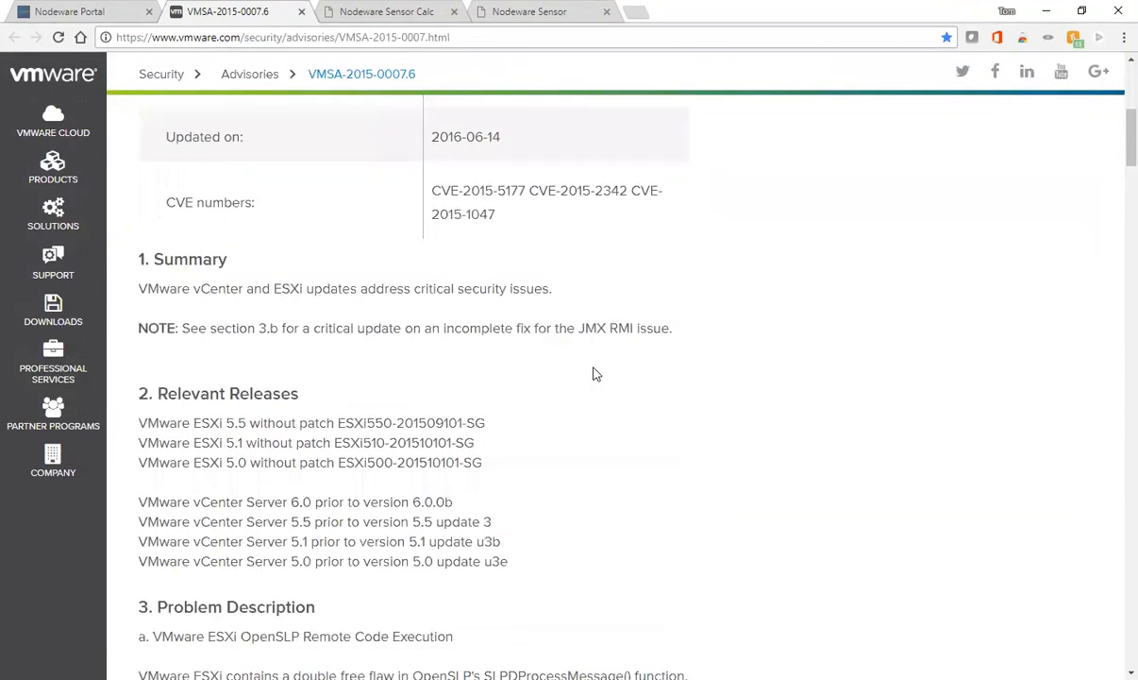
scroll(597, 375, down, 15)
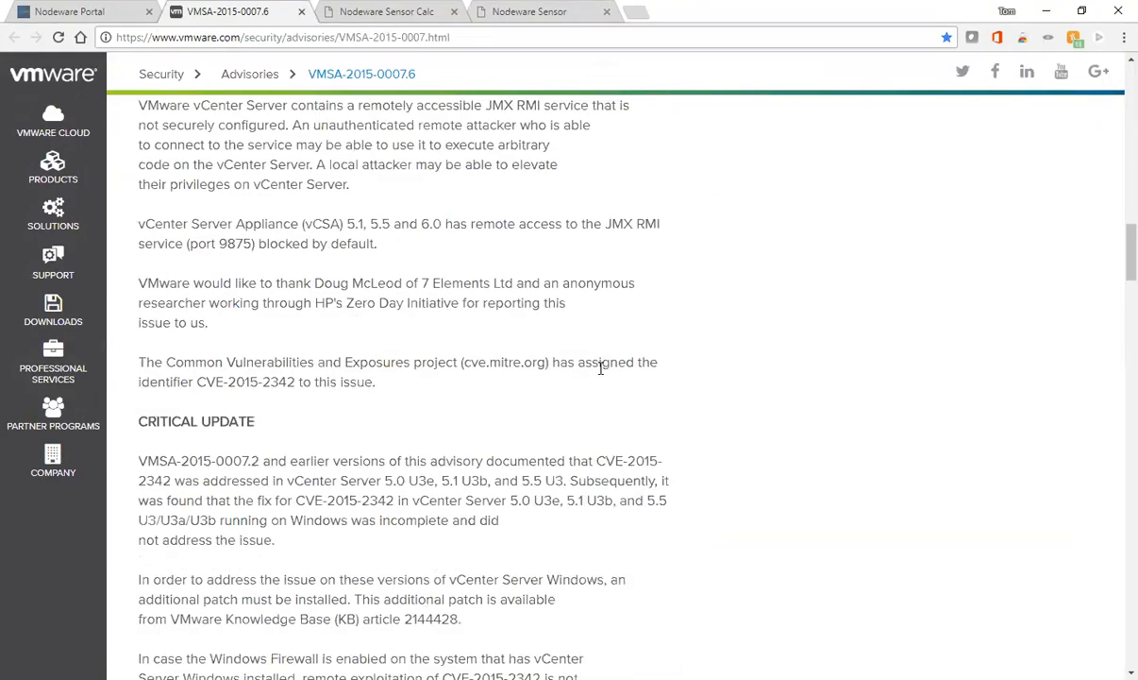
scroll(604, 376, down, 15)
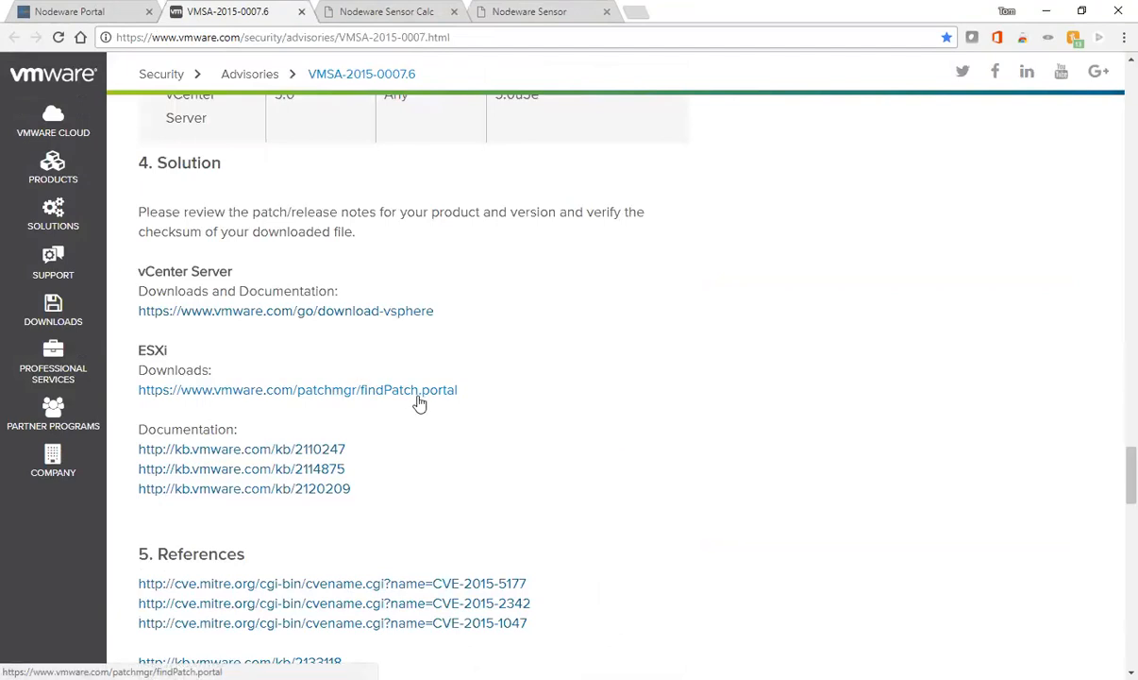
click(302, 12)
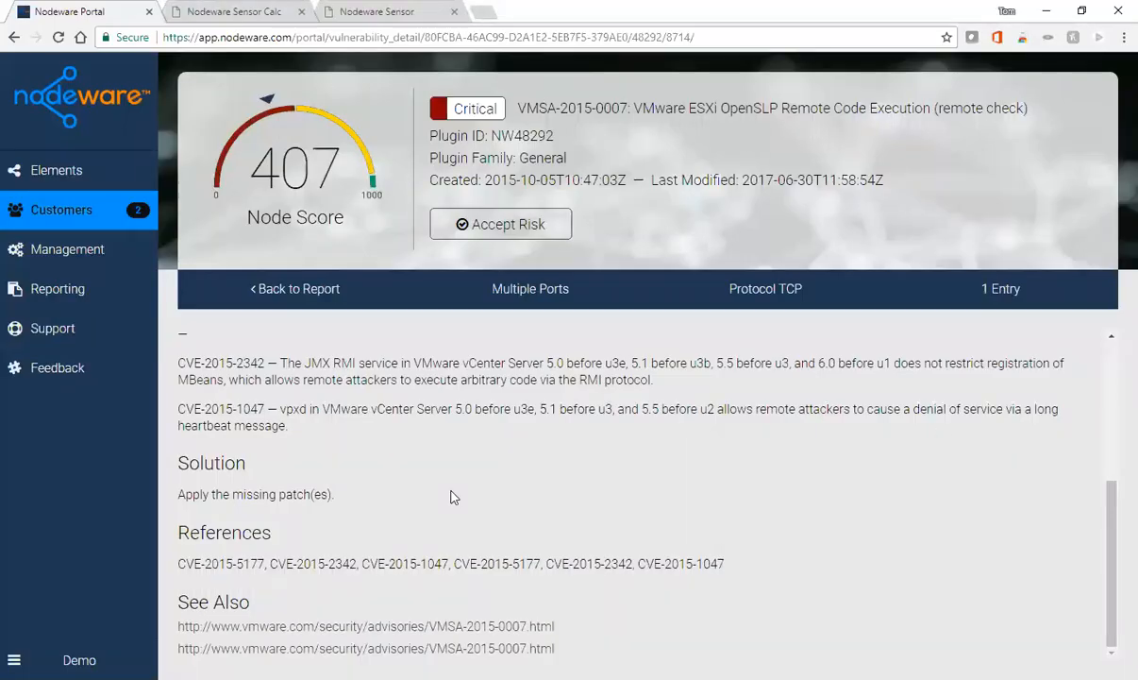
- Accept the risk on the critical VMSA-2015-0007 vulnerability
scroll(470, 477, up, 3)
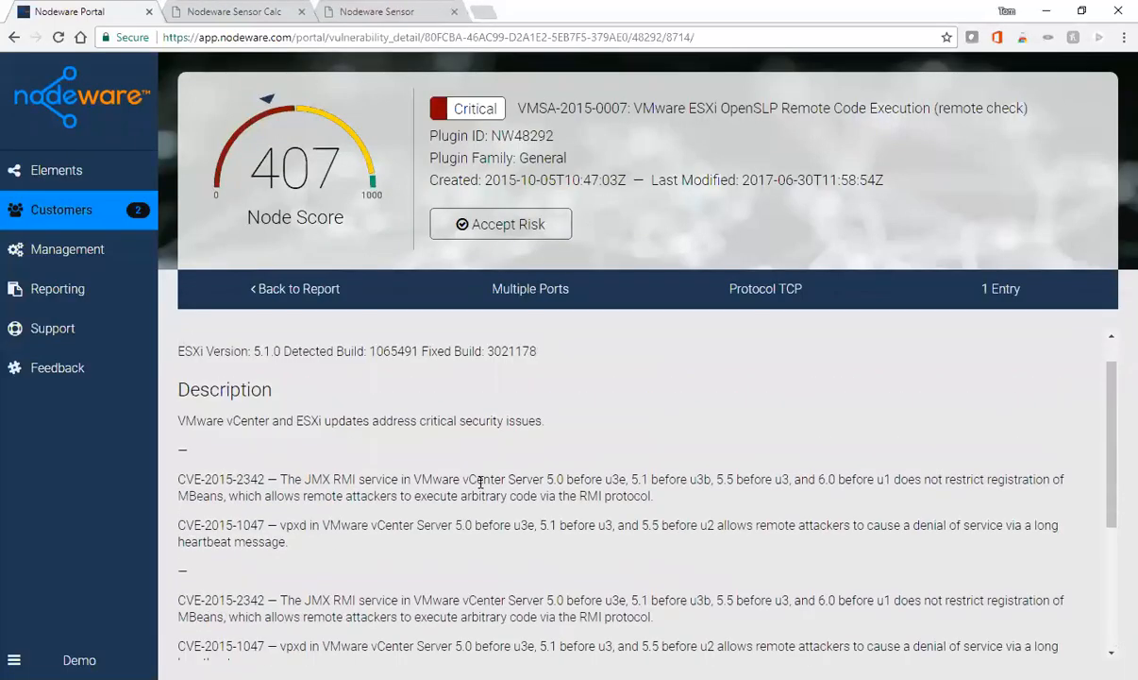
scroll(480, 483, up, 1)
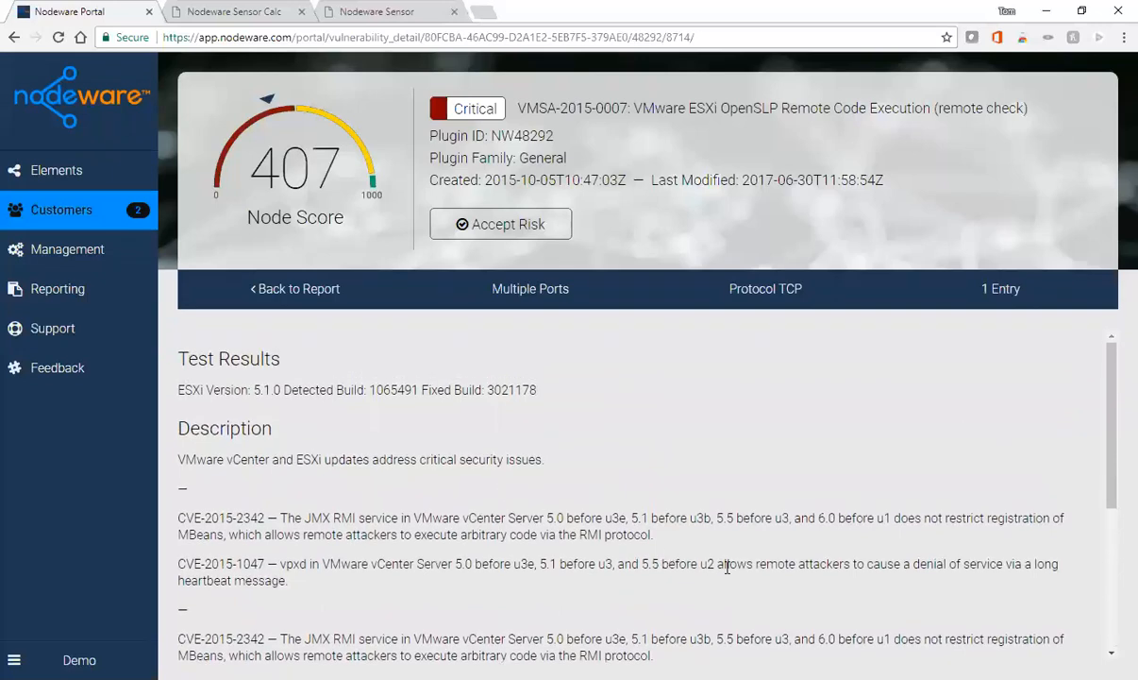
click(508, 228)
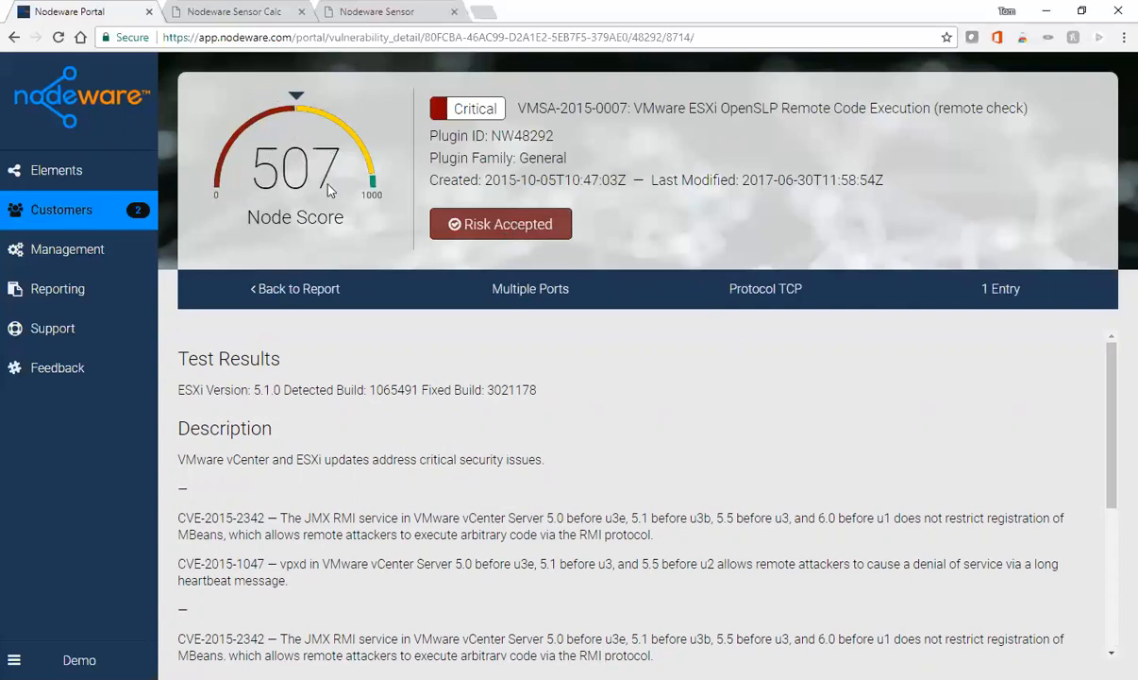
- Reopen device 10.10.0.40 from the inventory, now showing score 500 and the vulnerability Accepted
click(286, 295)
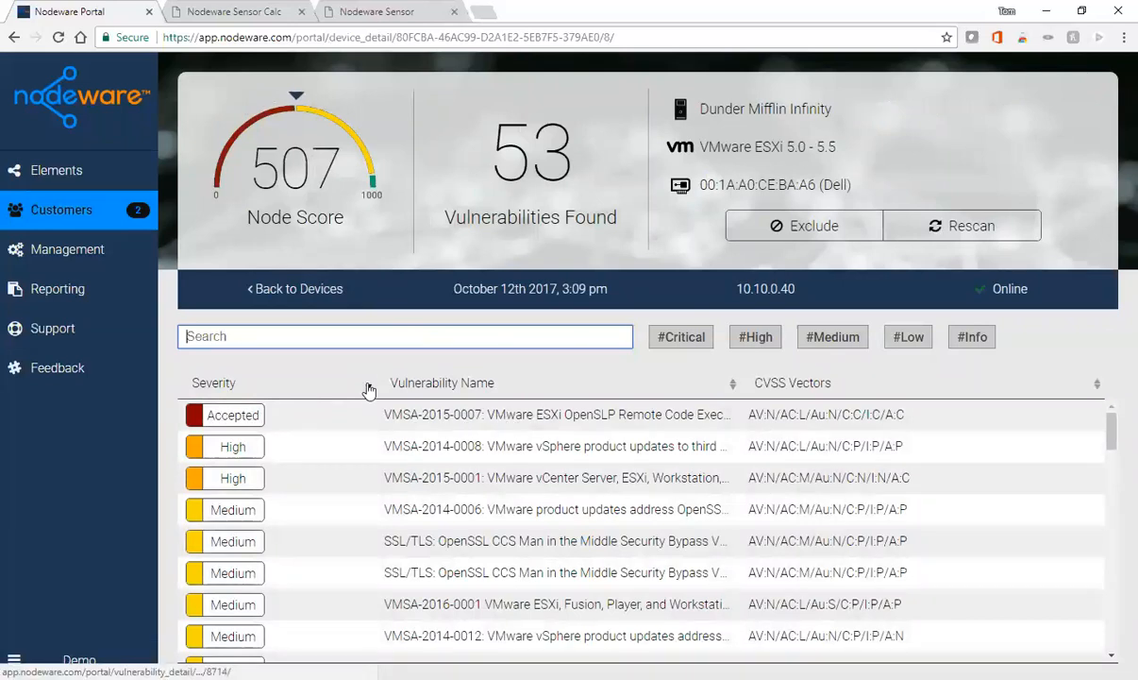
click(300, 289)
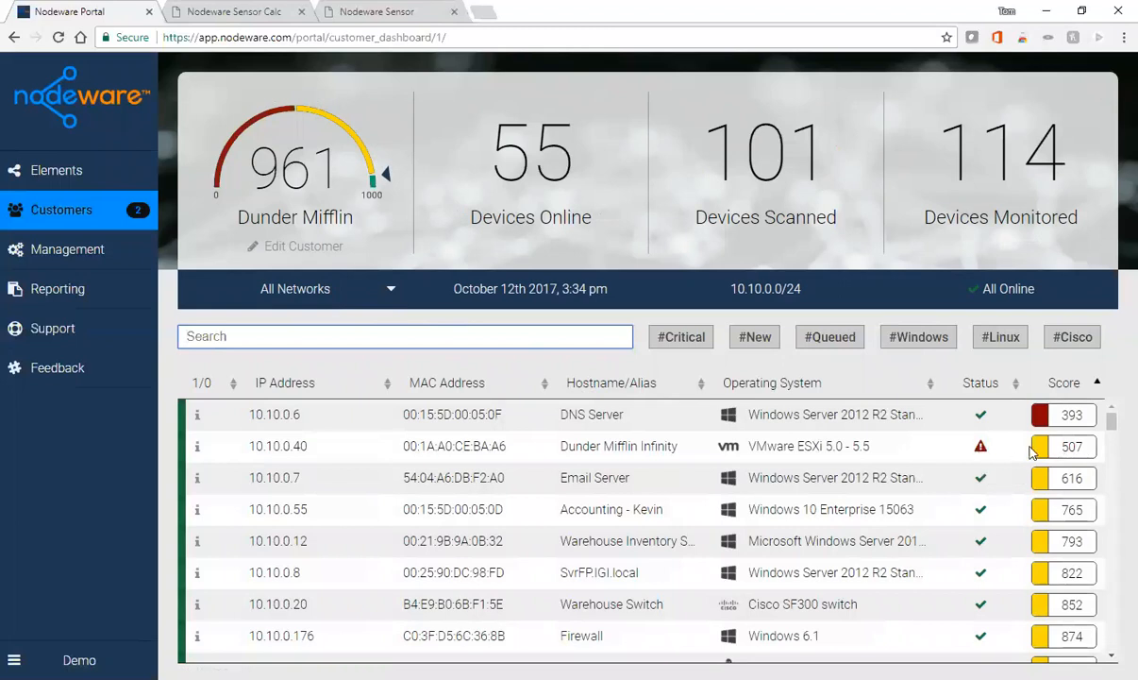
click(1069, 451)
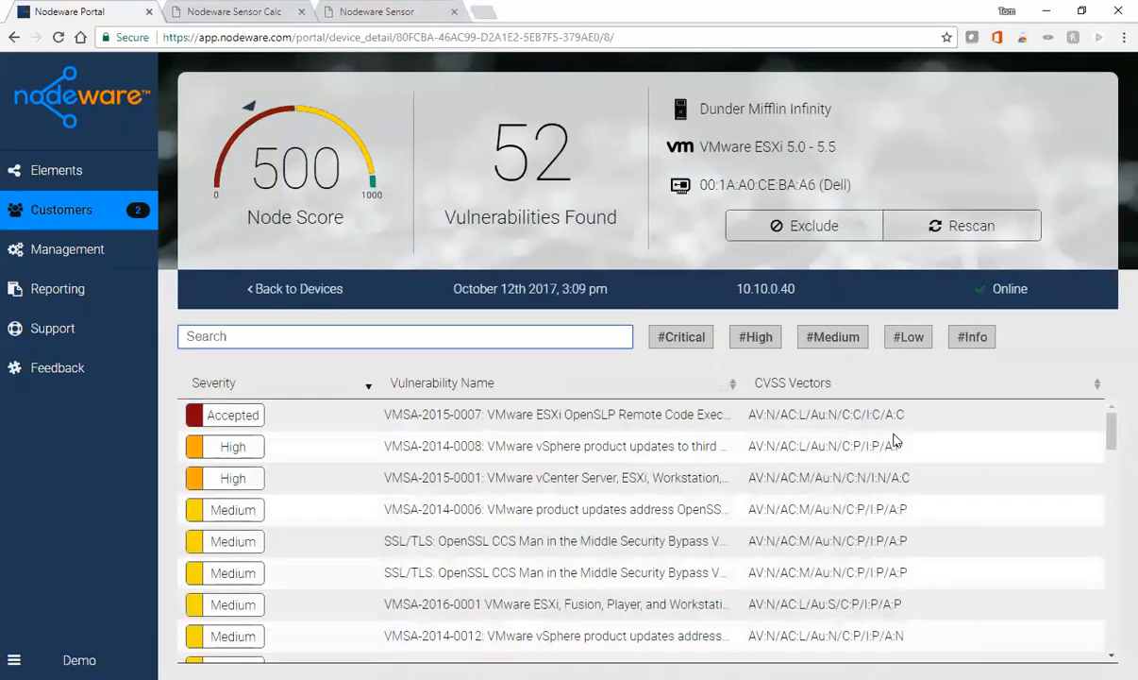
- Revert the accepted risk on VMSA-2015-0007, restoring 10.10.0.40 to Critical with score 407
click(519, 424)
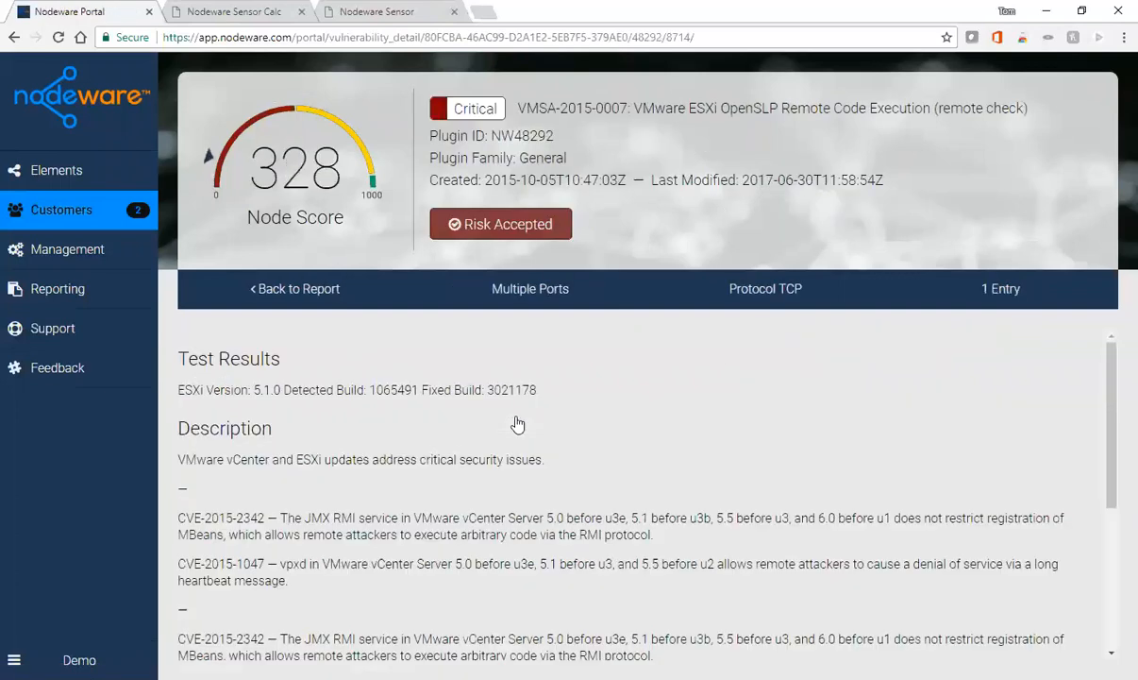
click(486, 227)
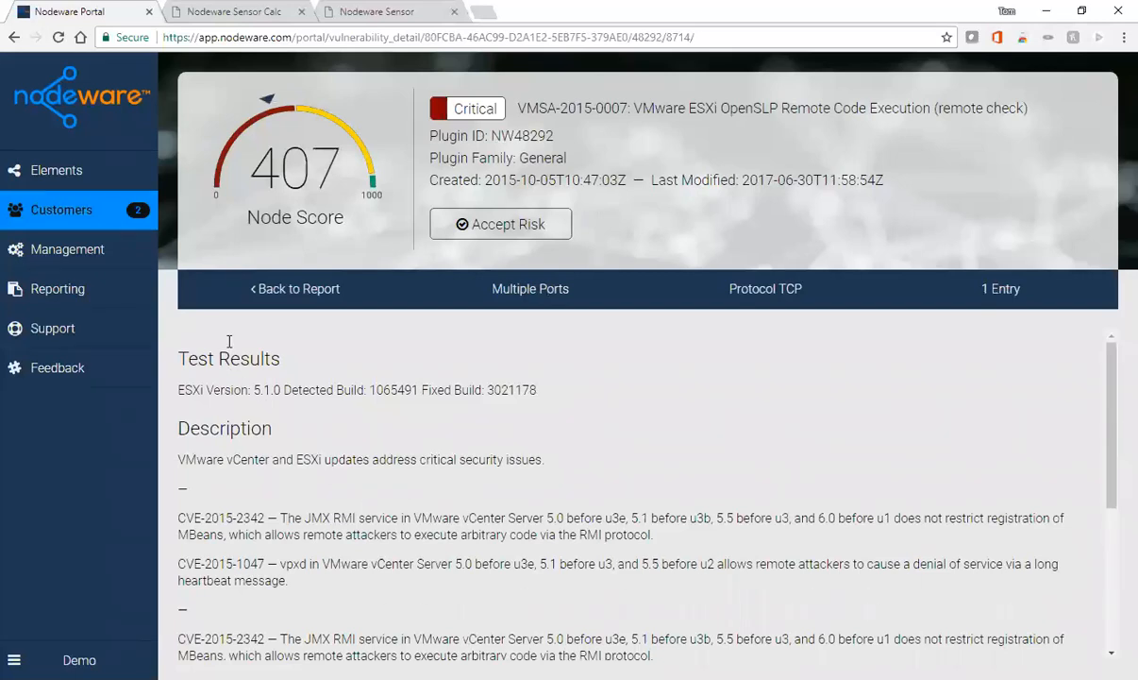
click(297, 292)
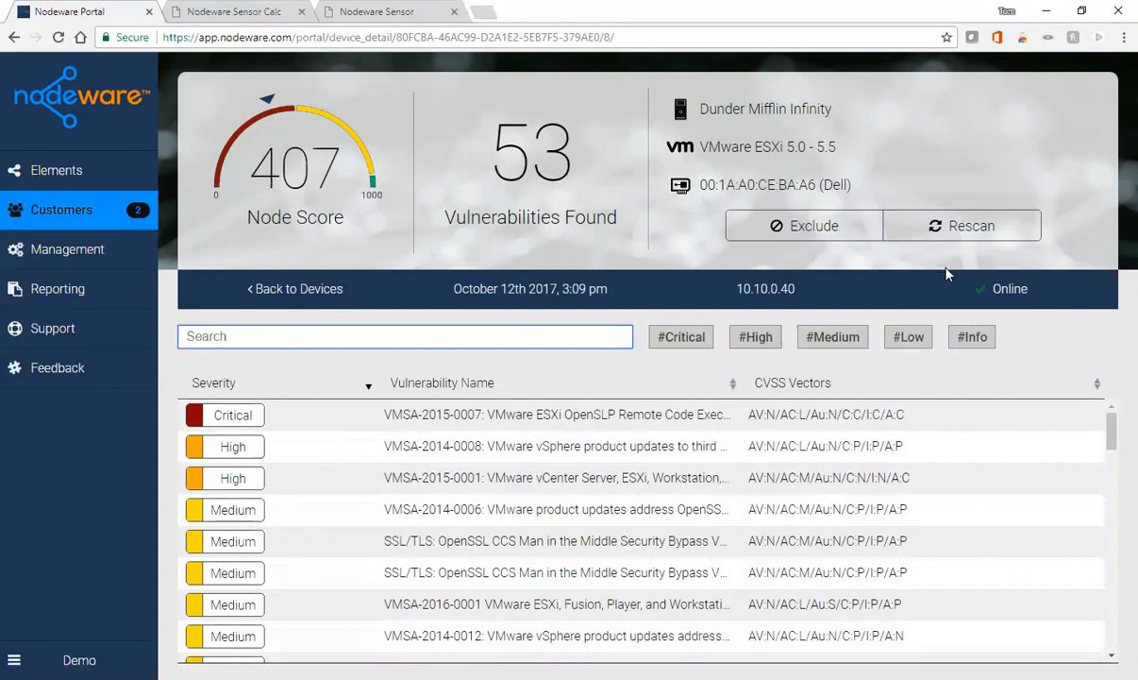
- Request a rescan of the 10.10.0.40 ESXi host and return to the Dunder Mifflin inventory
click(968, 229)
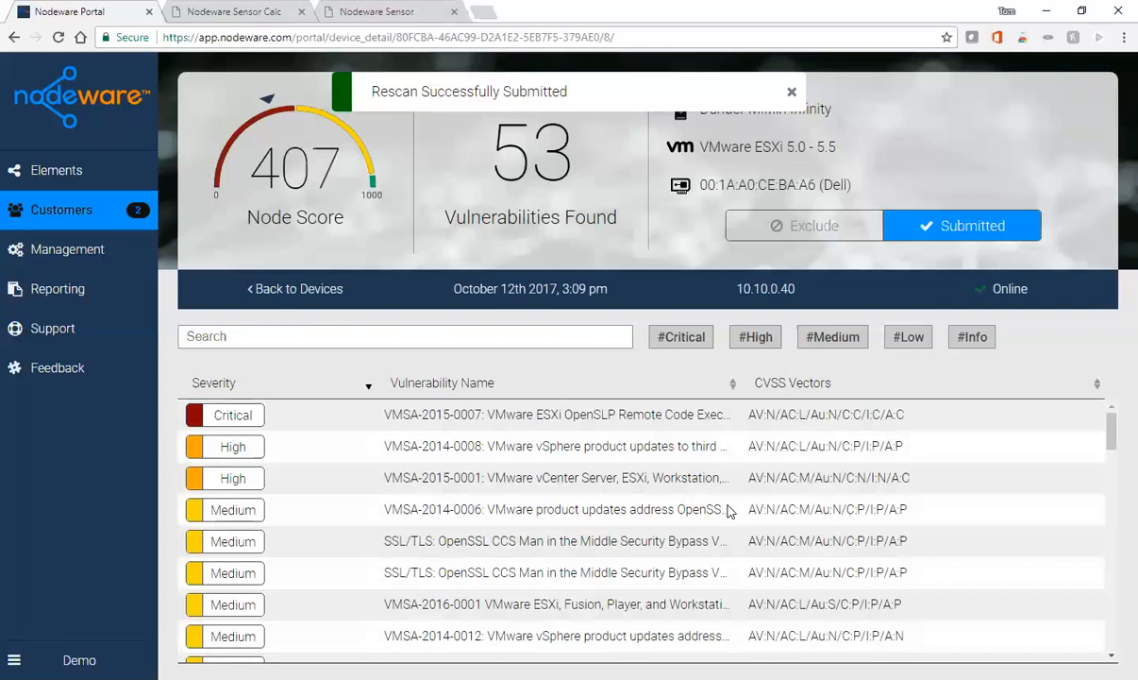
click(316, 293)
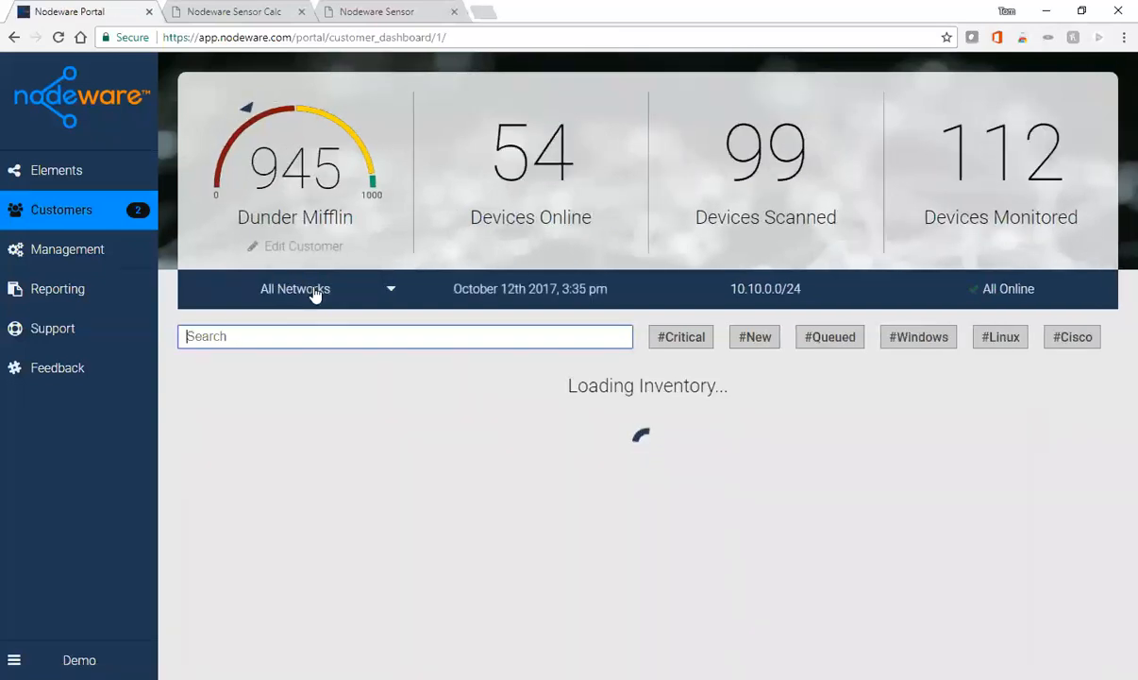
- Filter the inventory to #Critical devices and open Router Sales Floor (10.10.0.194, score 930)
click(688, 340)
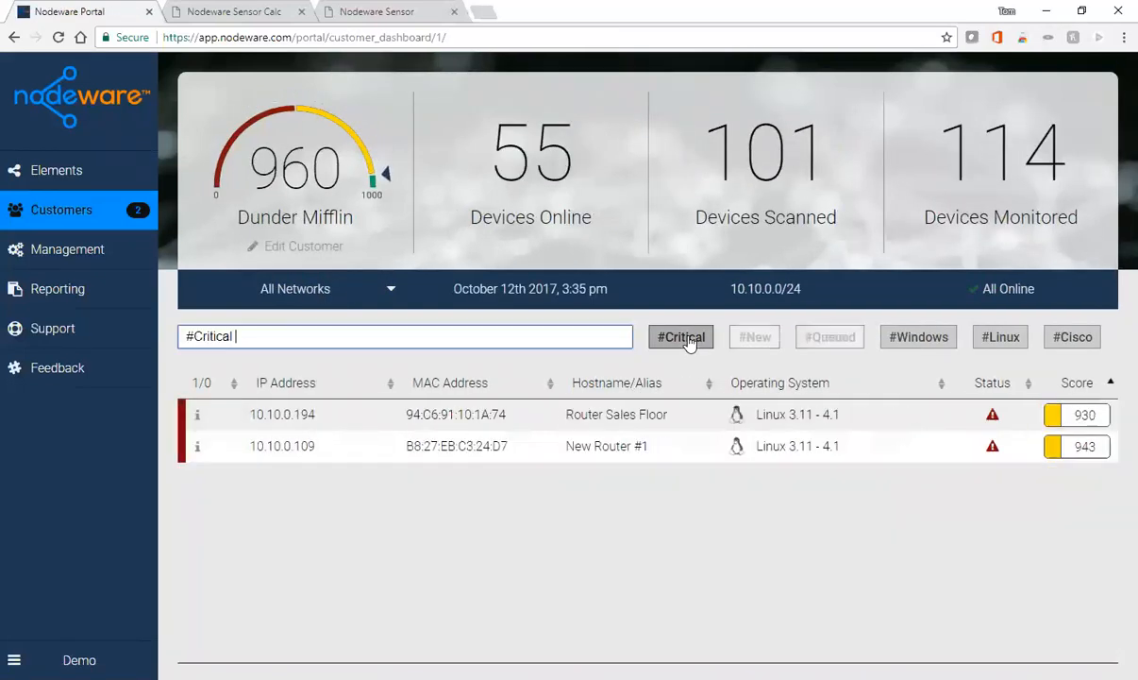
drag(275, 337, 160, 341)
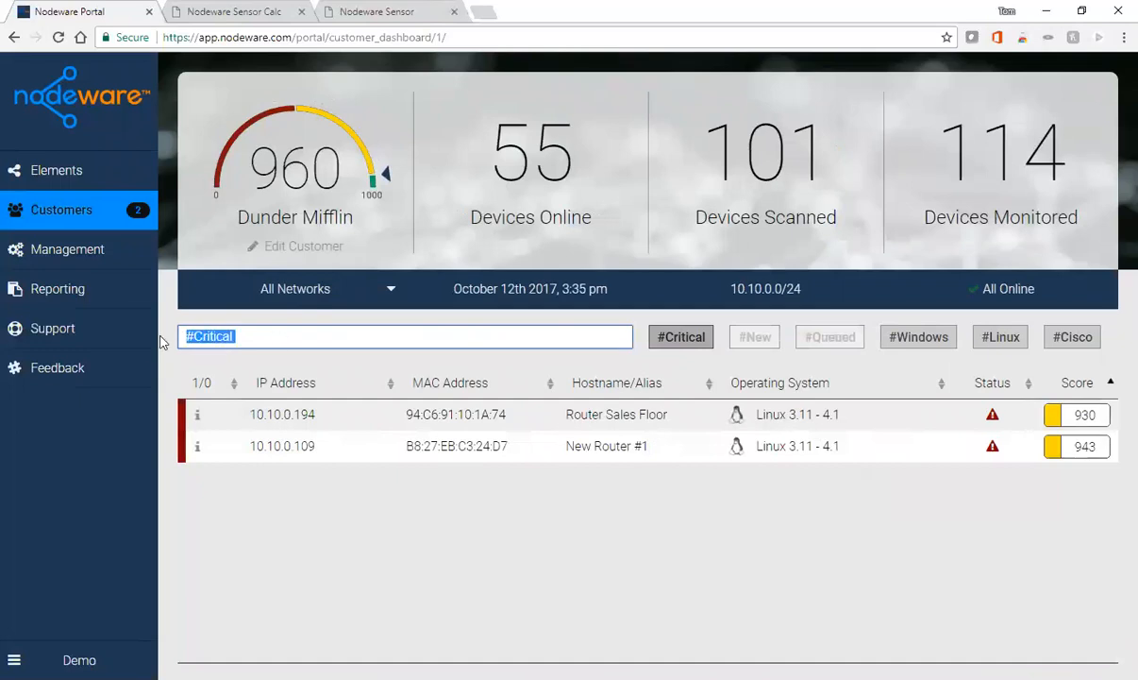
key(BackSpace)
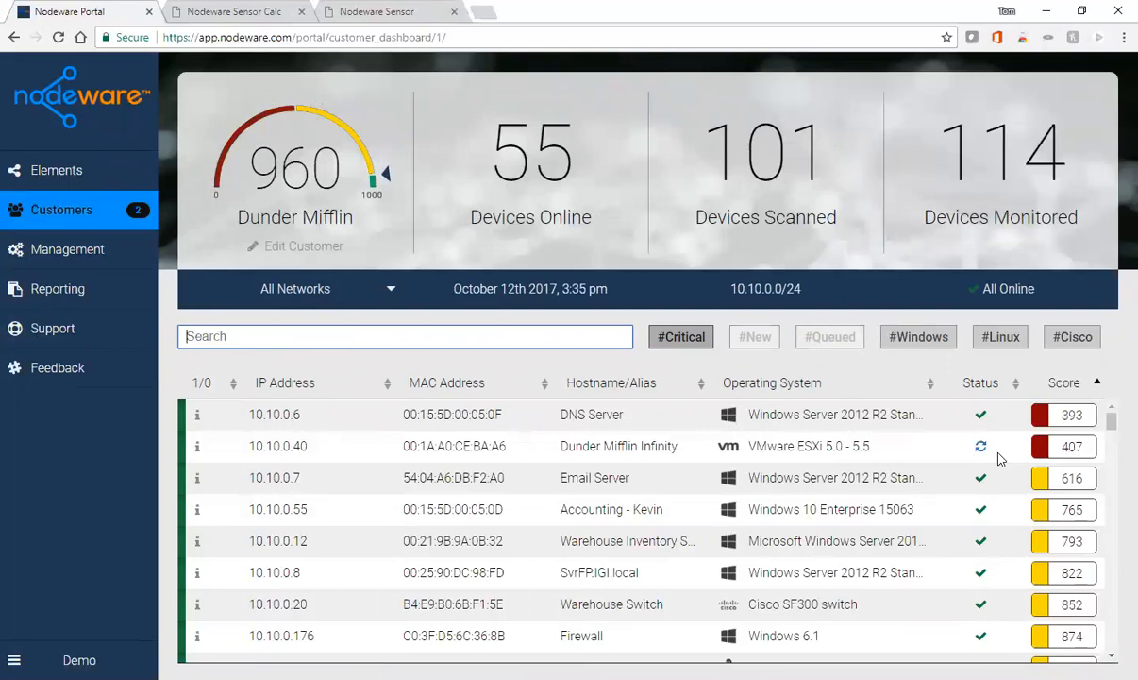
click(676, 342)
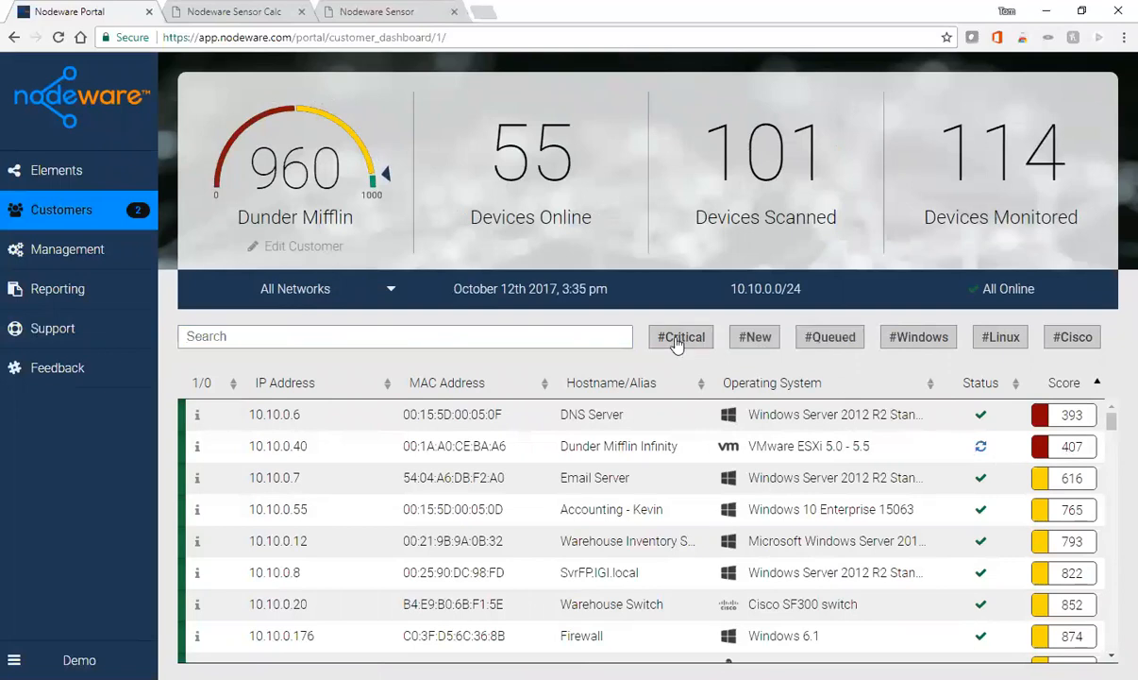
click(677, 343)
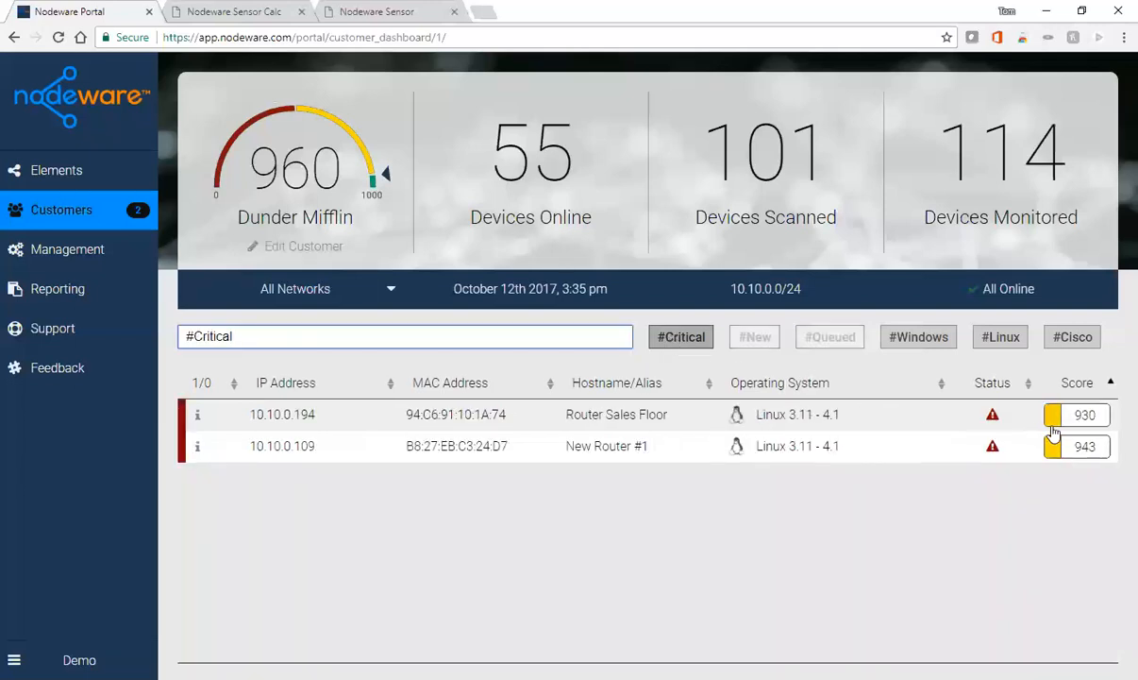
click(1083, 421)
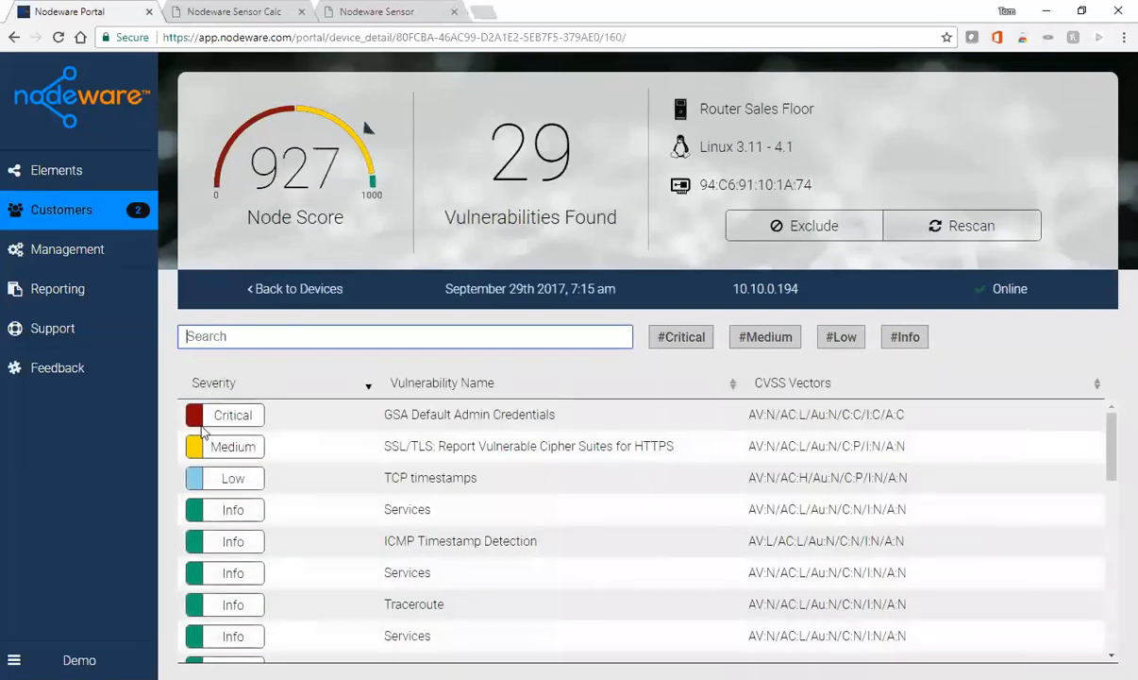
- Review the router's GSA Default Admin Credentials finding, then go back to the Dunder Mifflin device inventory
click(462, 423)
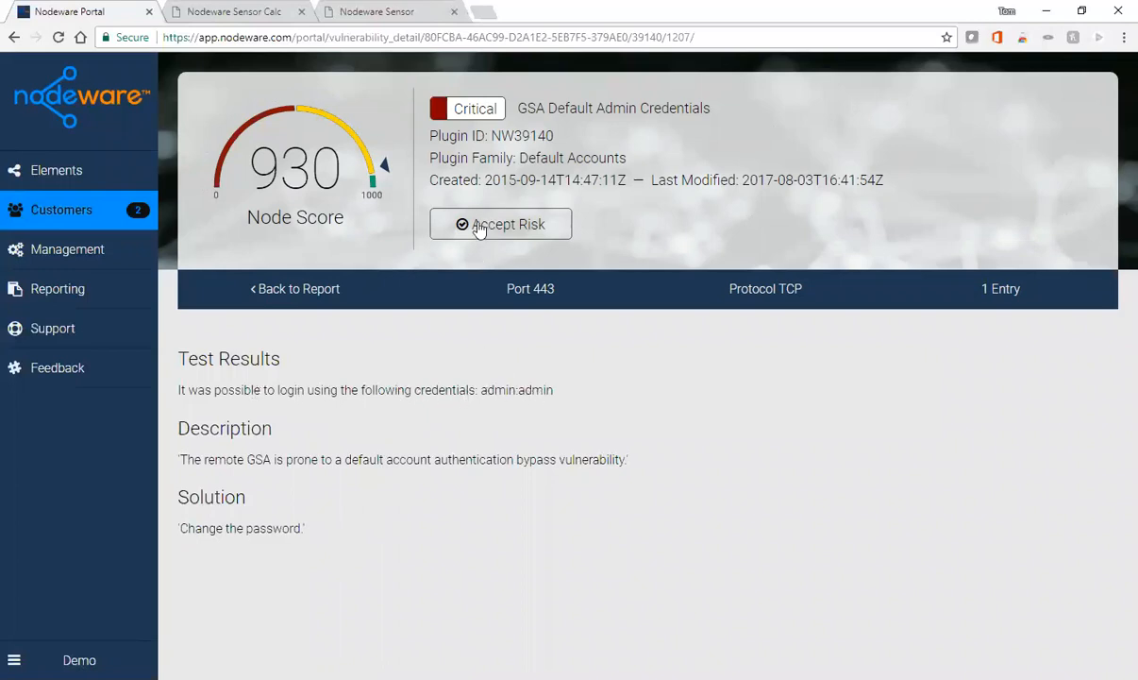
click(294, 292)
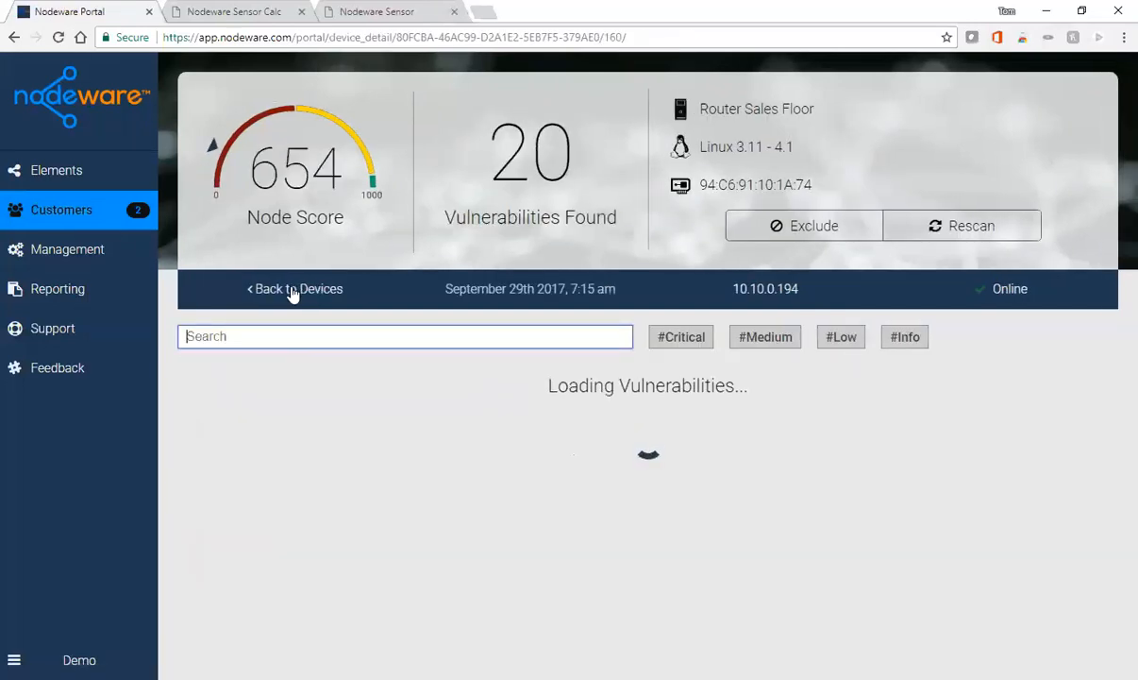
click(298, 291)
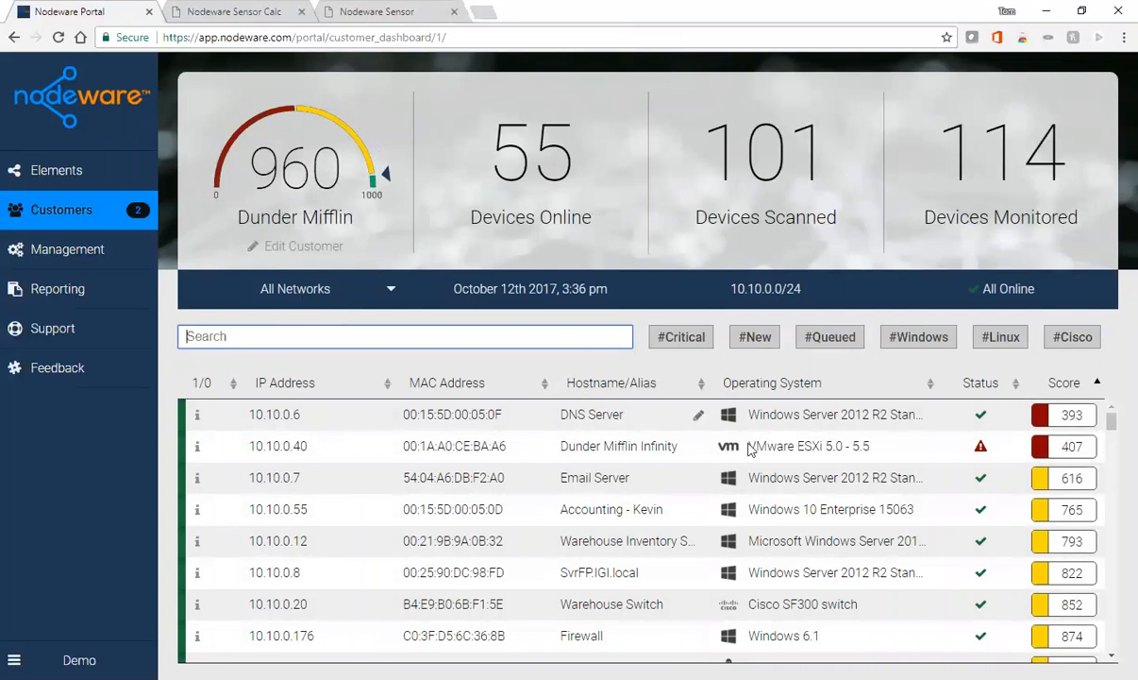
- Read the VMware advisory for critical VMSA-2015-0007 on the 407-scoring host, then show the customers list
click(1071, 456)
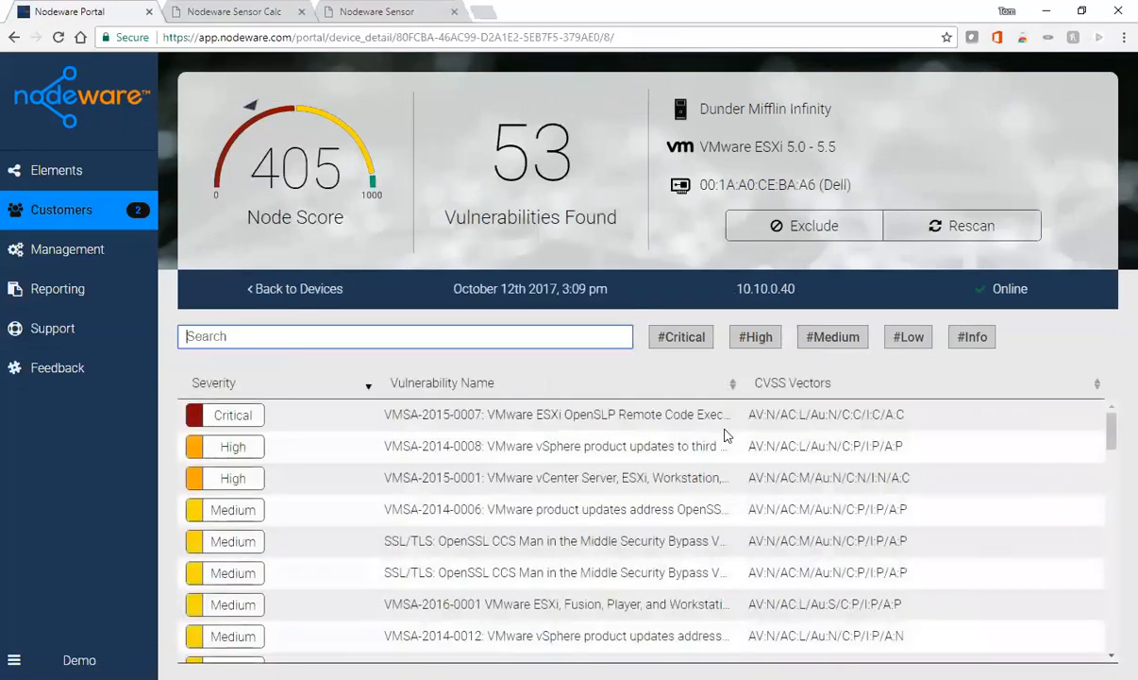
click(580, 418)
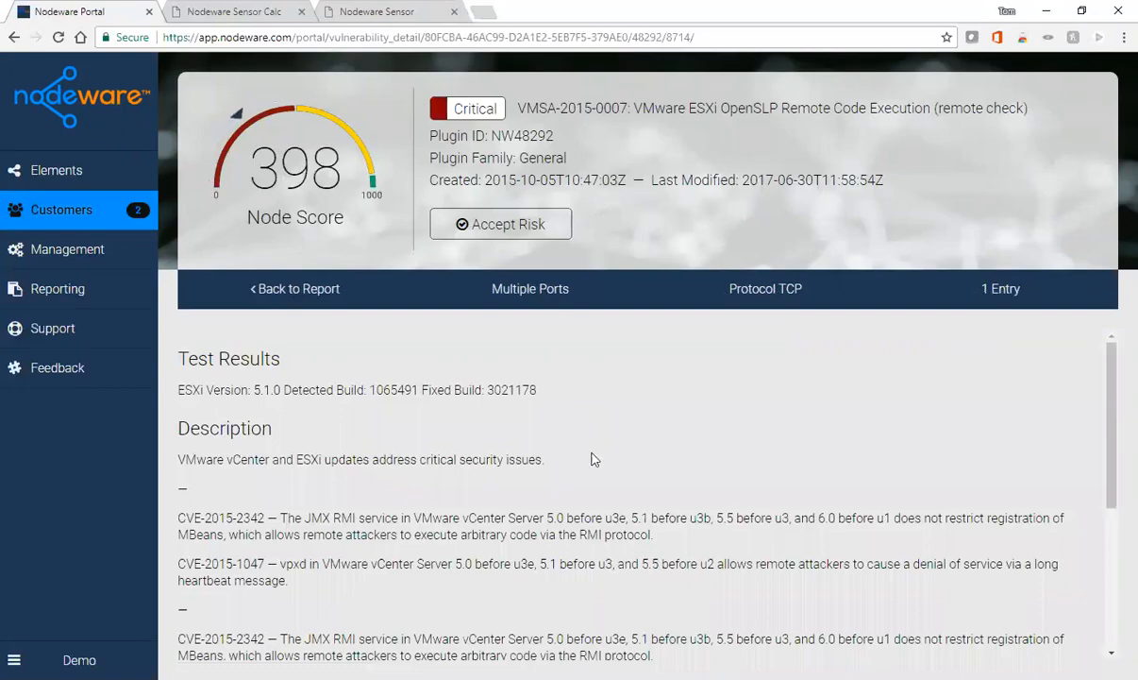
scroll(590, 455, down, 3)
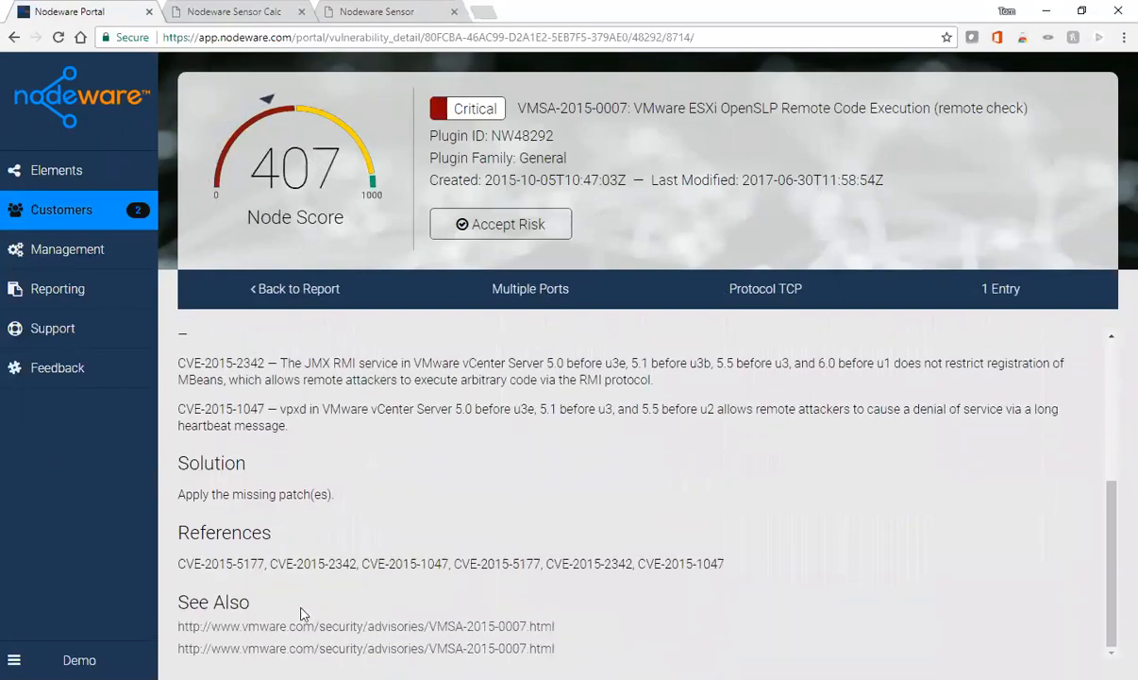
click(358, 627)
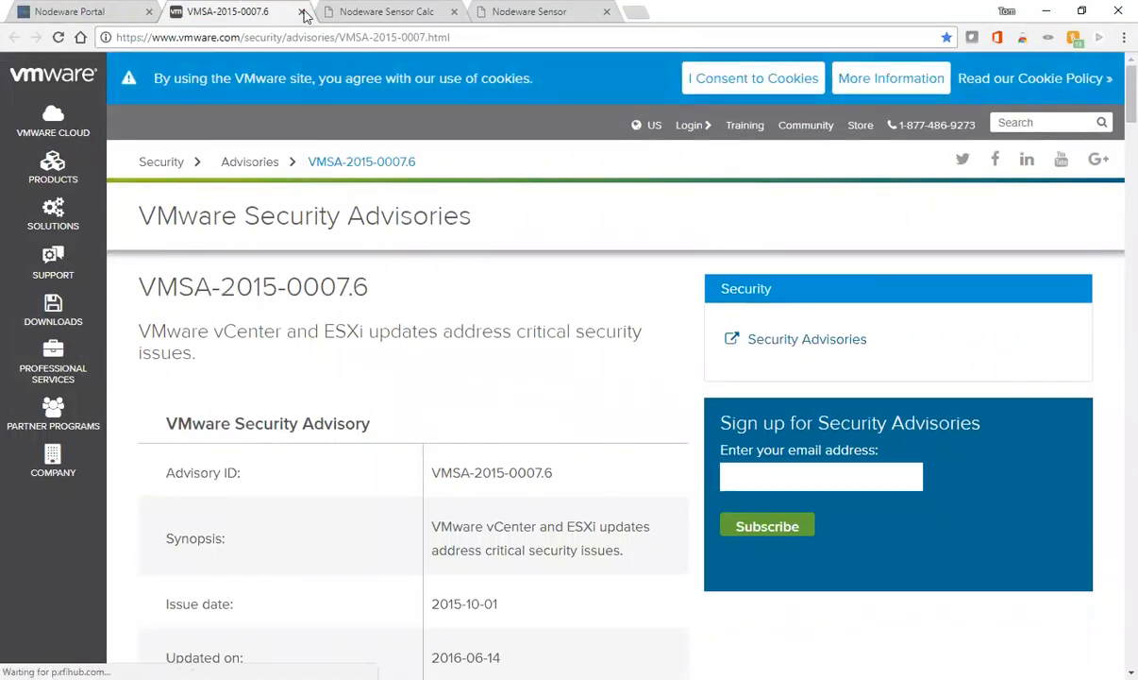
click(302, 12)
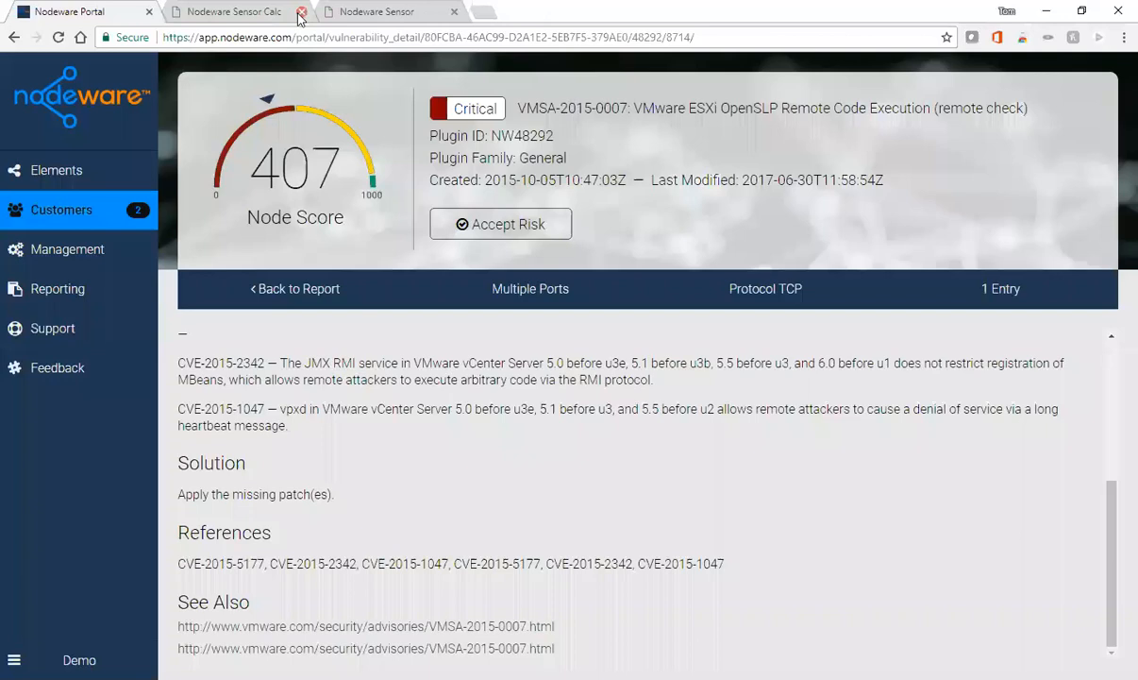
click(50, 215)
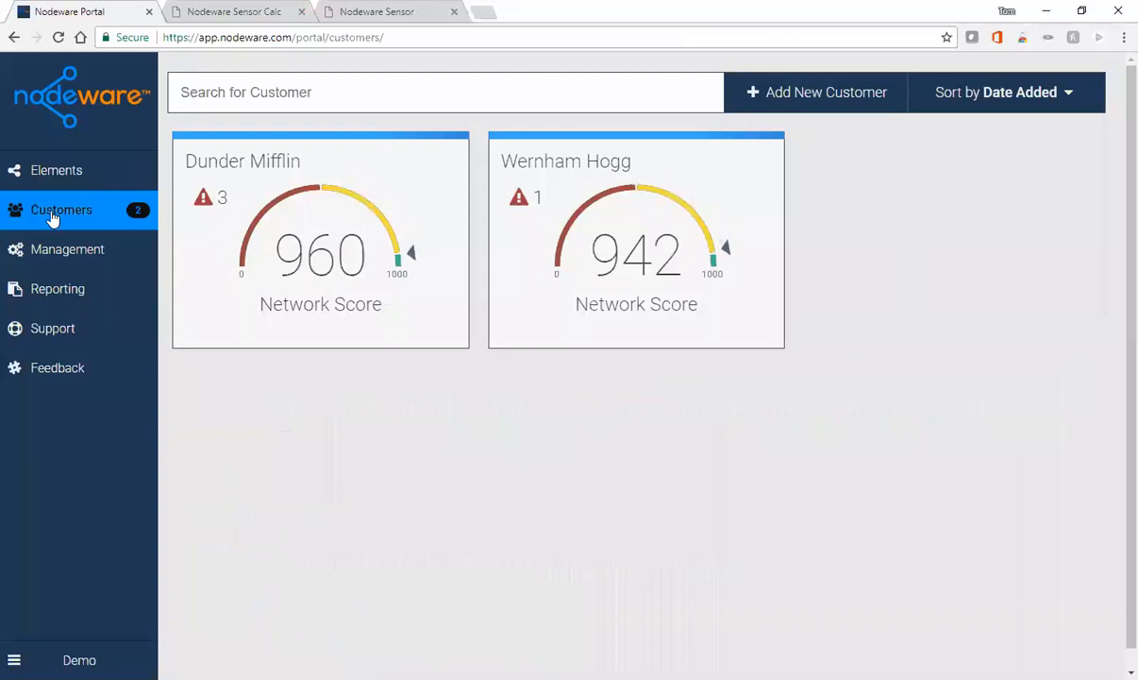
- Edit Dunder Mifflin and browse User Account, Customer Addresses and Interfaces & Sites, where dundermifflin.com is verified
mouse_move(432, 156)
click(440, 165)
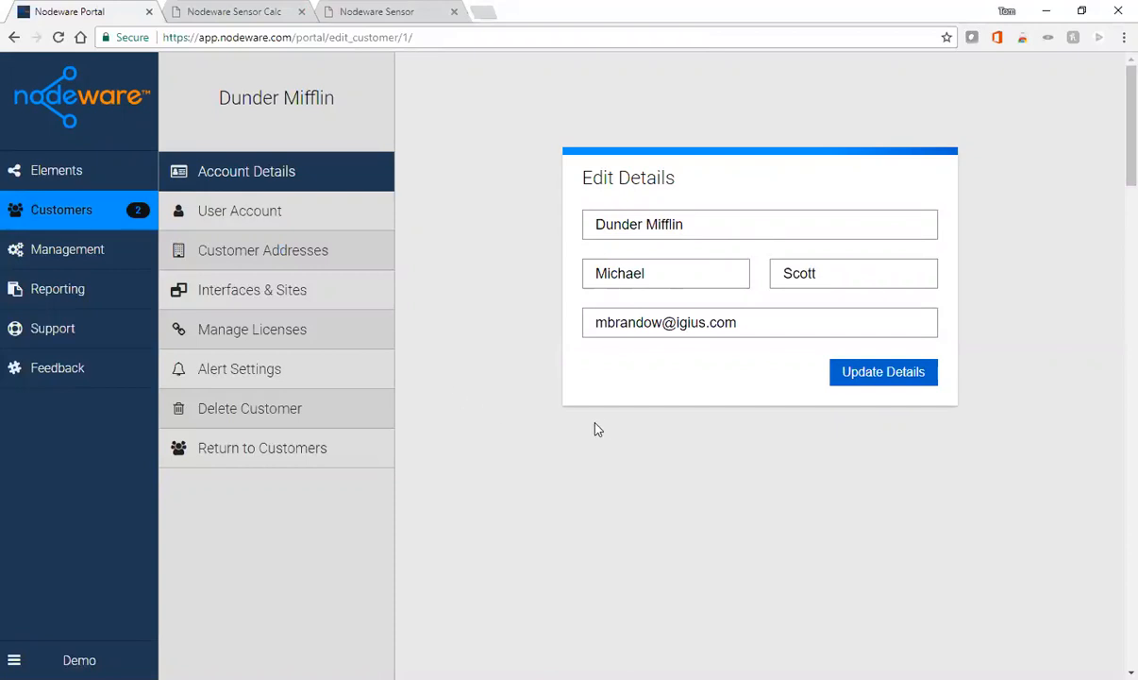
click(267, 216)
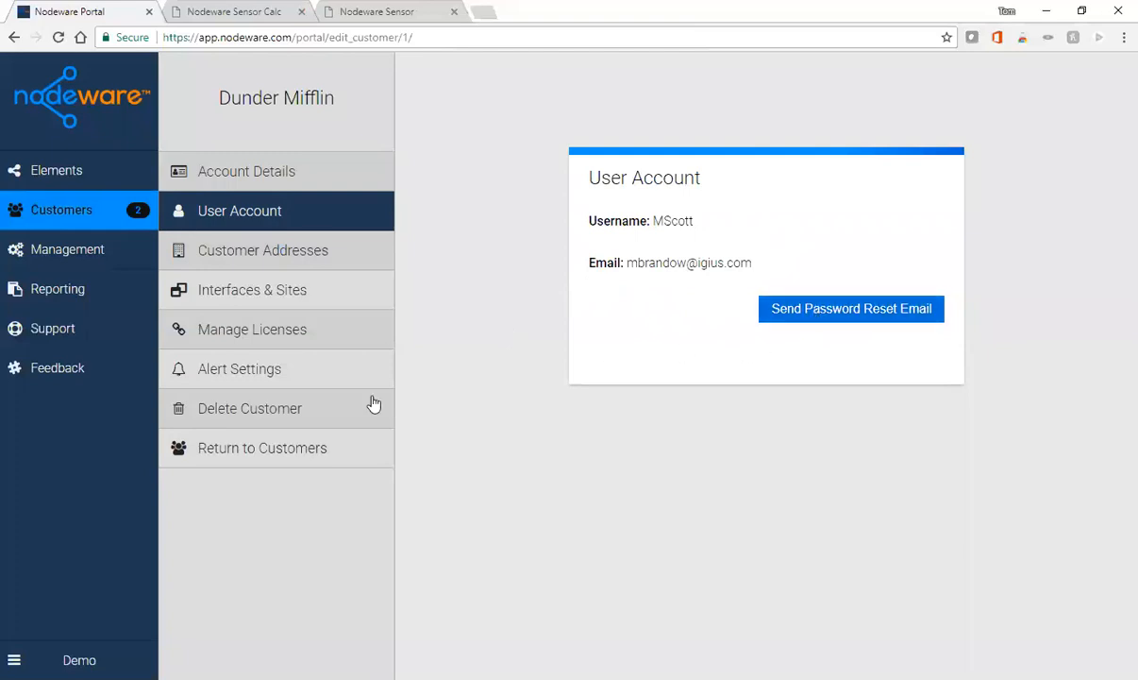
click(280, 248)
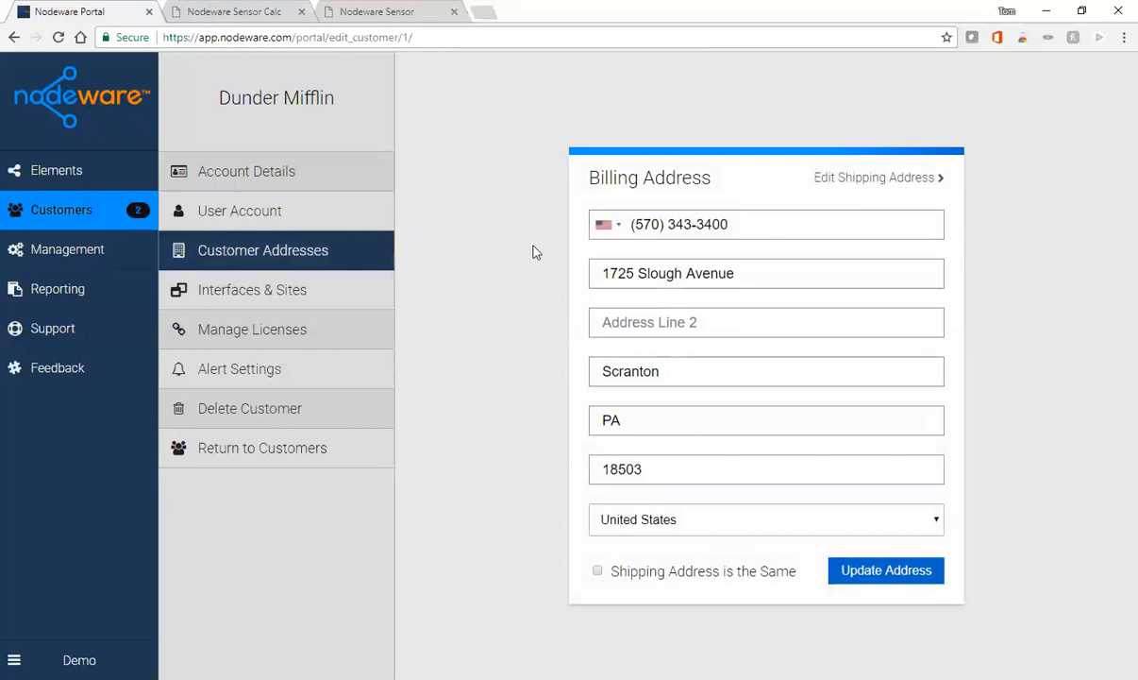
click(304, 299)
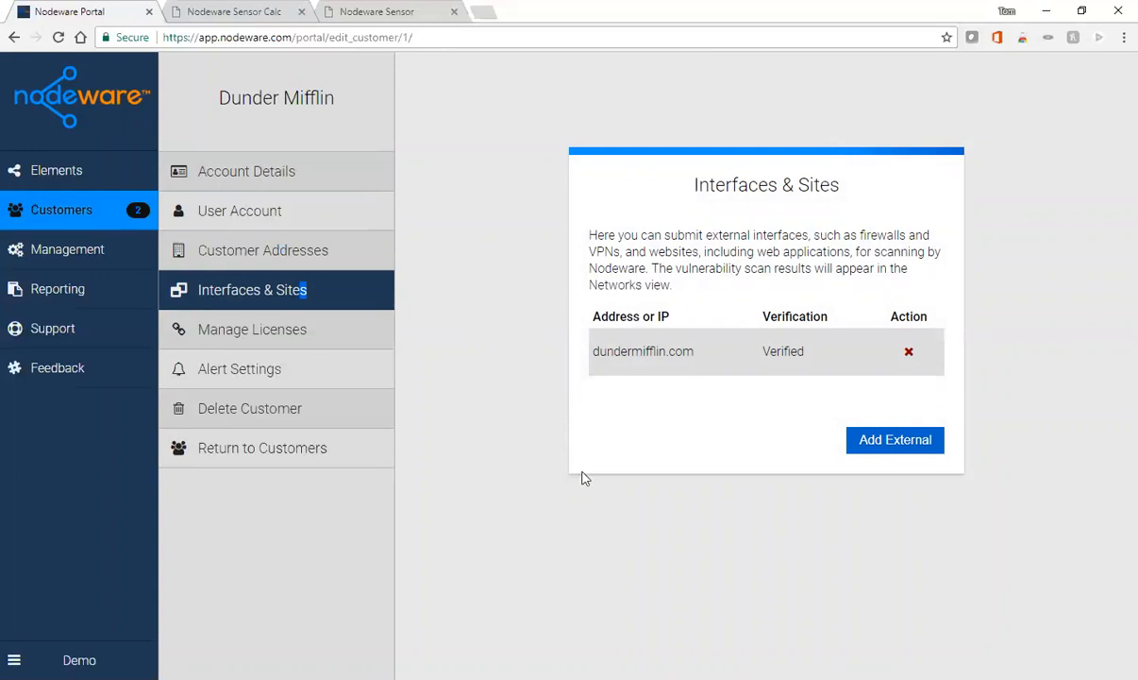
- Start and abandon adding an external site, then view Dunder Mifflin's license keys: 1 active, 23 available
click(898, 440)
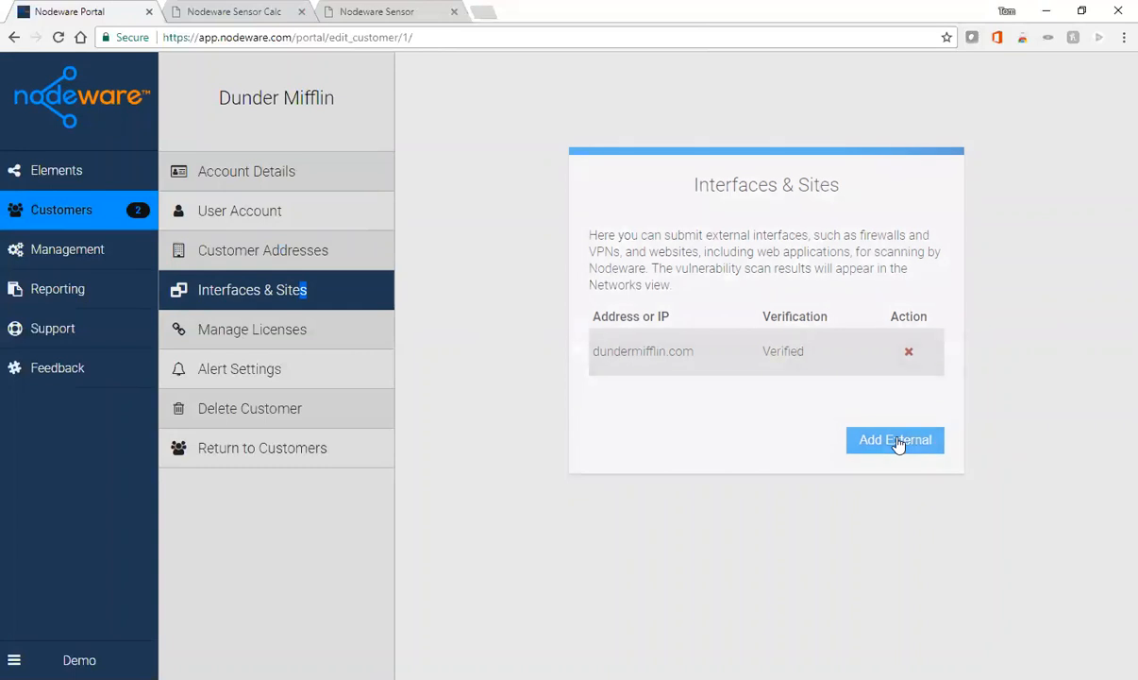
click(712, 364)
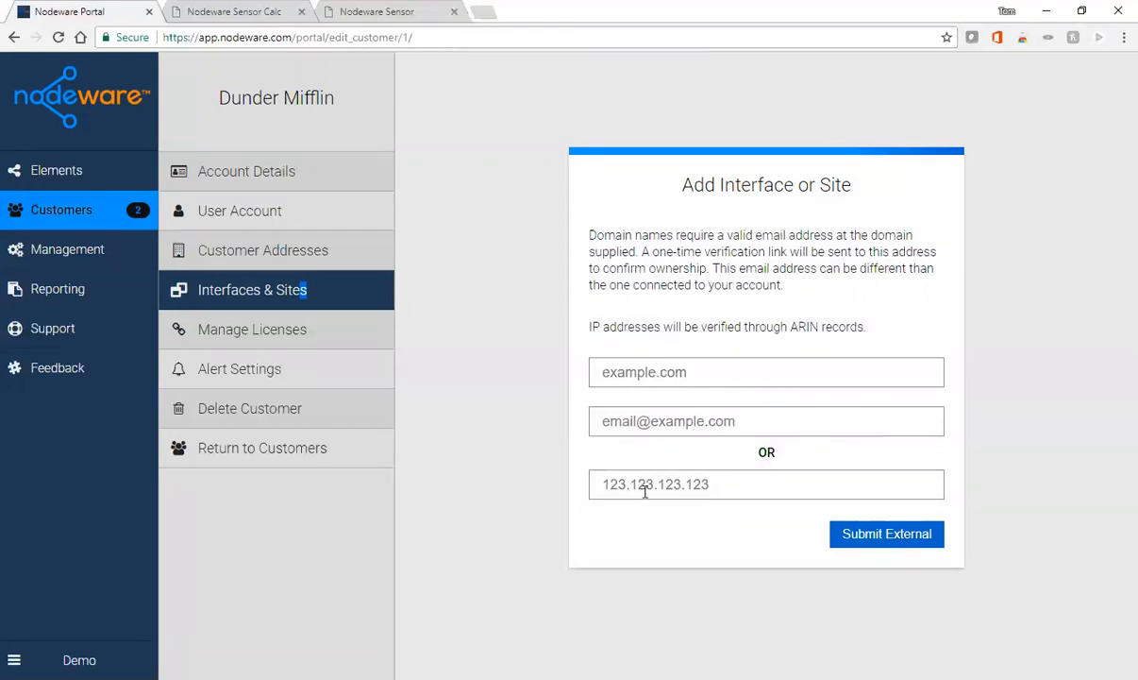
click(263, 292)
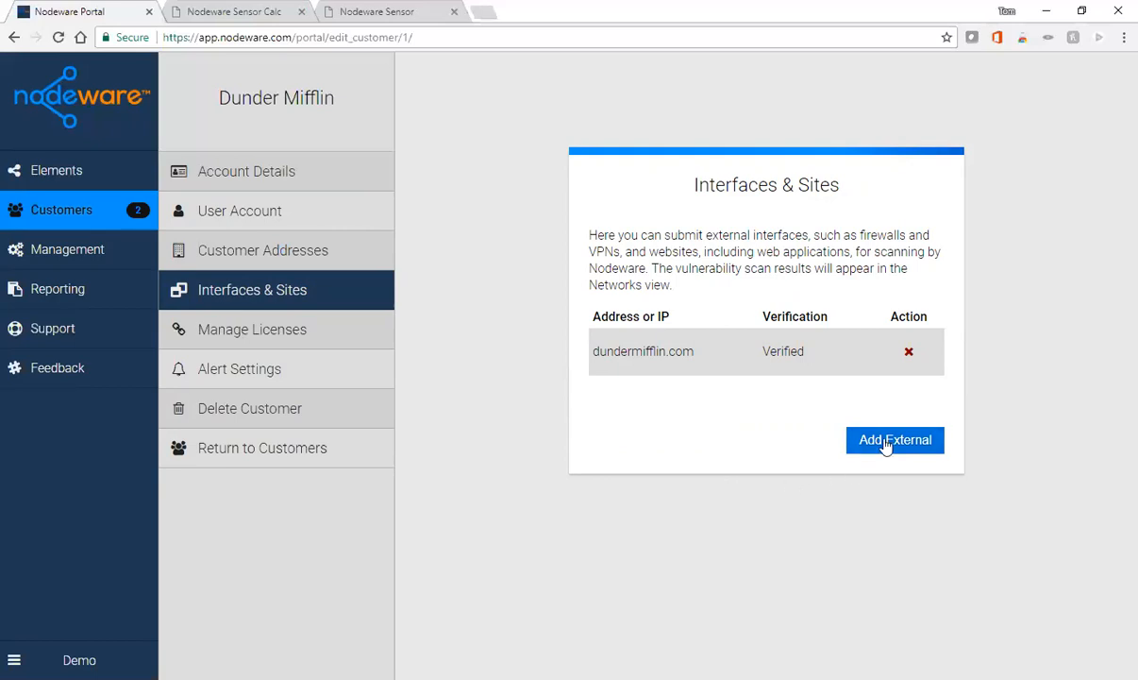
click(283, 338)
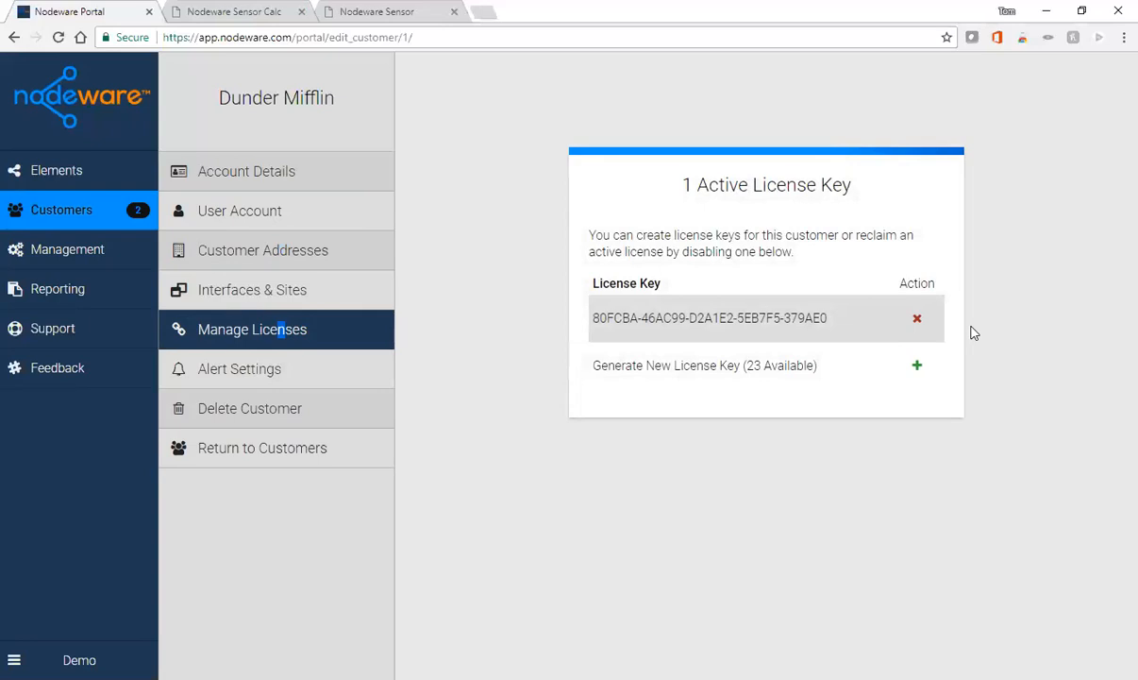
- Generate a new license key for Dunder Mifflin, then view its Alert Settings with three alerts on
click(917, 367)
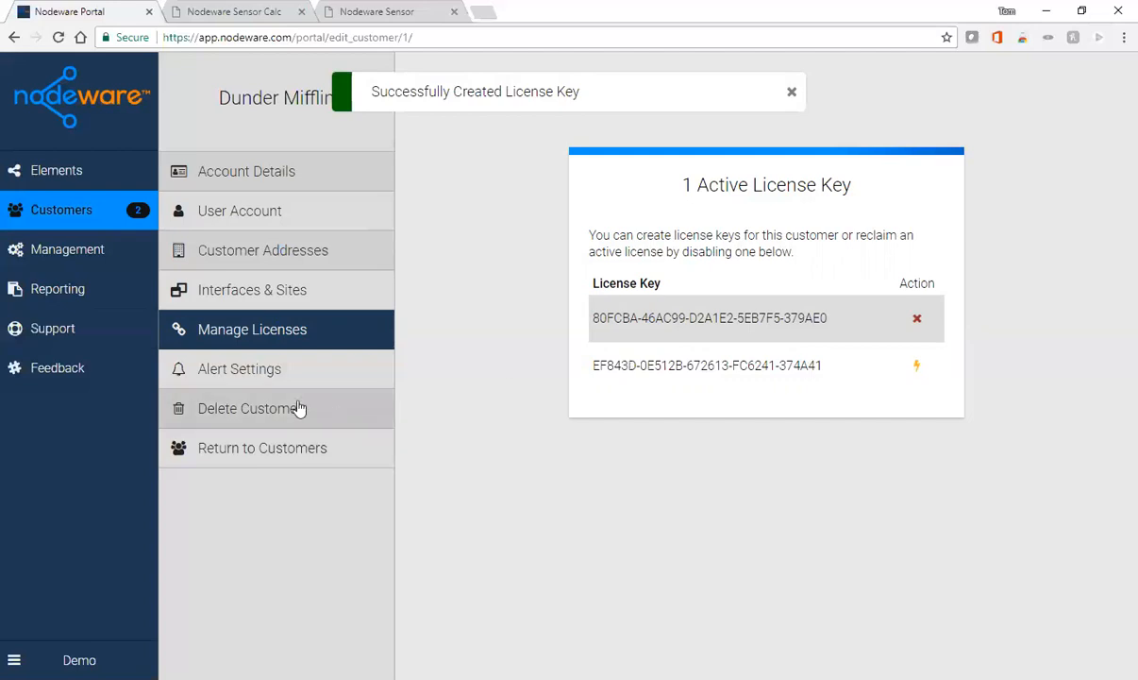
click(261, 375)
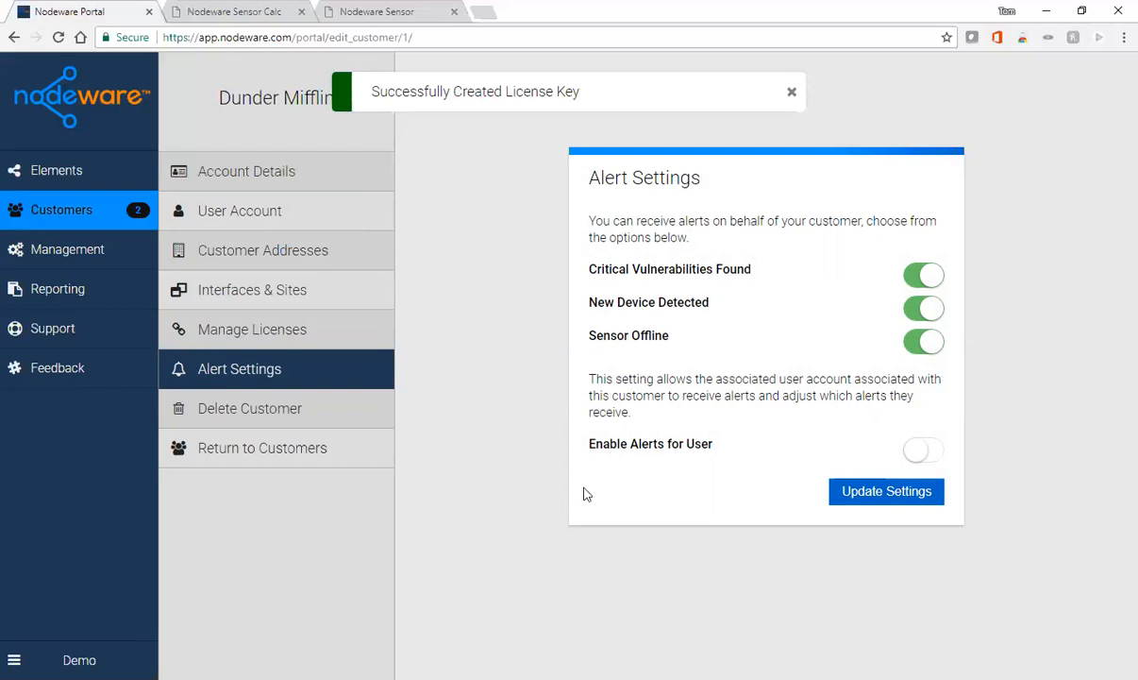
- Toggle user alerts on and back off, view the Delete Customer option, and return to Customers
click(916, 452)
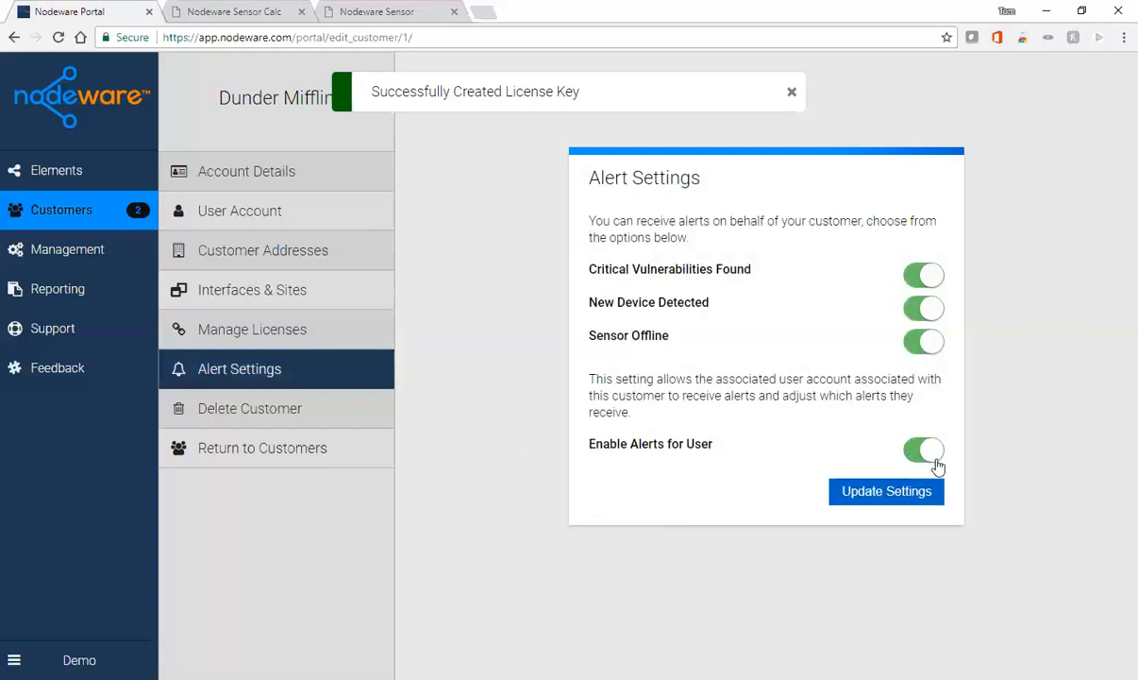
click(901, 450)
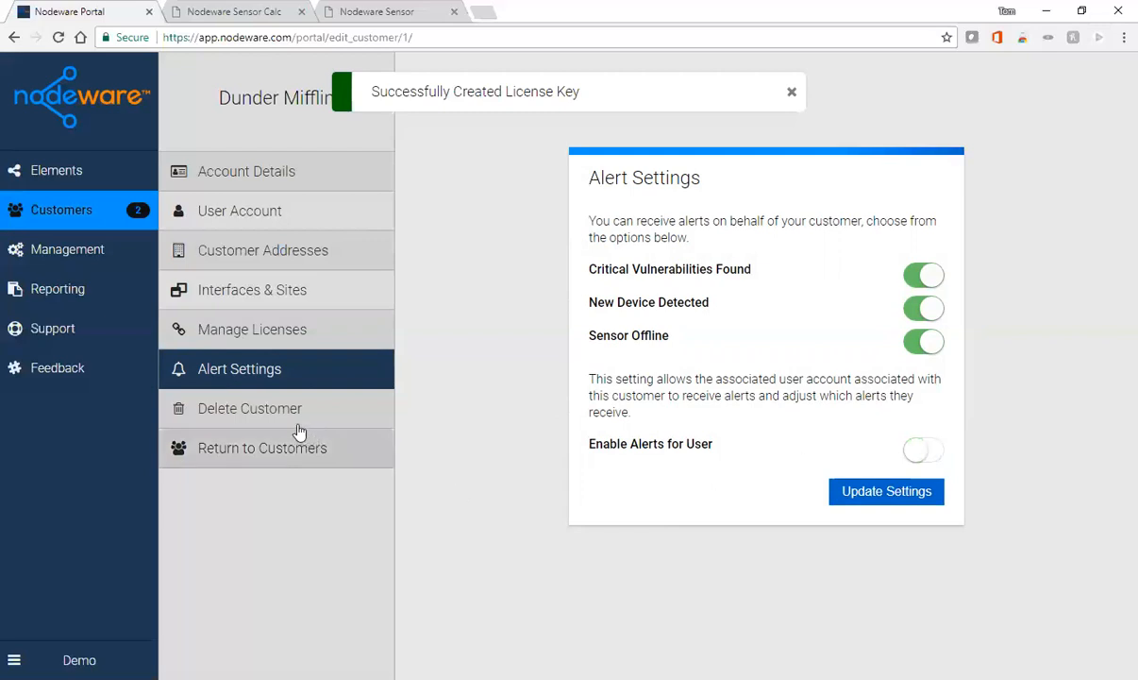
click(238, 416)
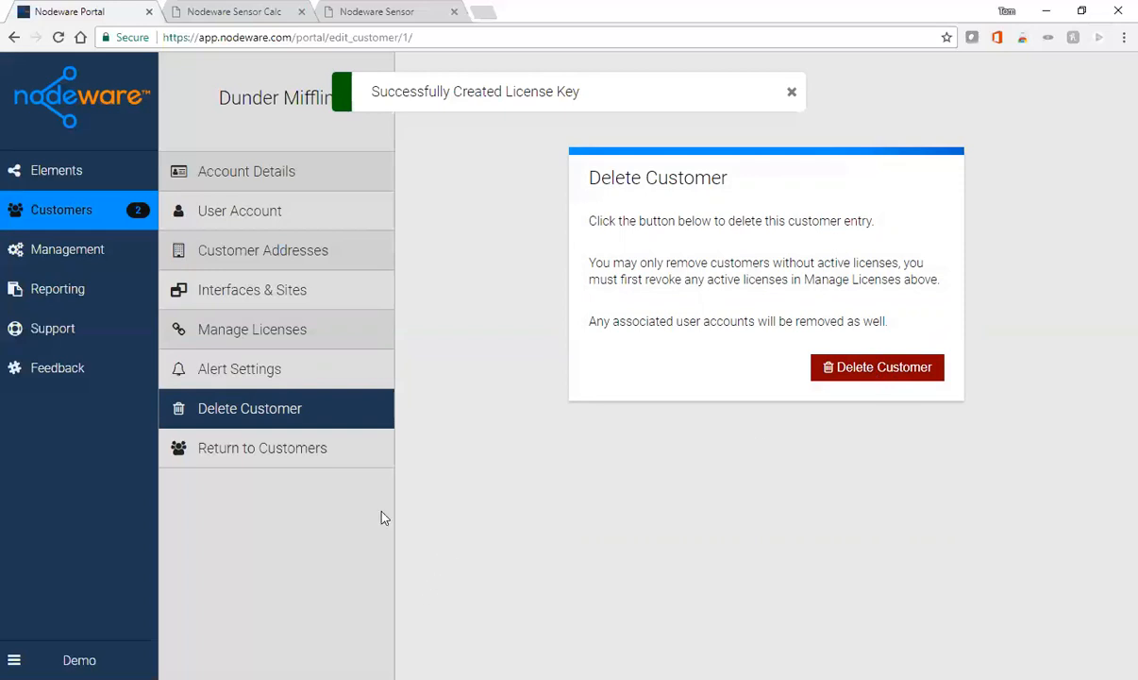
click(272, 454)
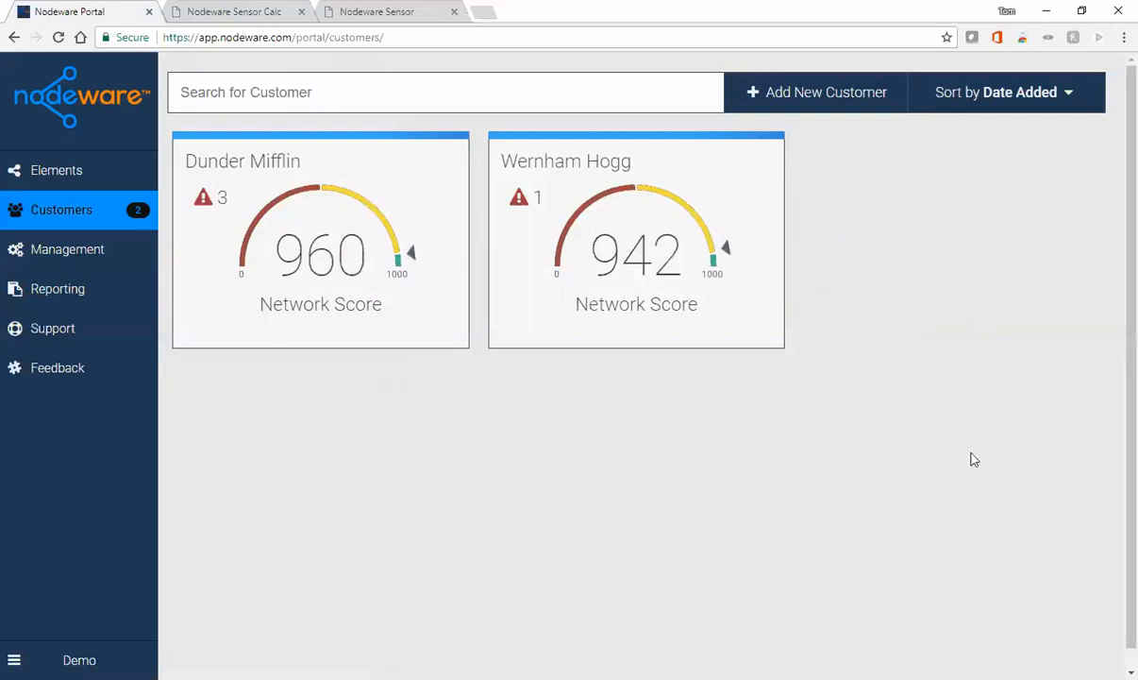
- Start a new customer 'ABC Inc.' and enter the contact's first name, last name and e-mail address
click(811, 98)
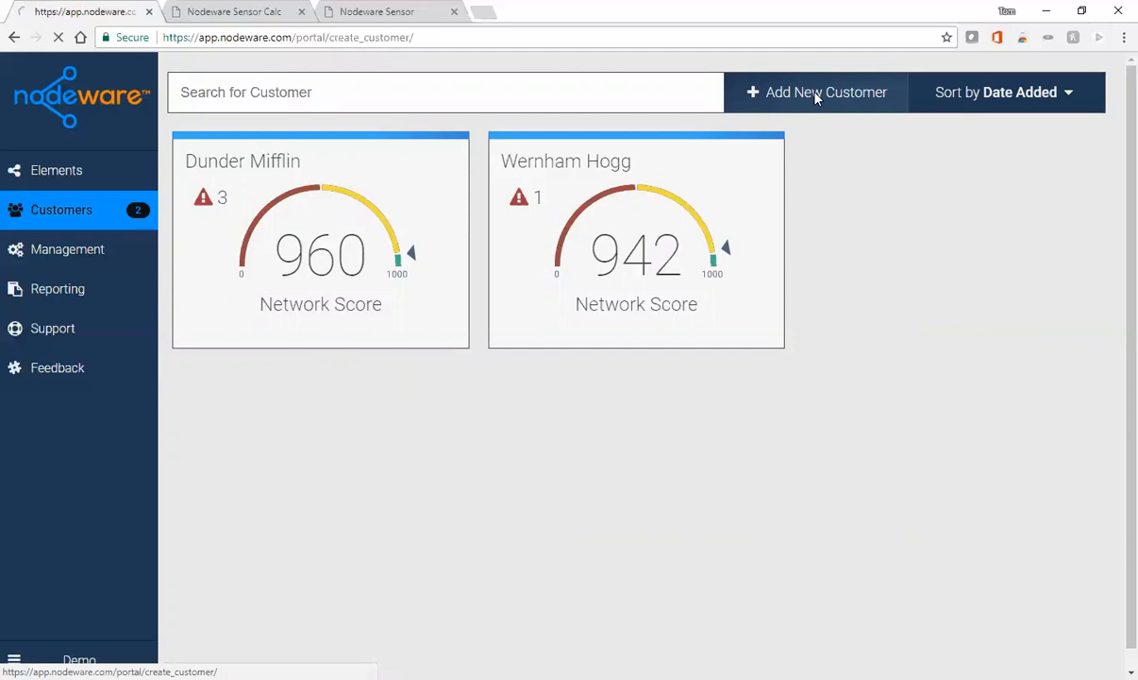
click(679, 222)
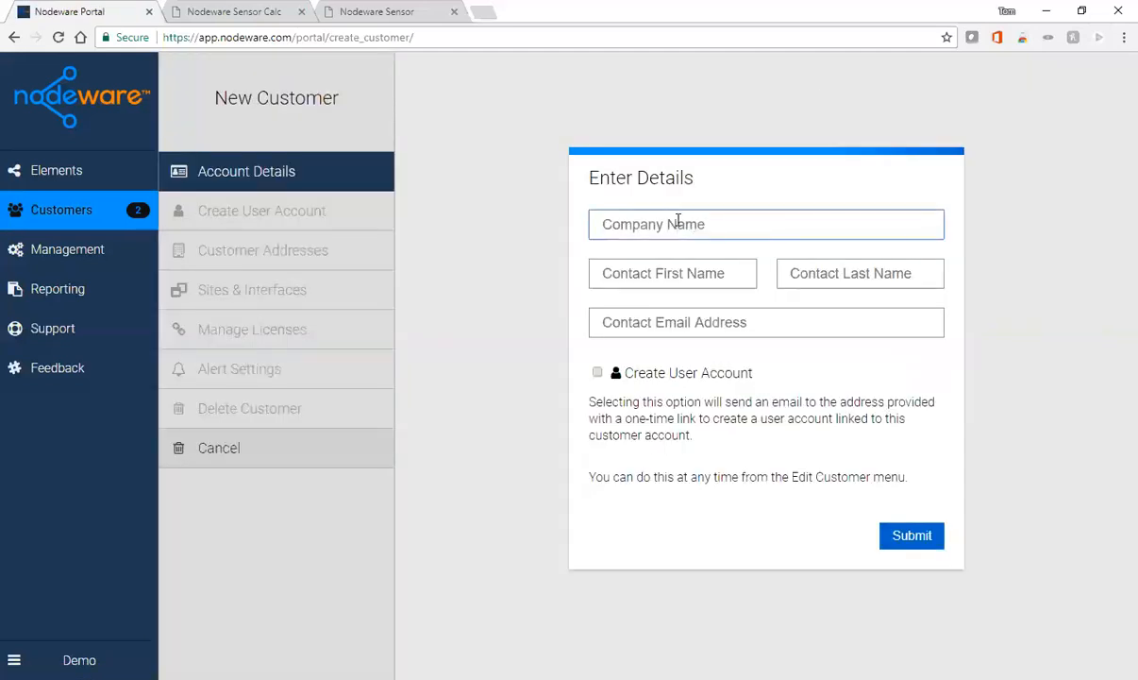
text(ABC Inc.)
key(Tab)
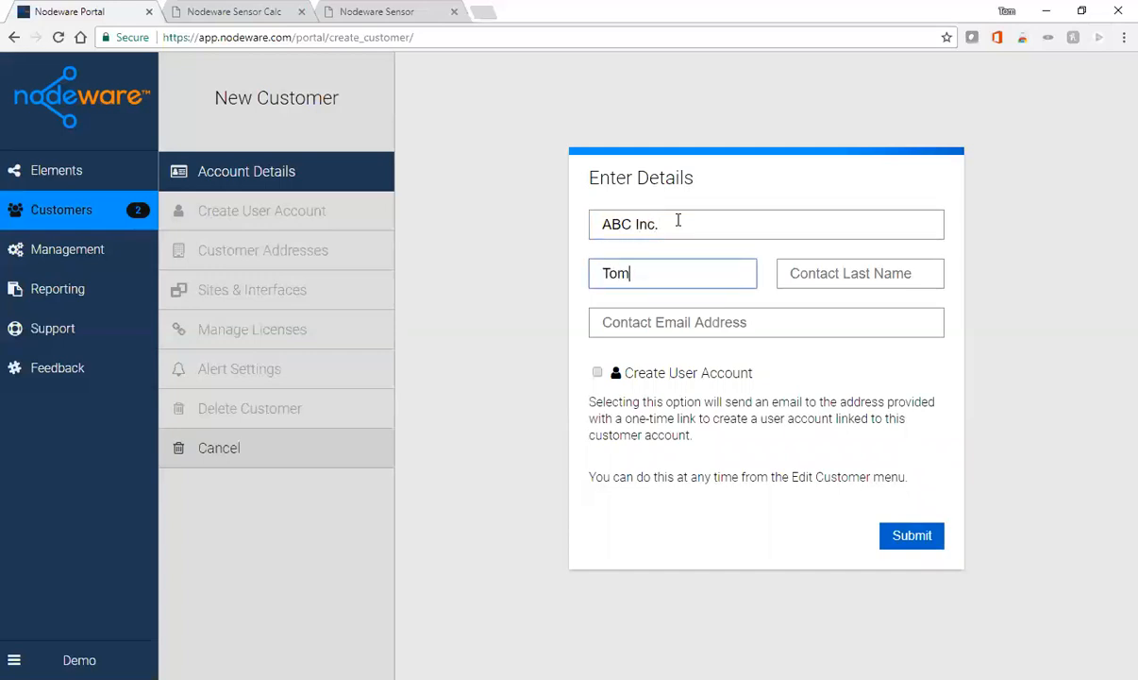
key(Tab)
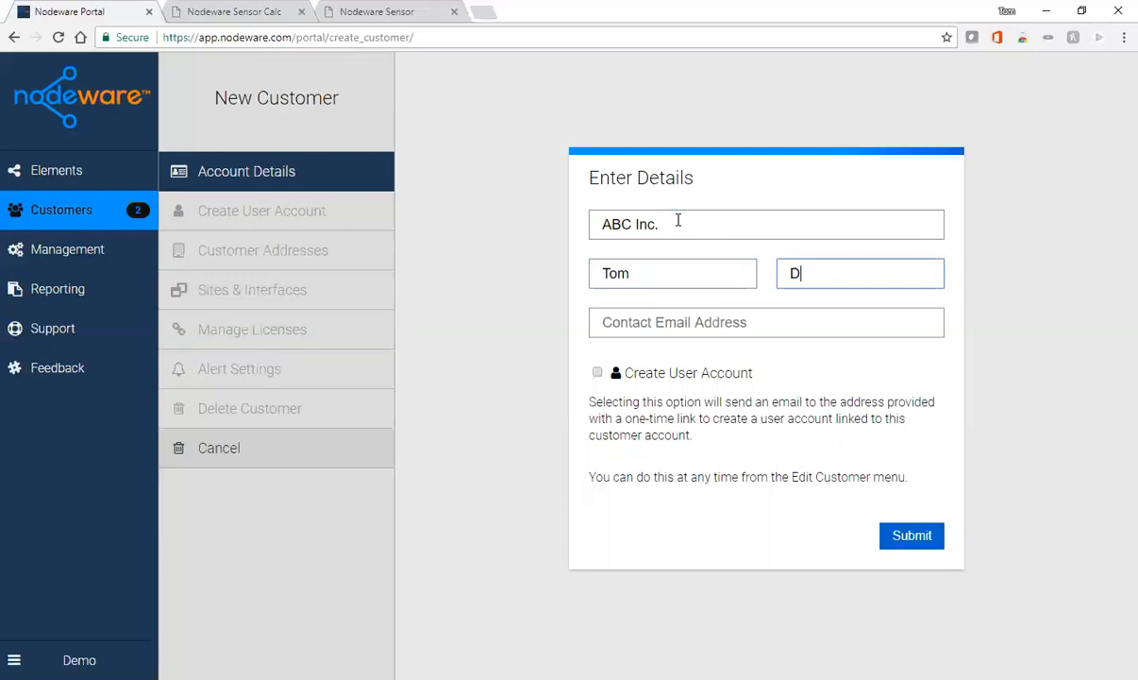
key(Tab)
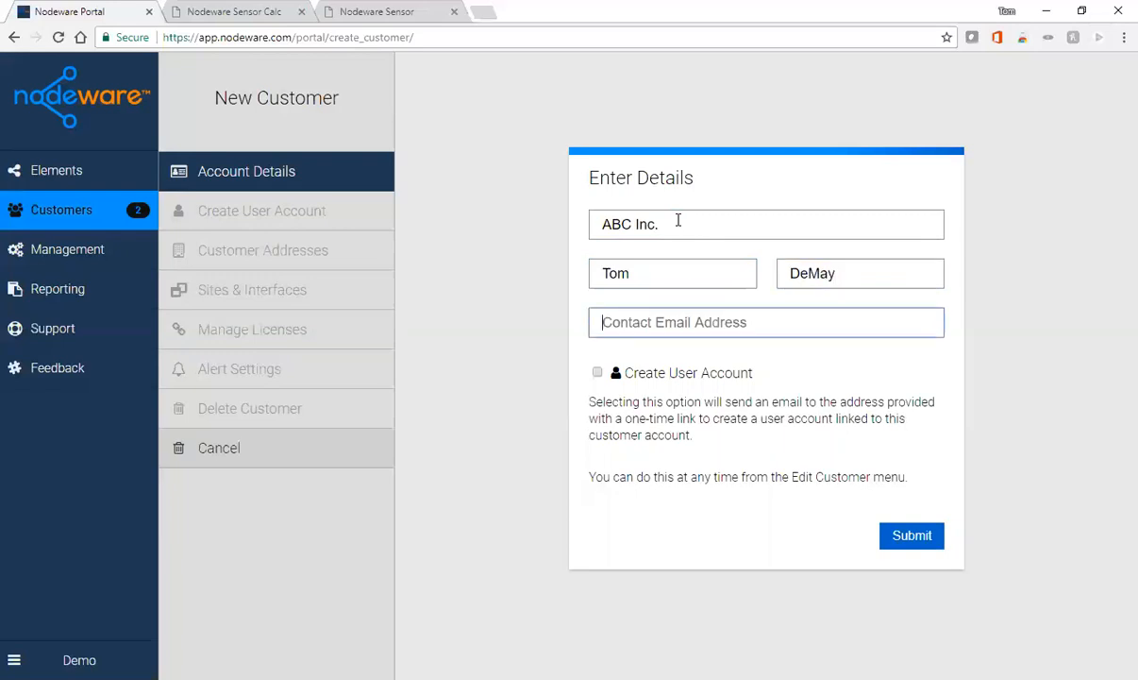
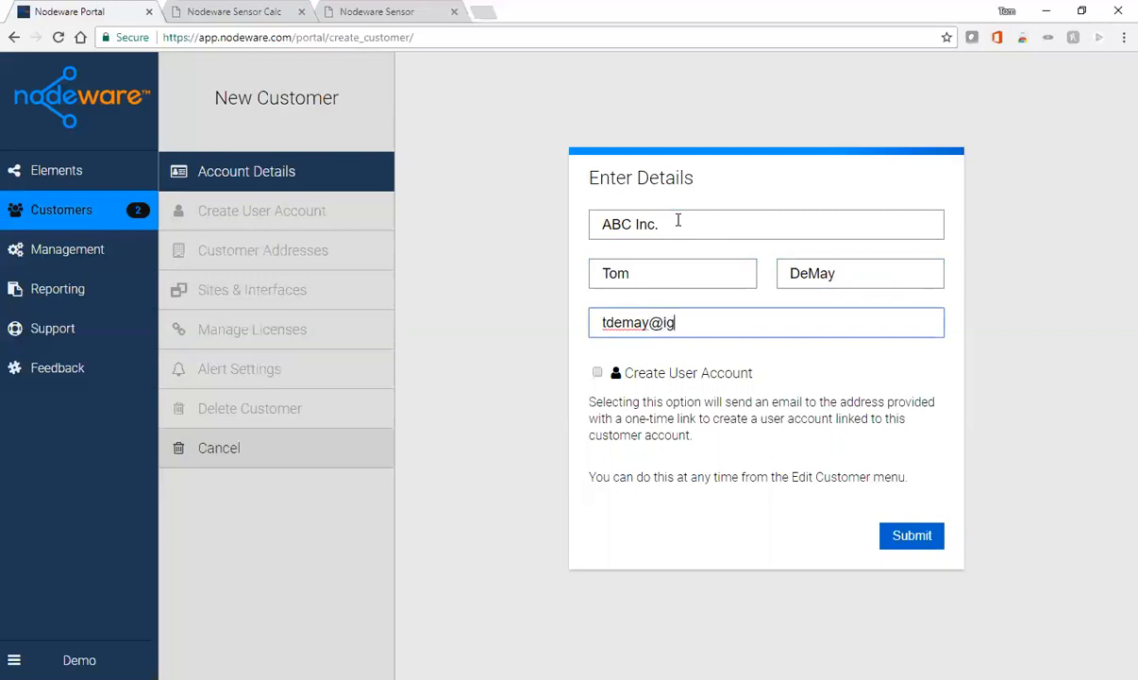
- Submit ABC Inc. as a new customer and view its one-time user account creation link
click(914, 538)
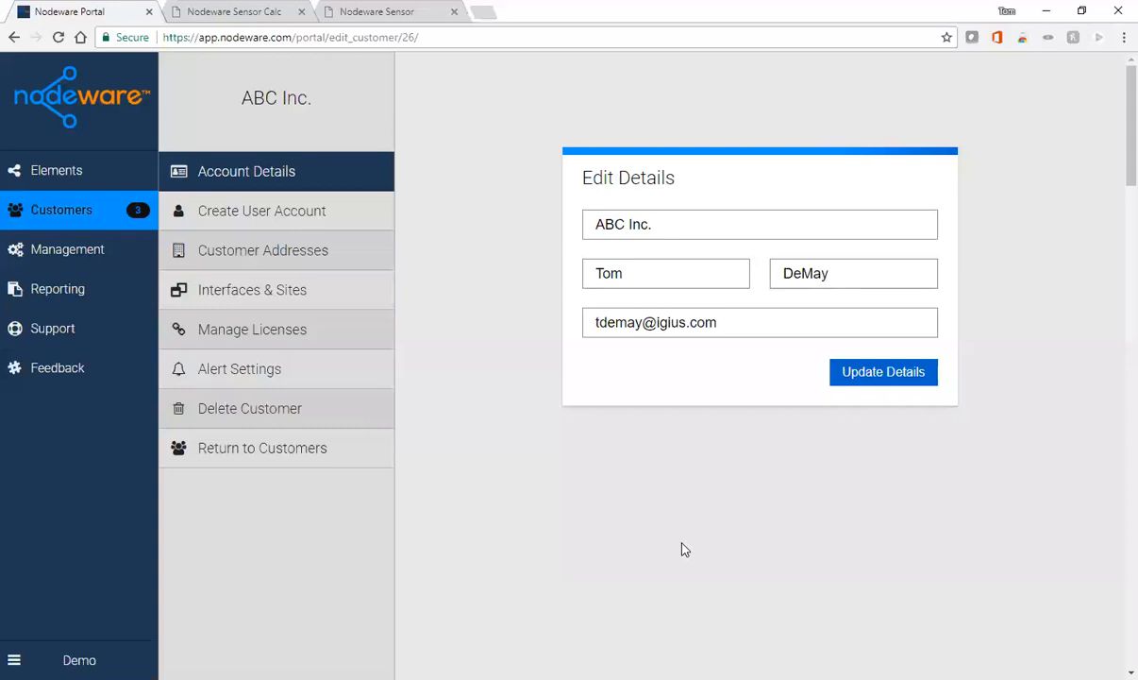
click(257, 220)
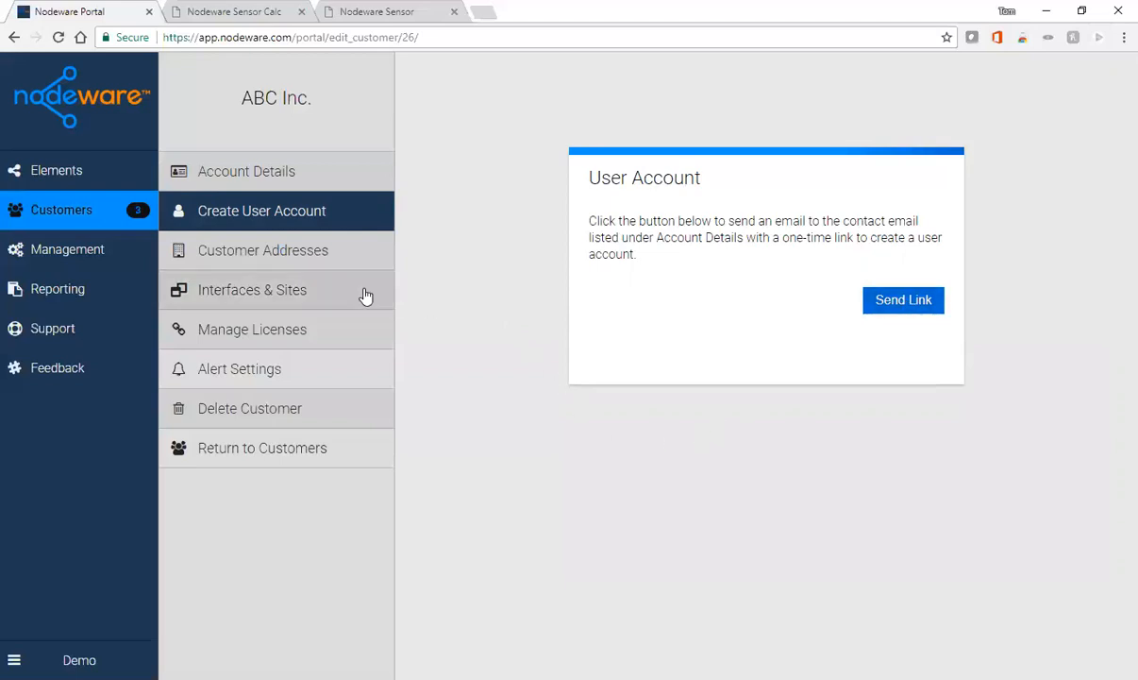
- Check ABC Inc.'s addresses and interfaces & sites, then generate its first license key
click(323, 254)
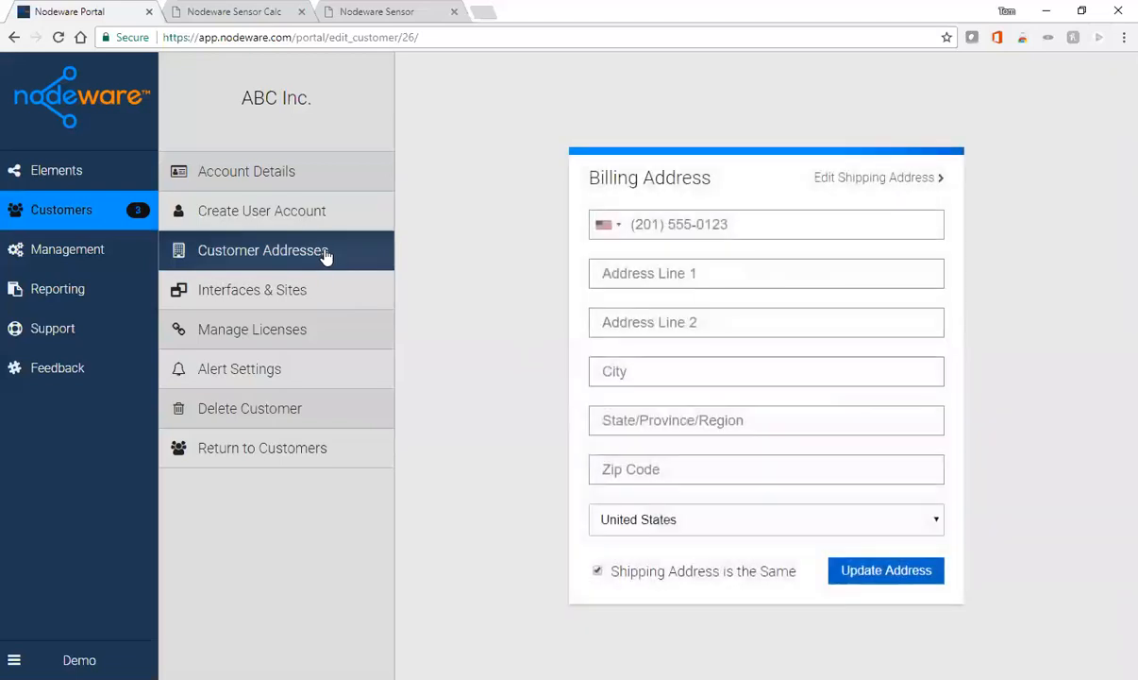
click(258, 295)
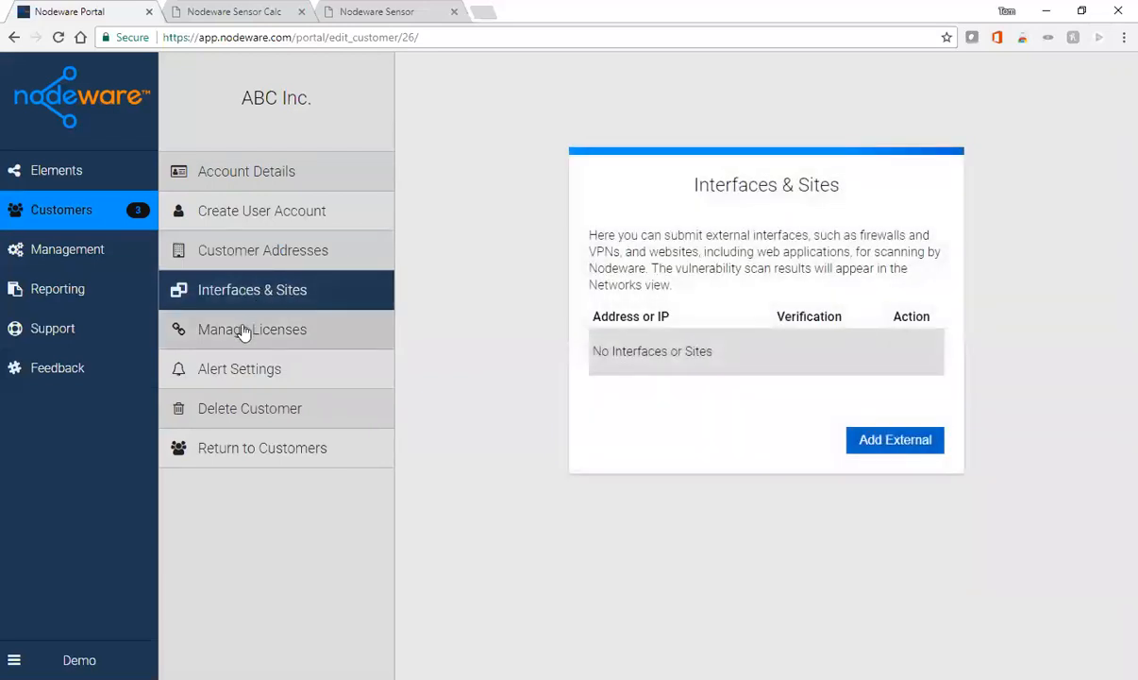
click(243, 329)
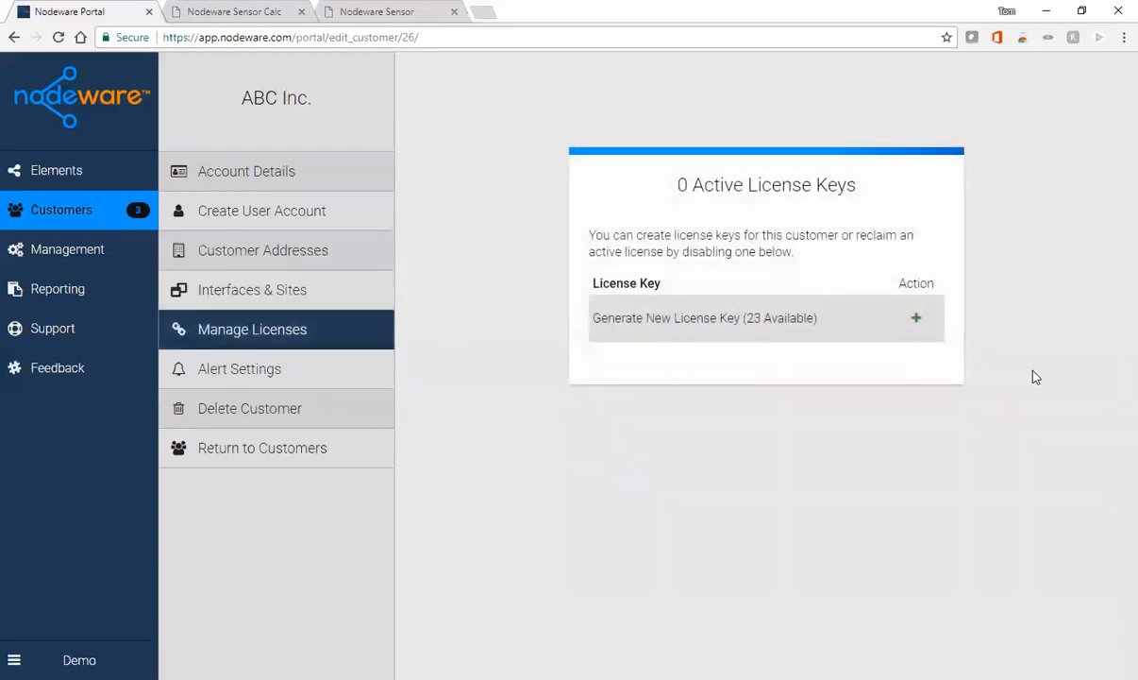
click(918, 321)
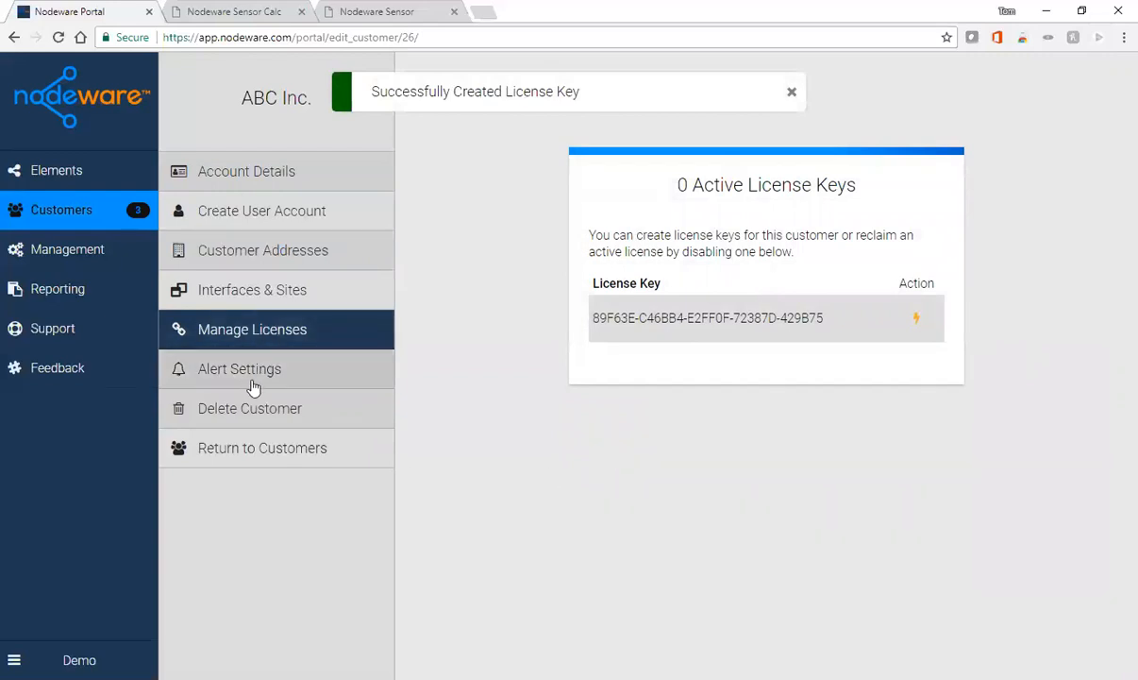
- Go to the Management Inventory: Nodeware licenses 2 of 25 active, external licenses 2 of 75
click(258, 451)
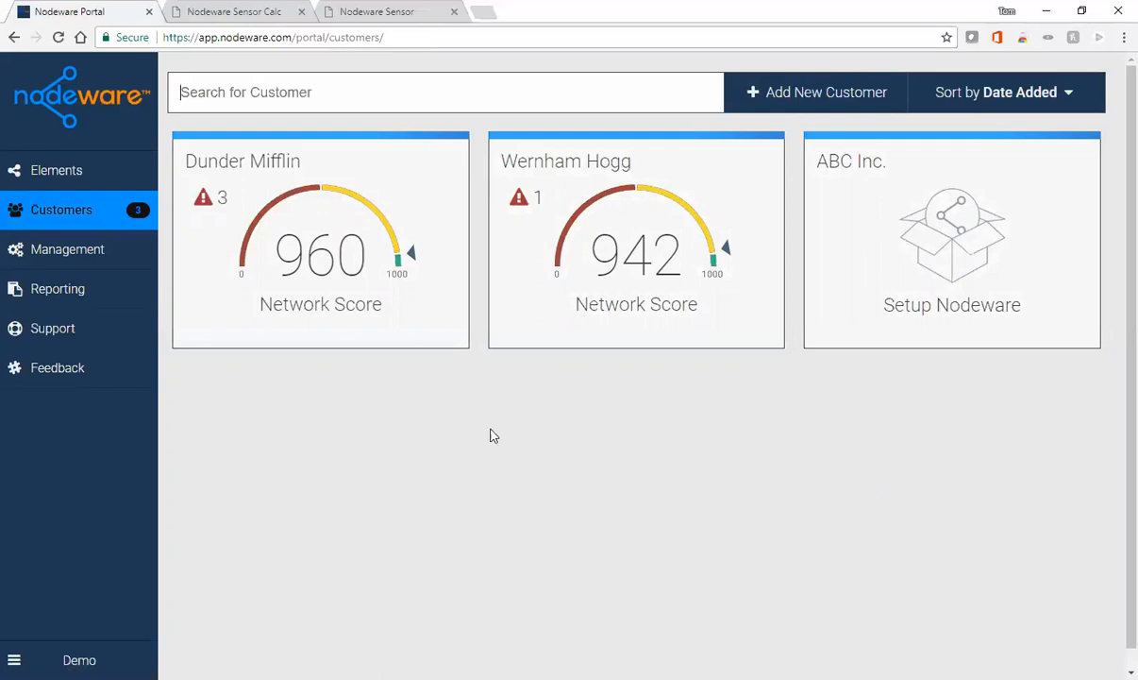
click(71, 258)
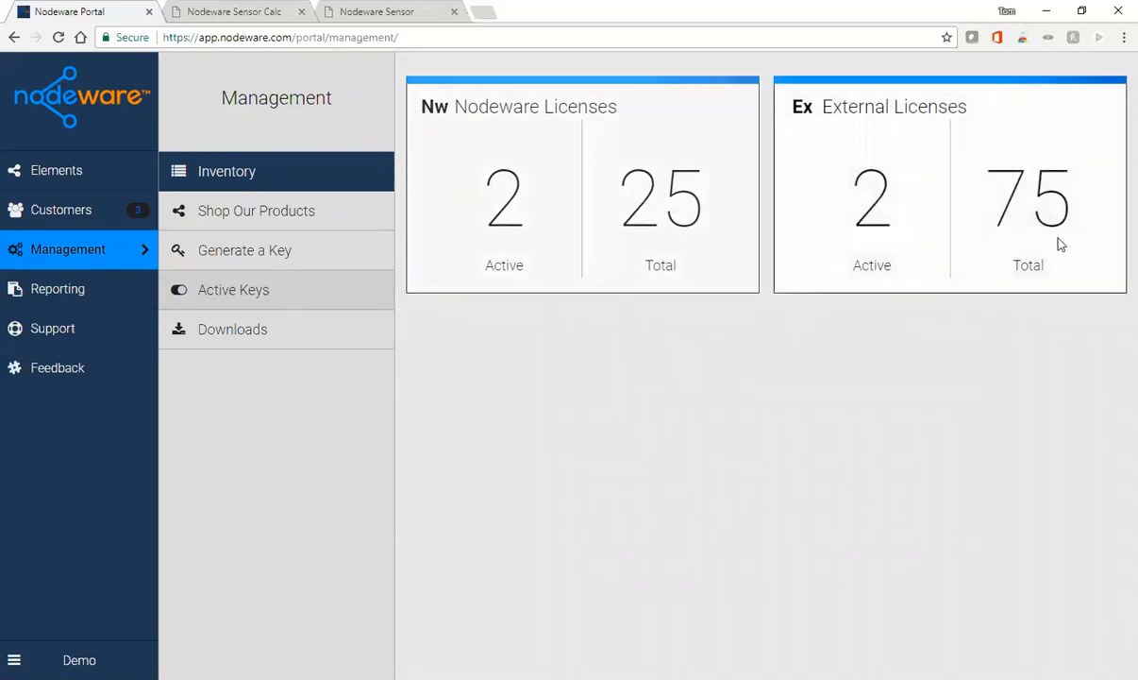
- From Active Keys, bring up the Vandelay Industries license on the Generate a Key page
click(236, 295)
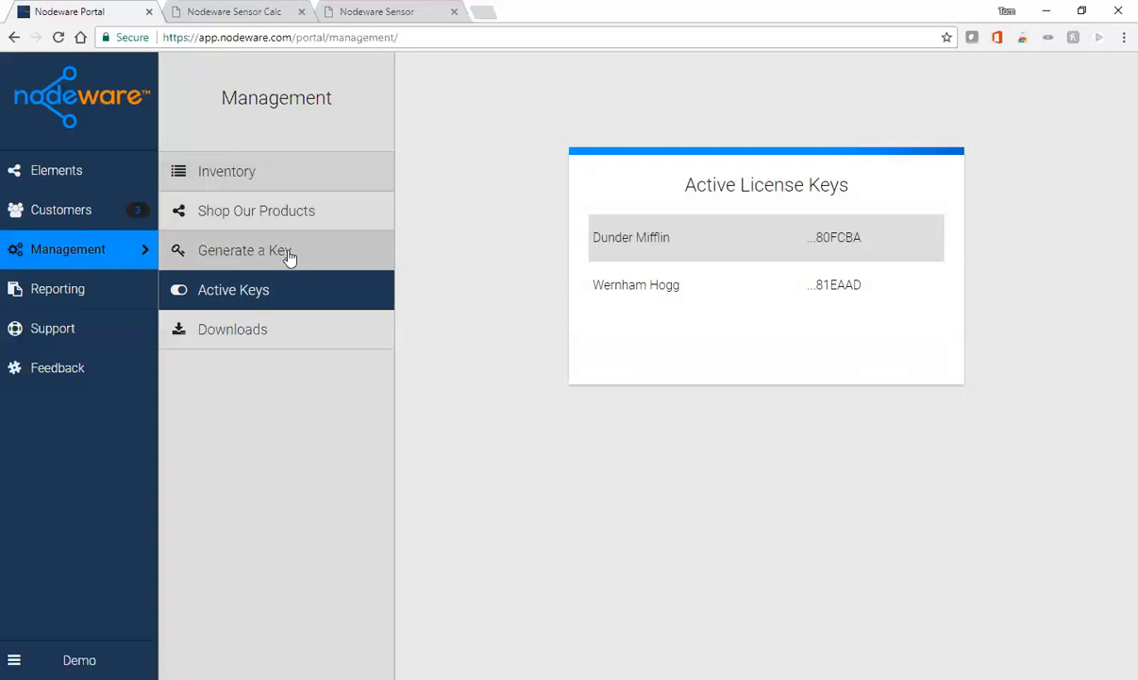
click(253, 255)
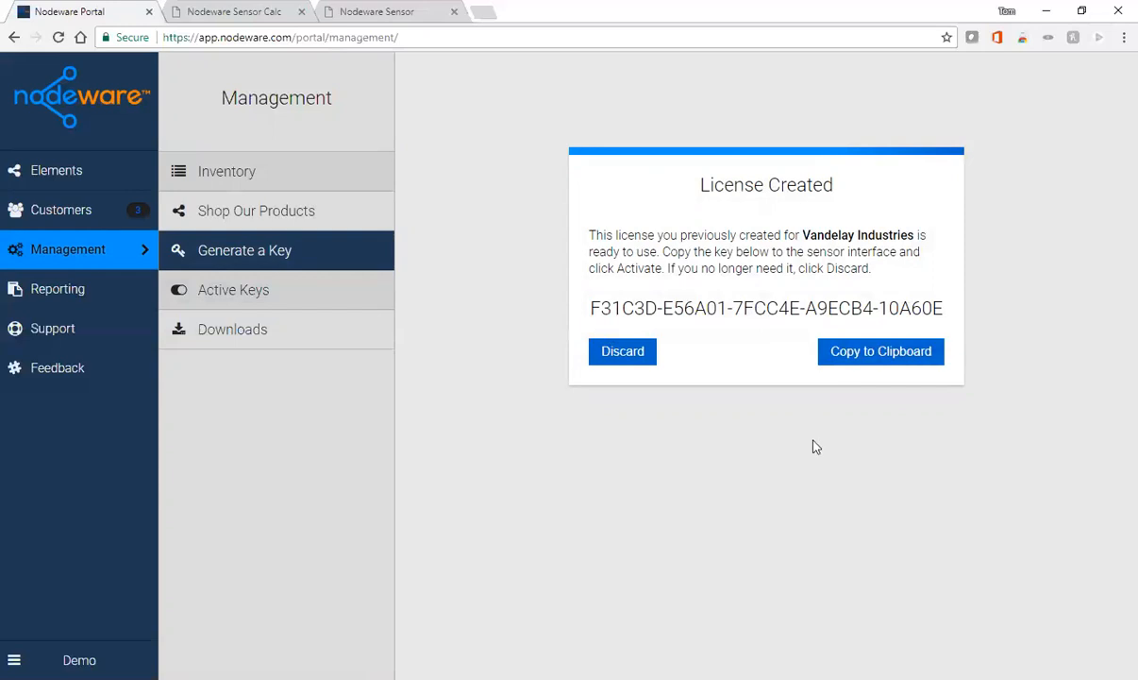
- Copy the Vandelay Industries license key and switch to the Nodeware Sensor tab
click(875, 357)
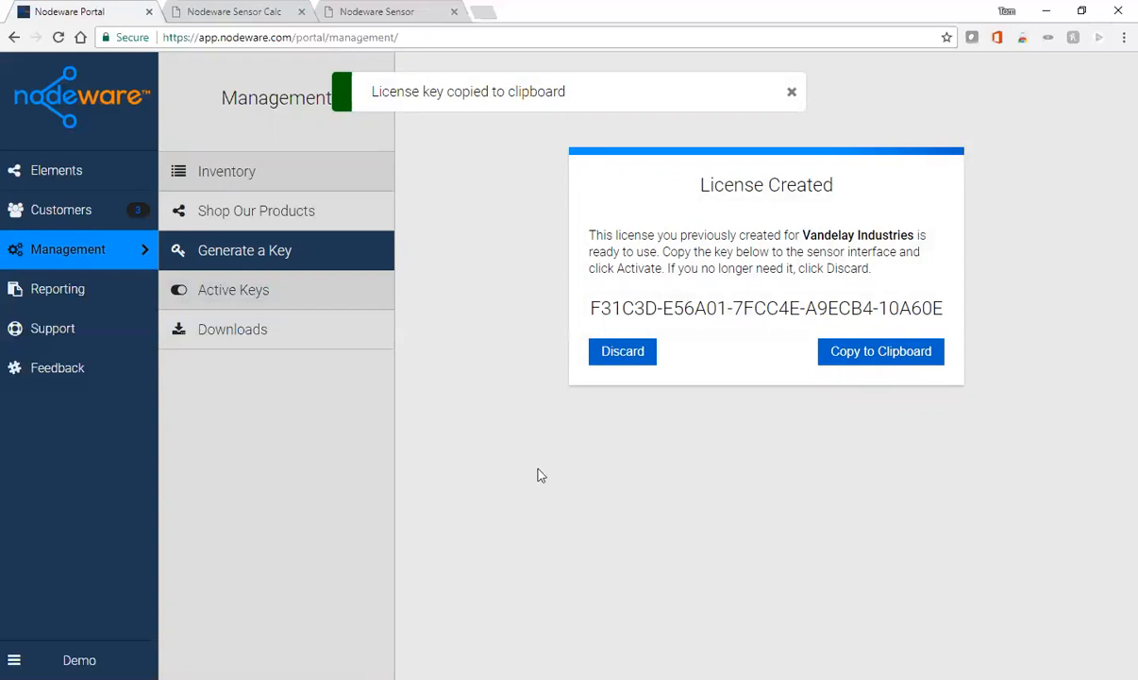
click(380, 12)
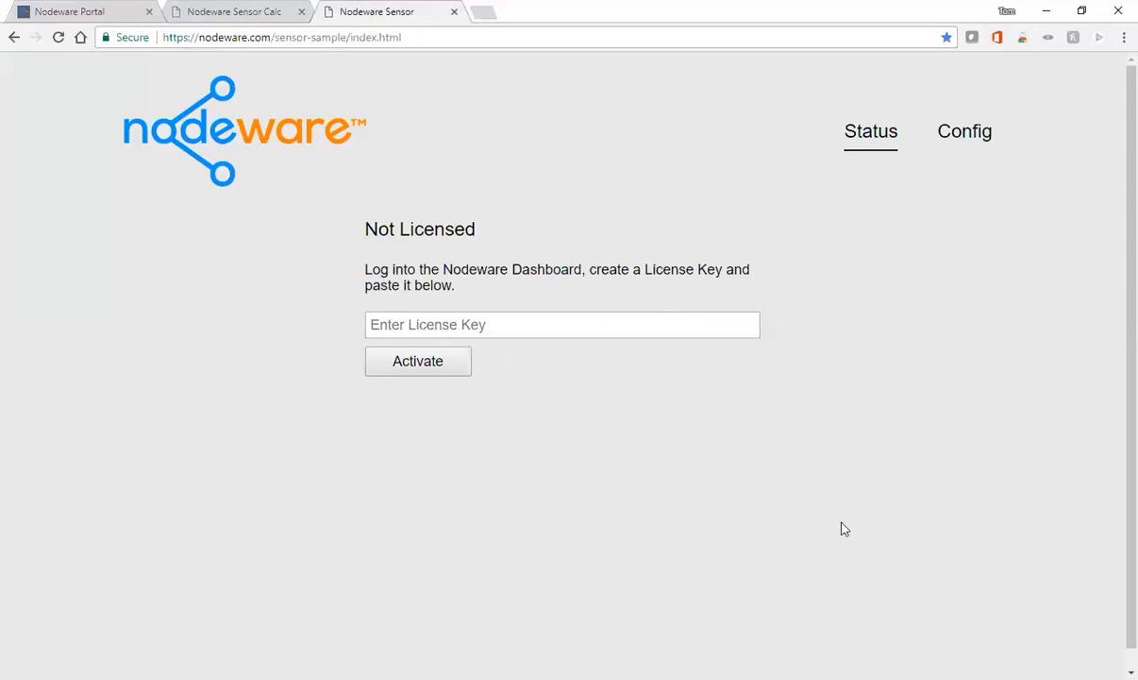
- Paste the copied Vandelay key into the License Key field, activate it, and confirm the alert
click(416, 324)
right_click(415, 324)
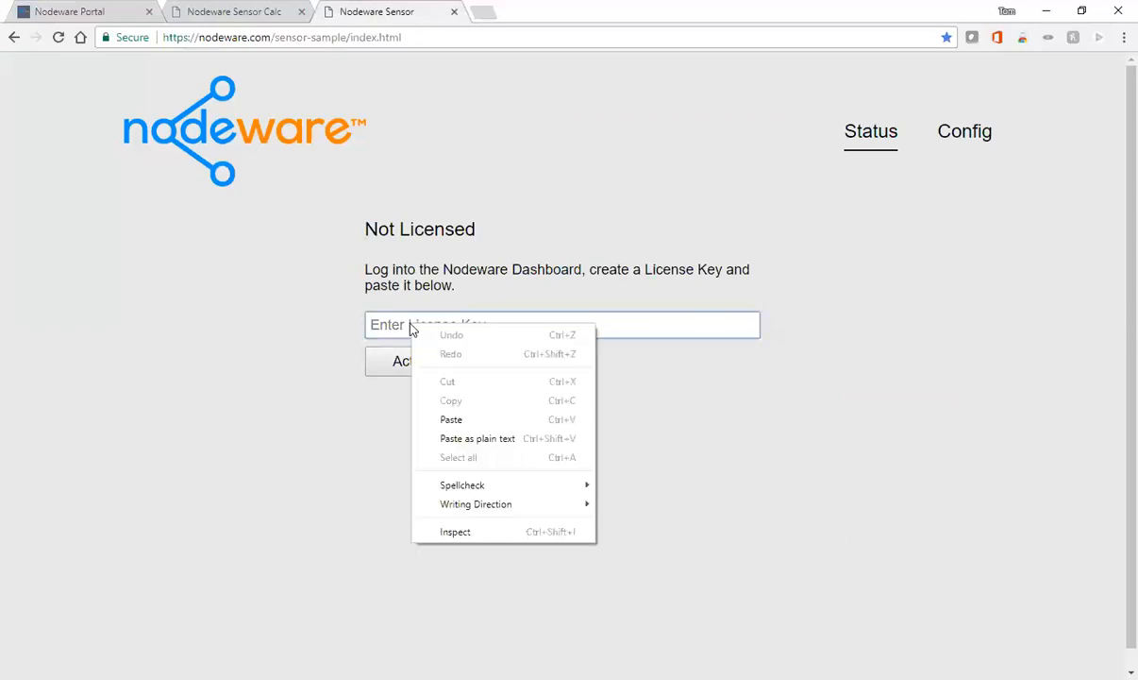
click(444, 417)
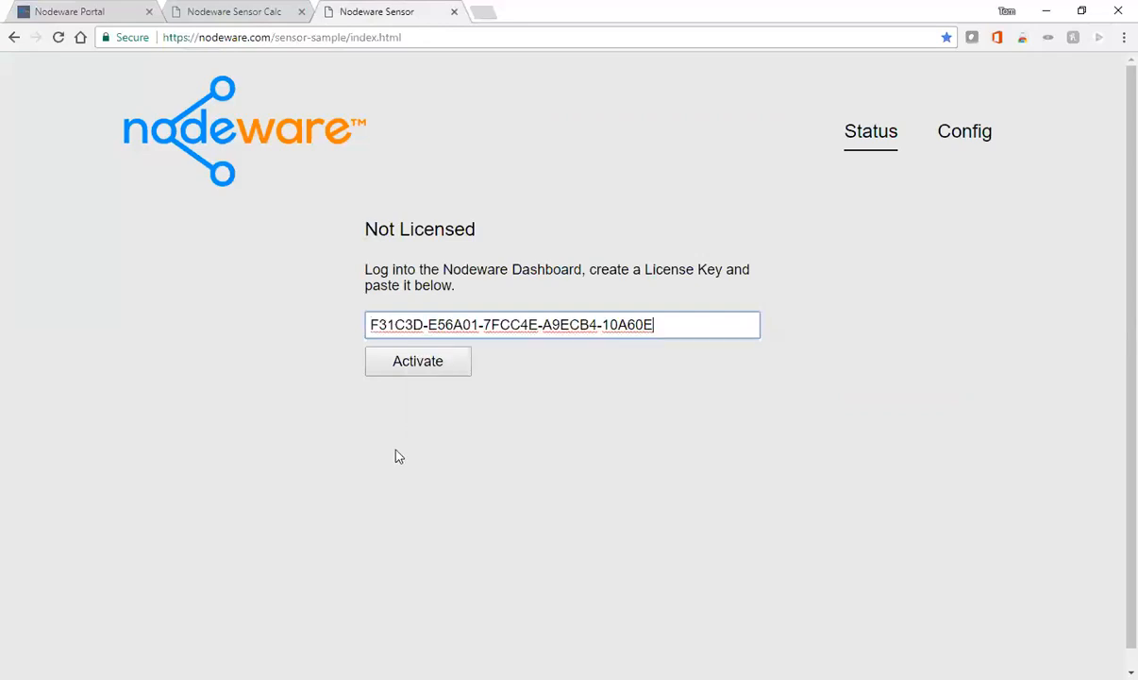
click(422, 366)
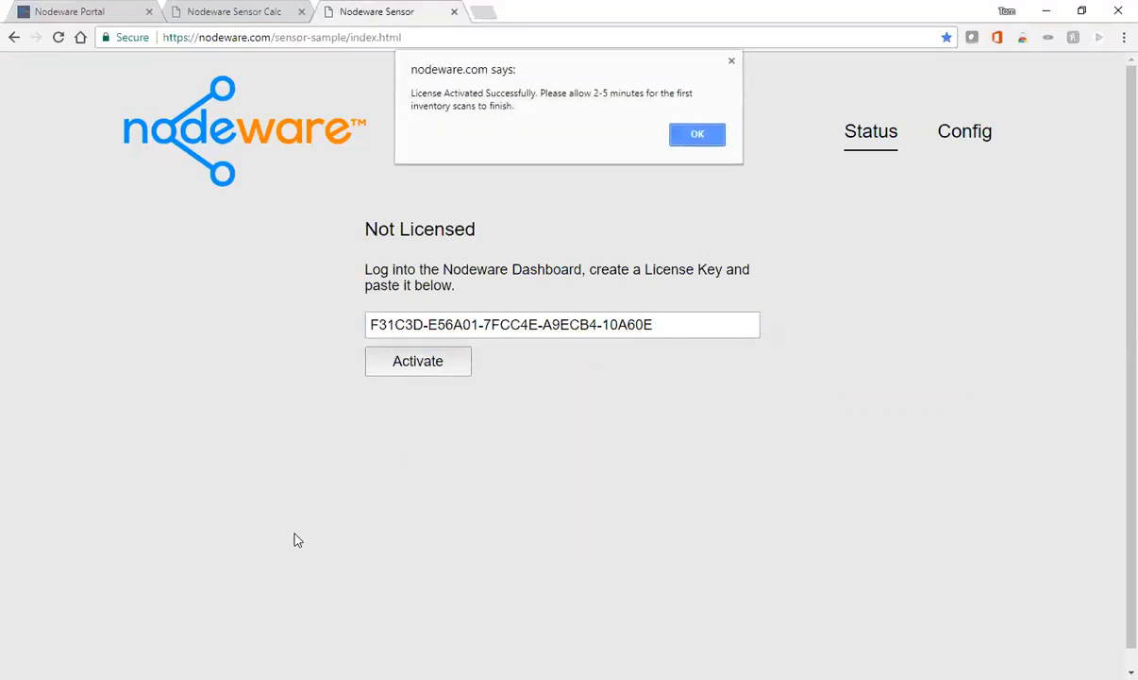
click(710, 139)
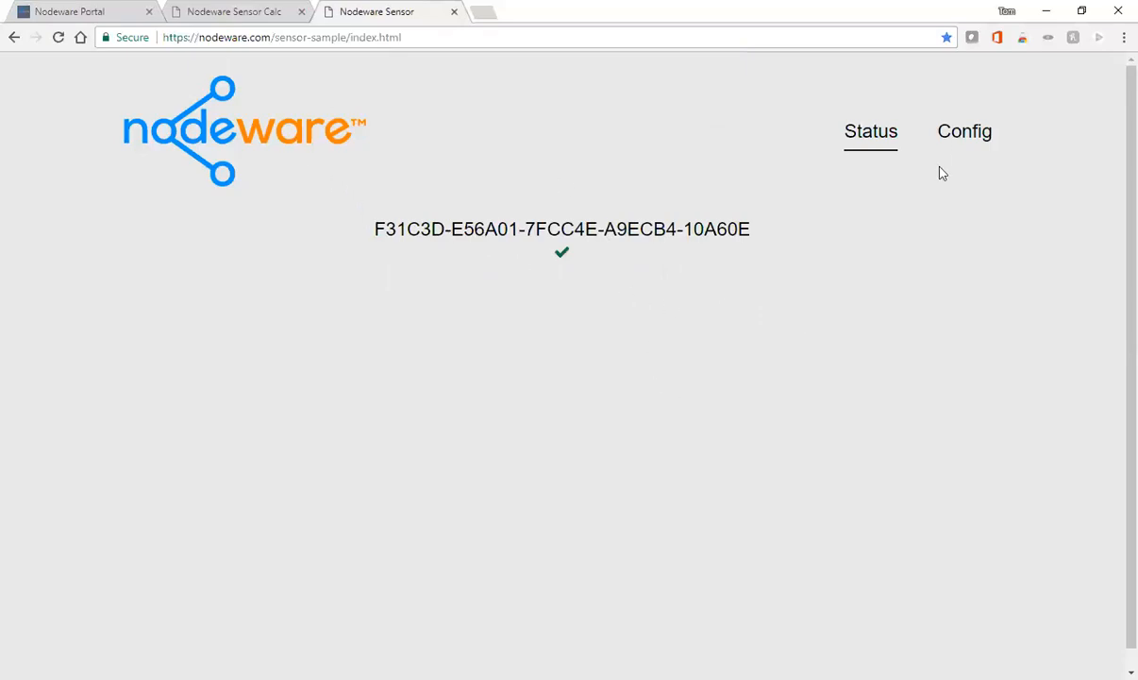
- View the sensor Config page, then switch to the Nodeware Sensor Calculator tab
click(973, 141)
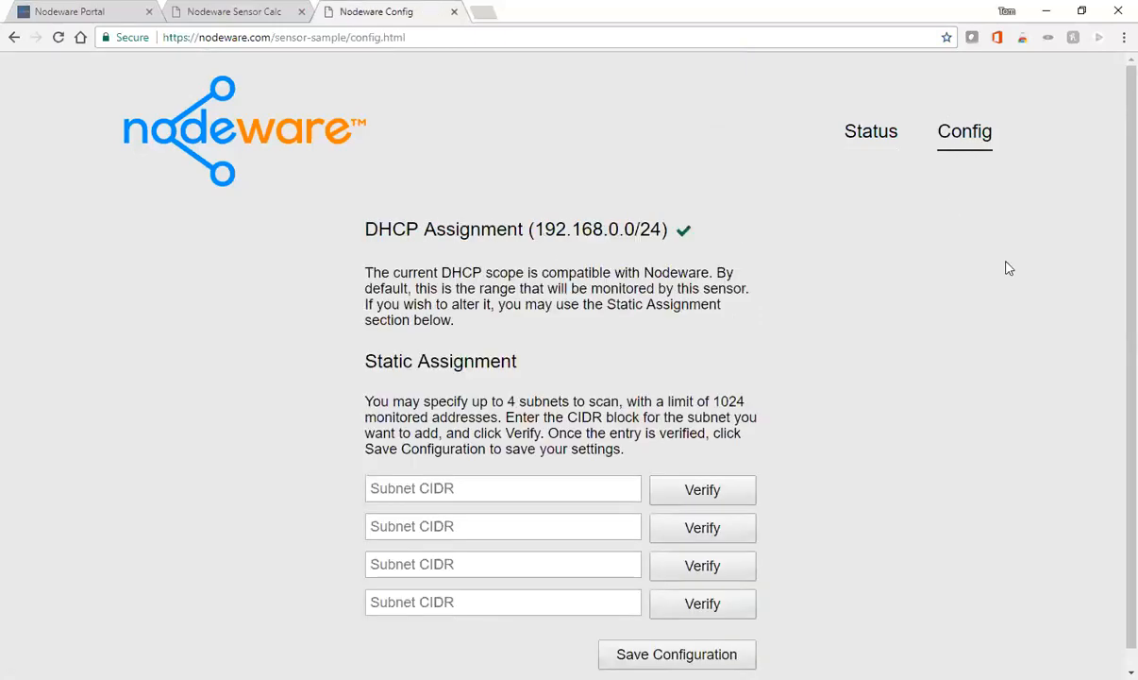
scroll(1014, 282, down, 1)
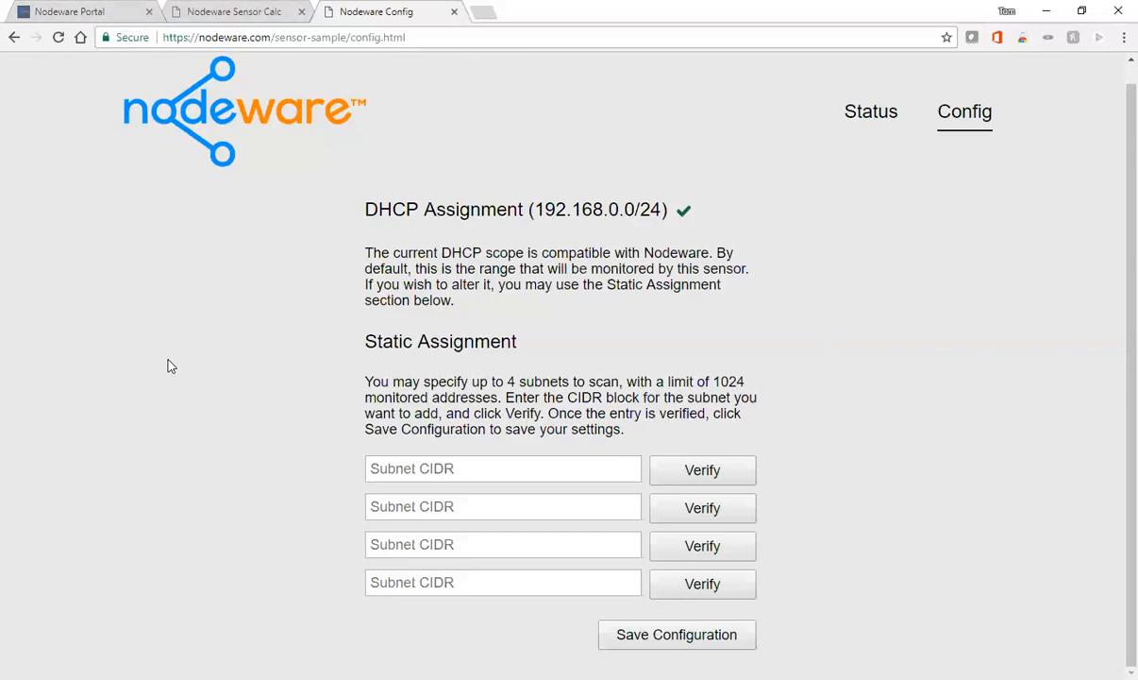
click(240, 14)
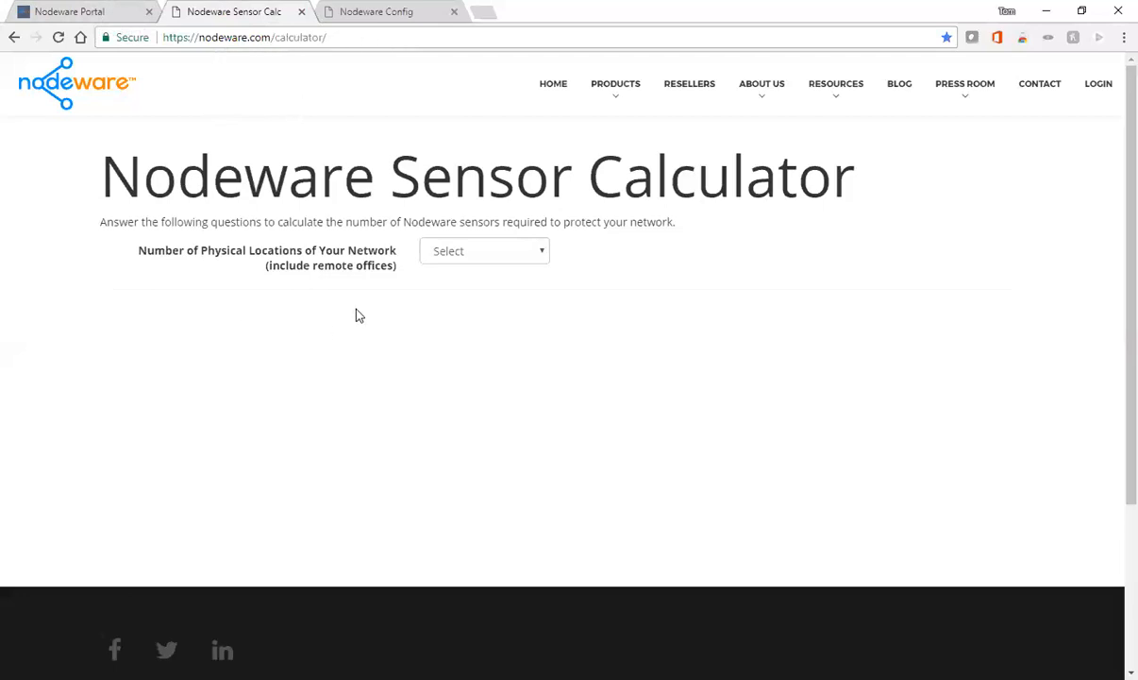
- Set 2 physical locations and give Site #1 3 subnets, Layer 2 switching and DHCP
click(541, 252)
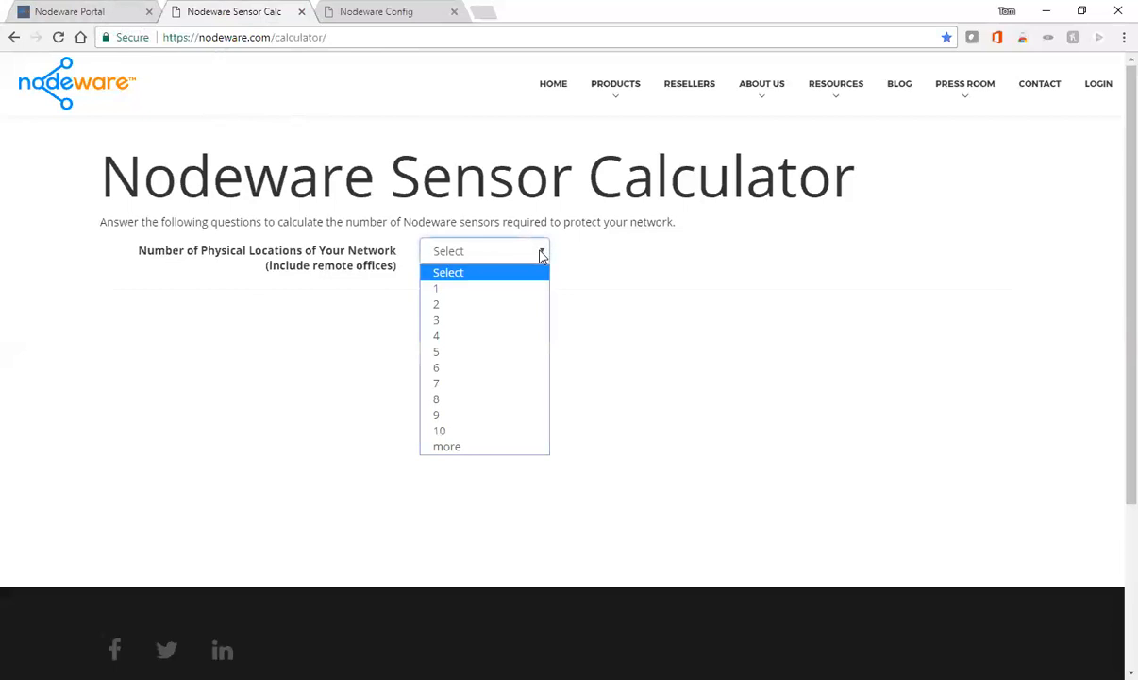
click(460, 304)
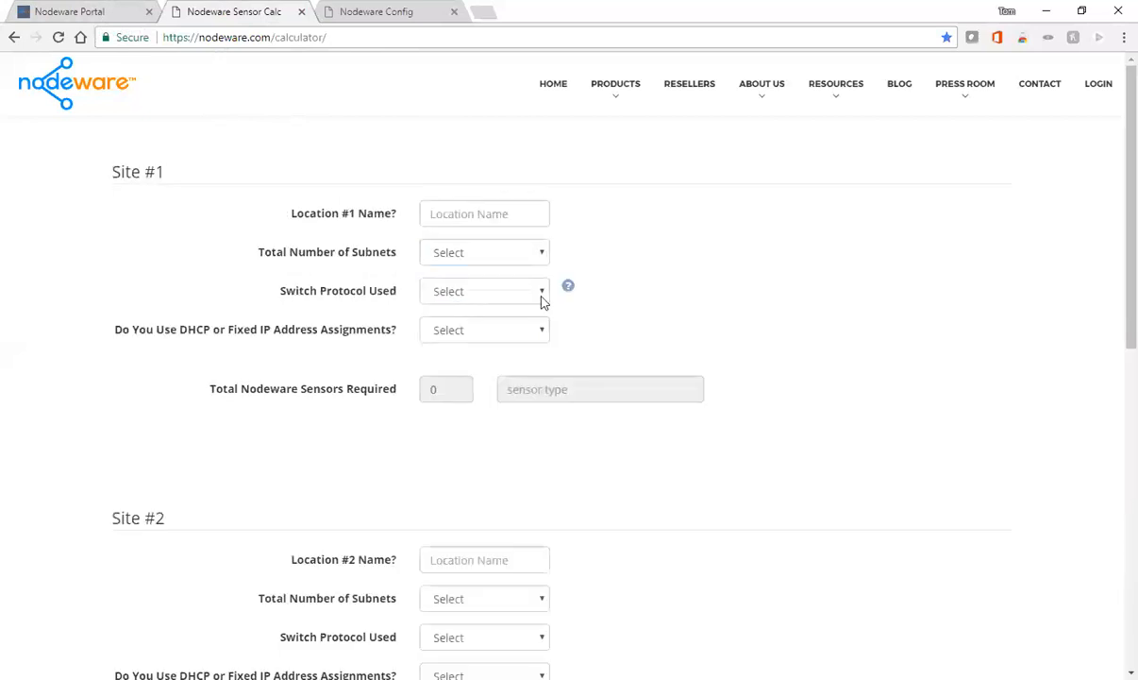
scroll(850, 297, down, 1)
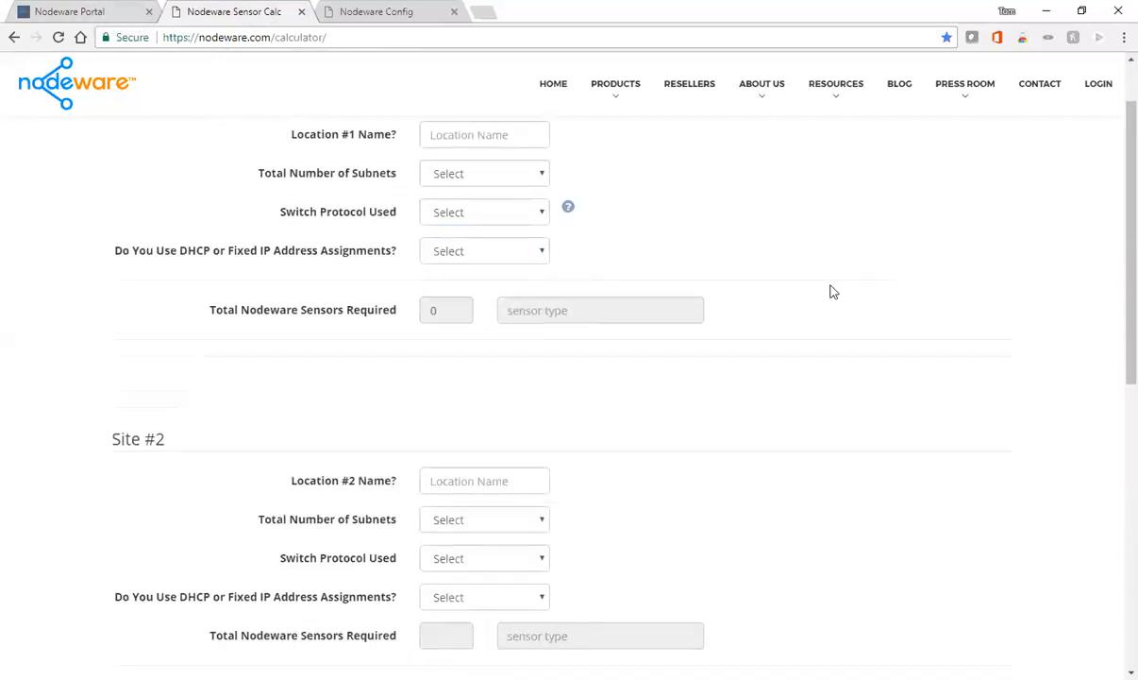
click(543, 180)
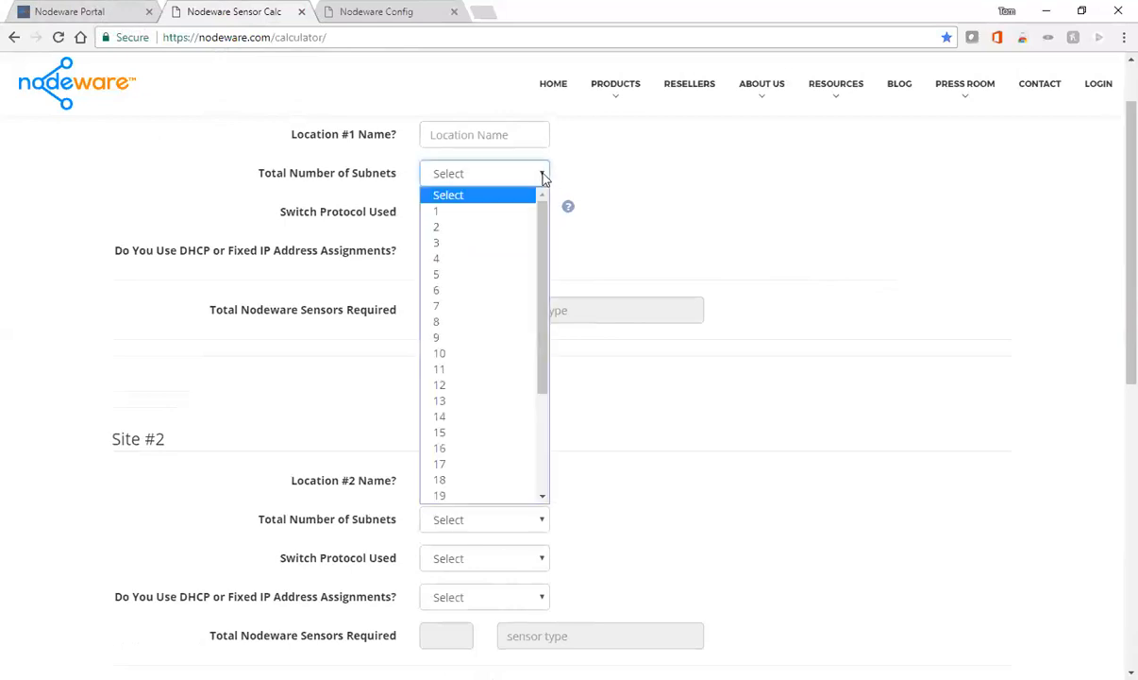
click(449, 245)
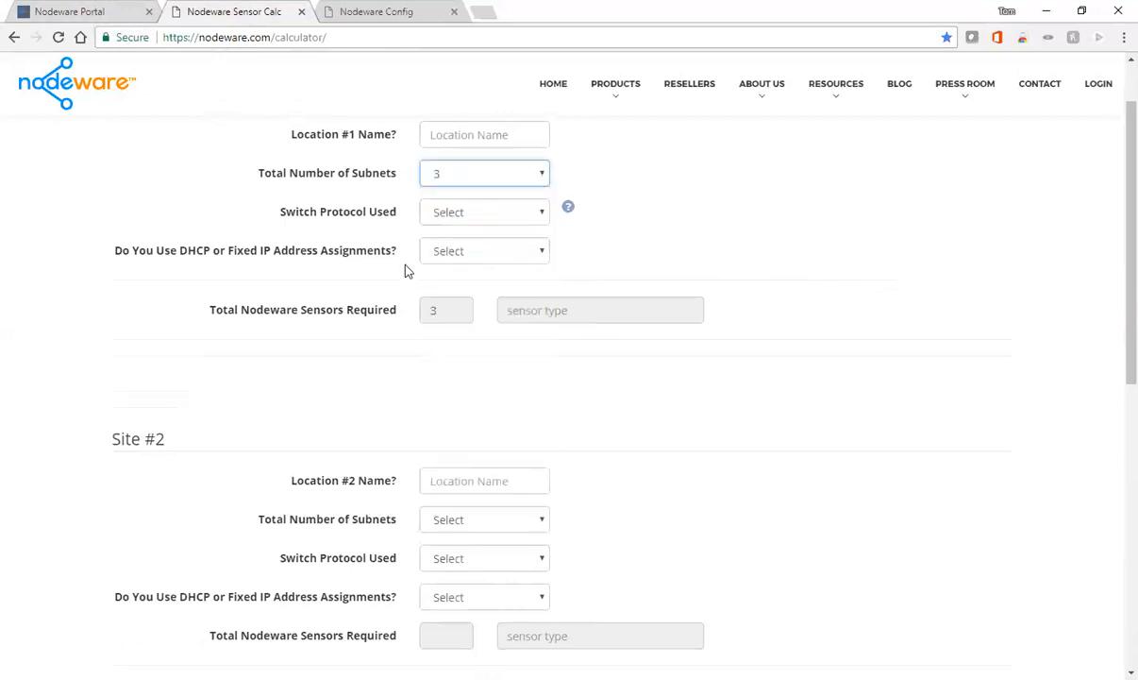
click(538, 214)
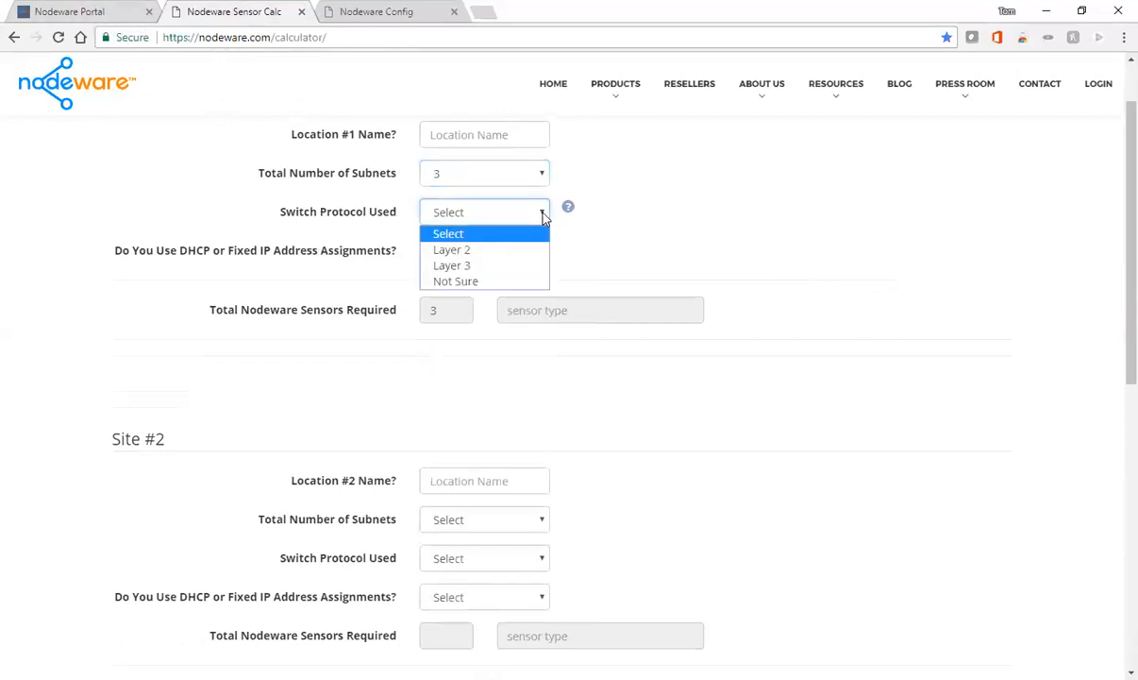
click(495, 250)
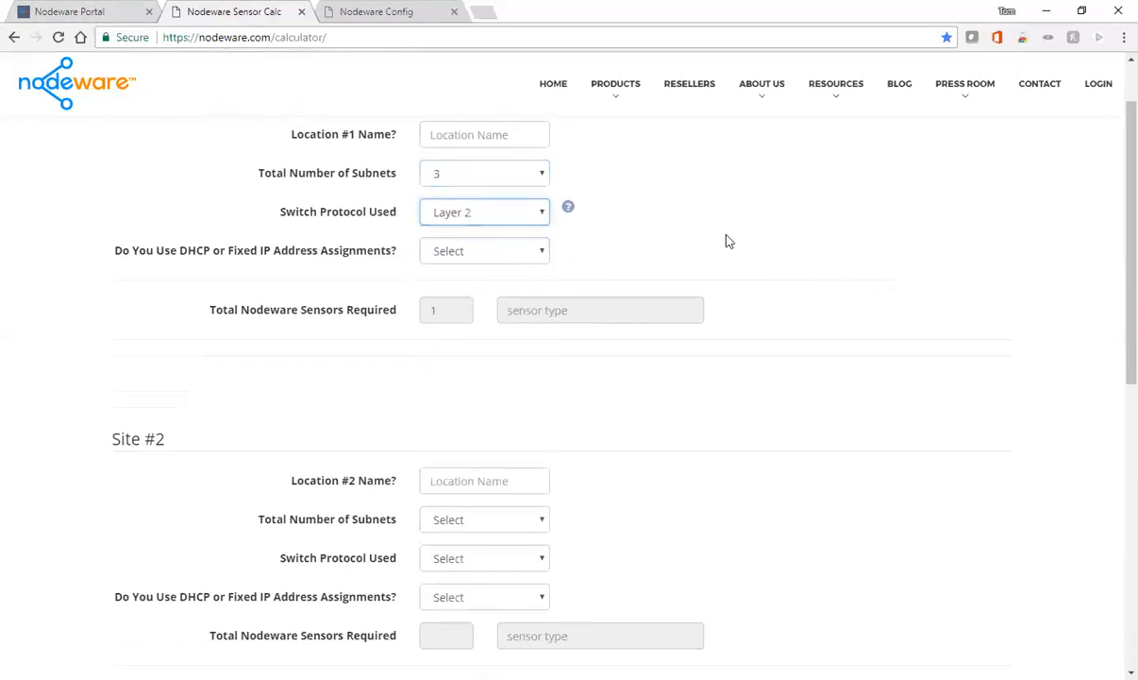
click(542, 253)
click(476, 290)
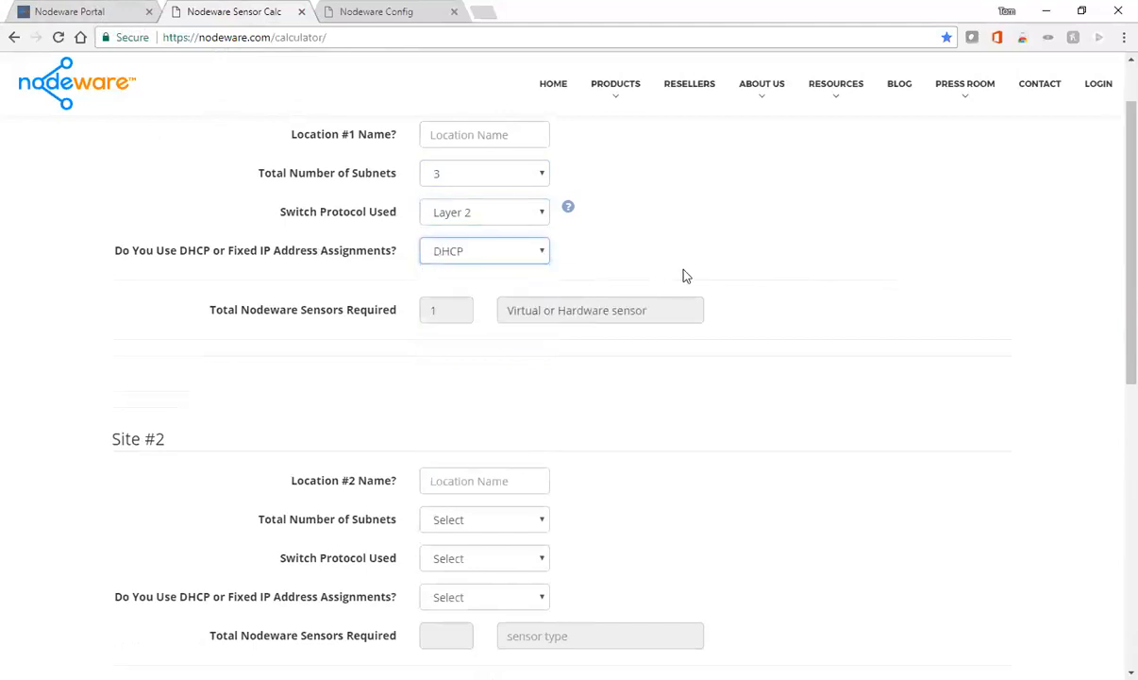
scroll(941, 287, up, 1)
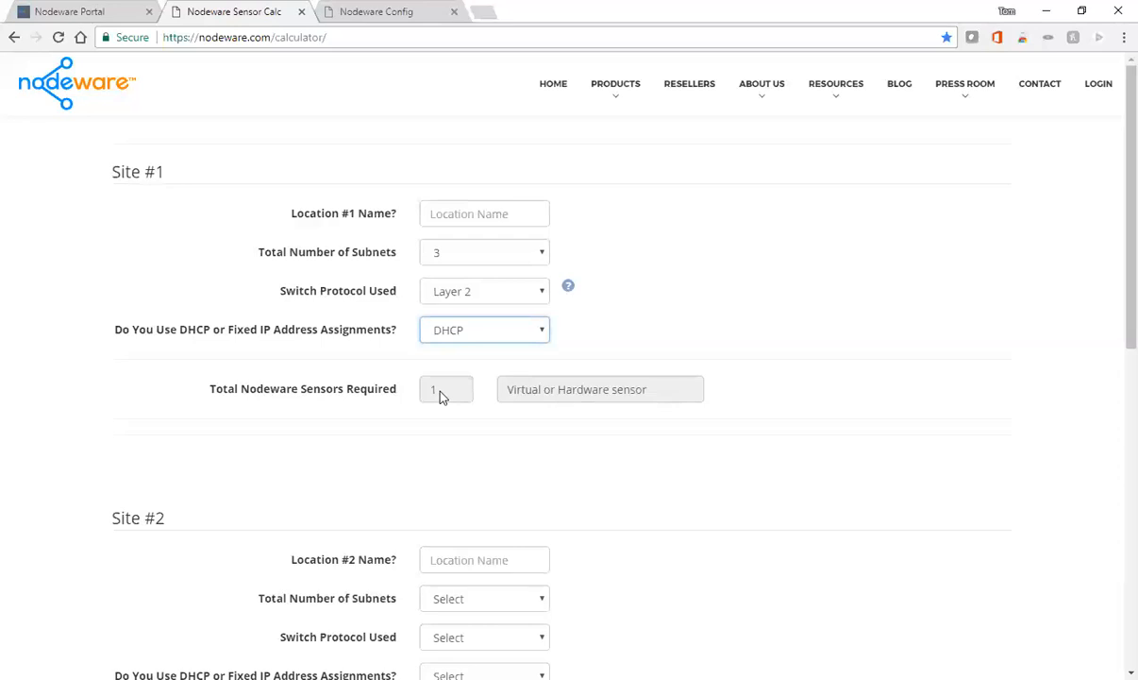
scroll(828, 422, down, 2)
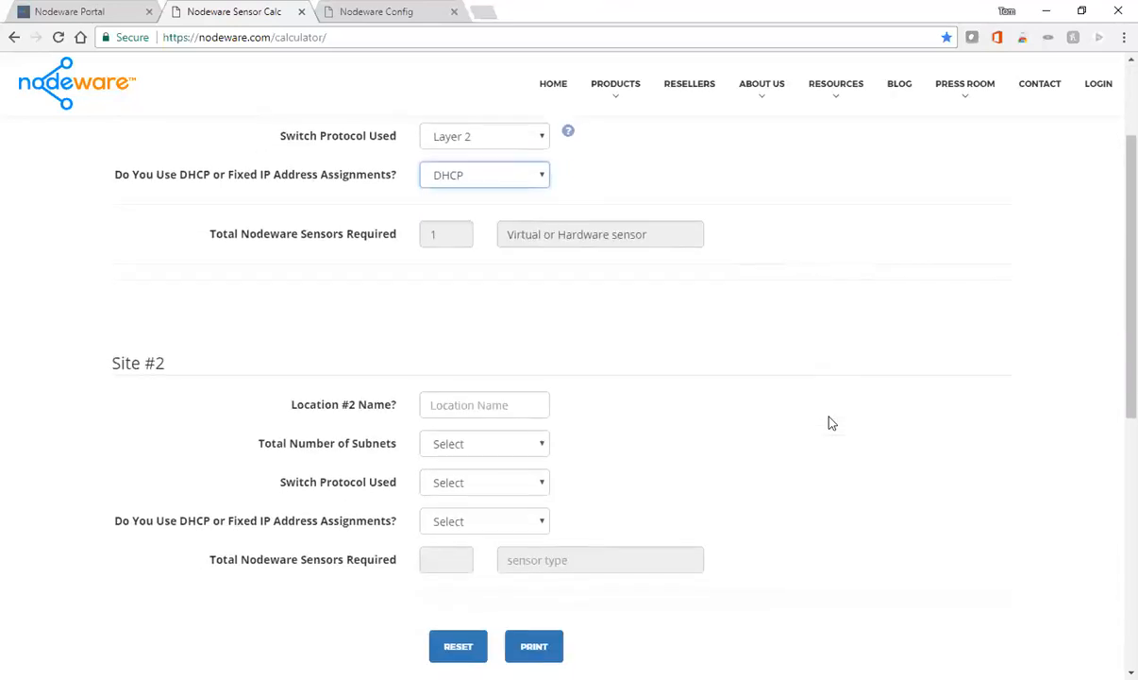
scroll(828, 423, up, 2)
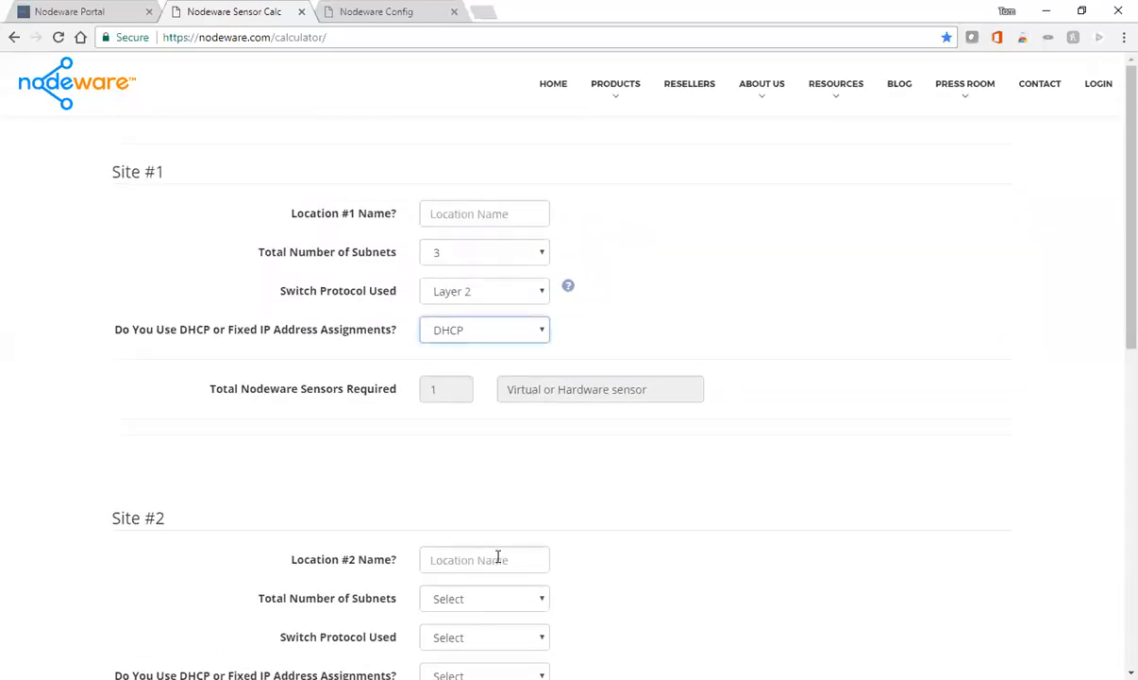
scroll(498, 557, down, 2)
- Name Site #2 'l2' and give it 3 subnets, Layer 3 switching and DHCP
click(444, 401)
text(l2)
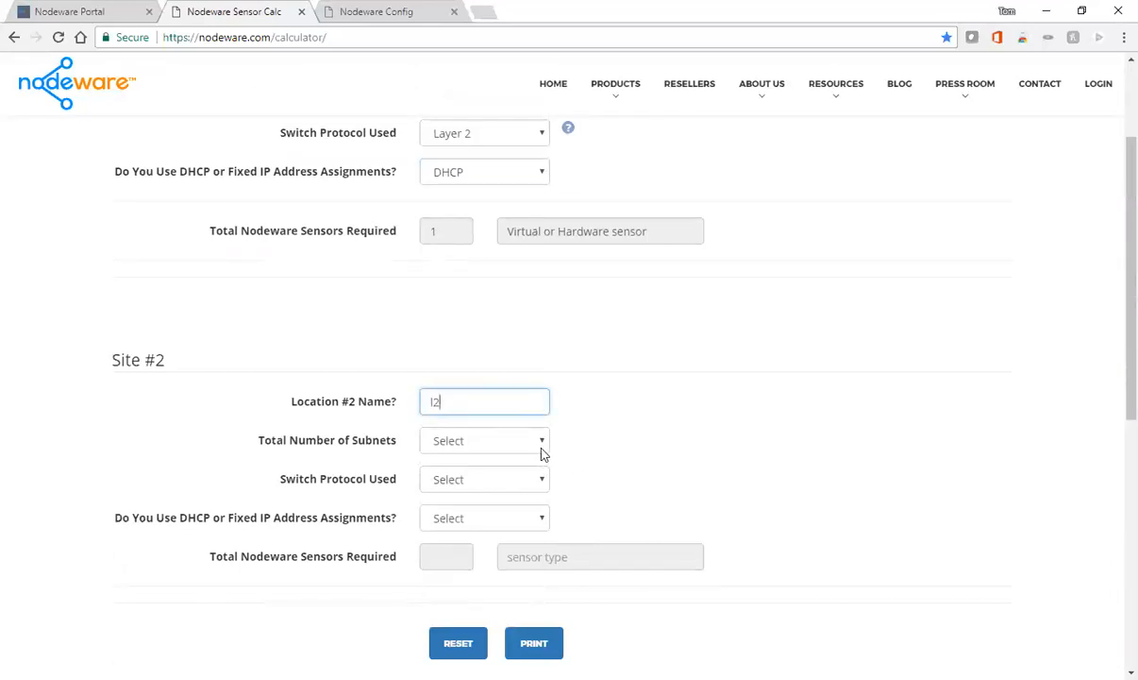
click(541, 442)
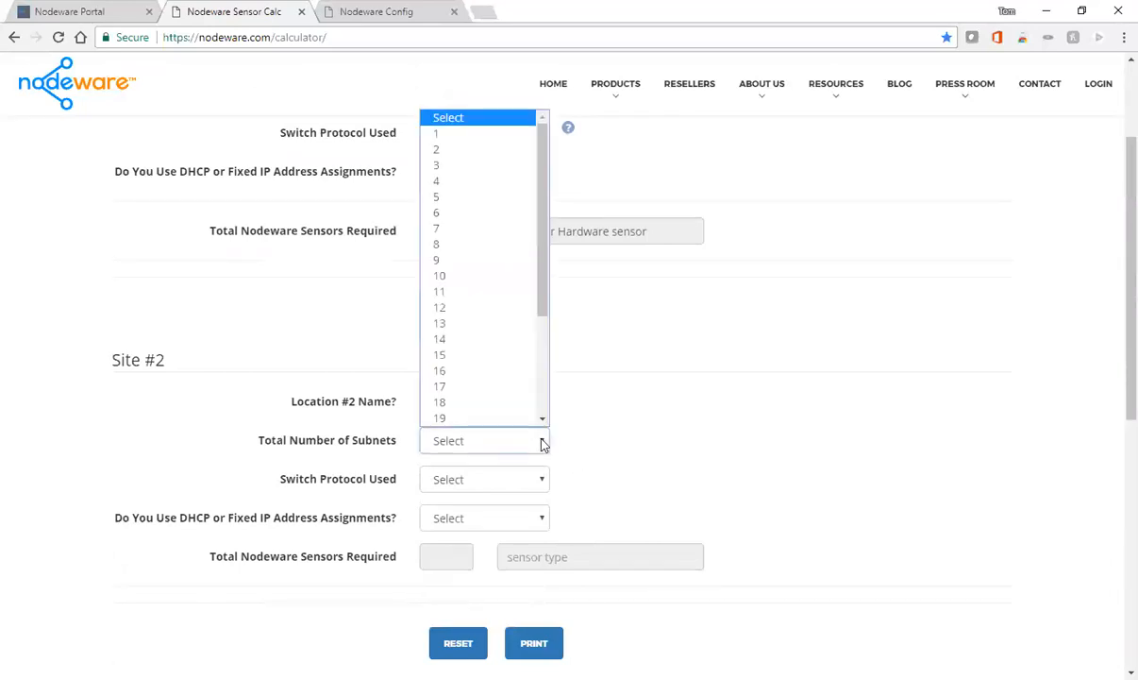
click(445, 165)
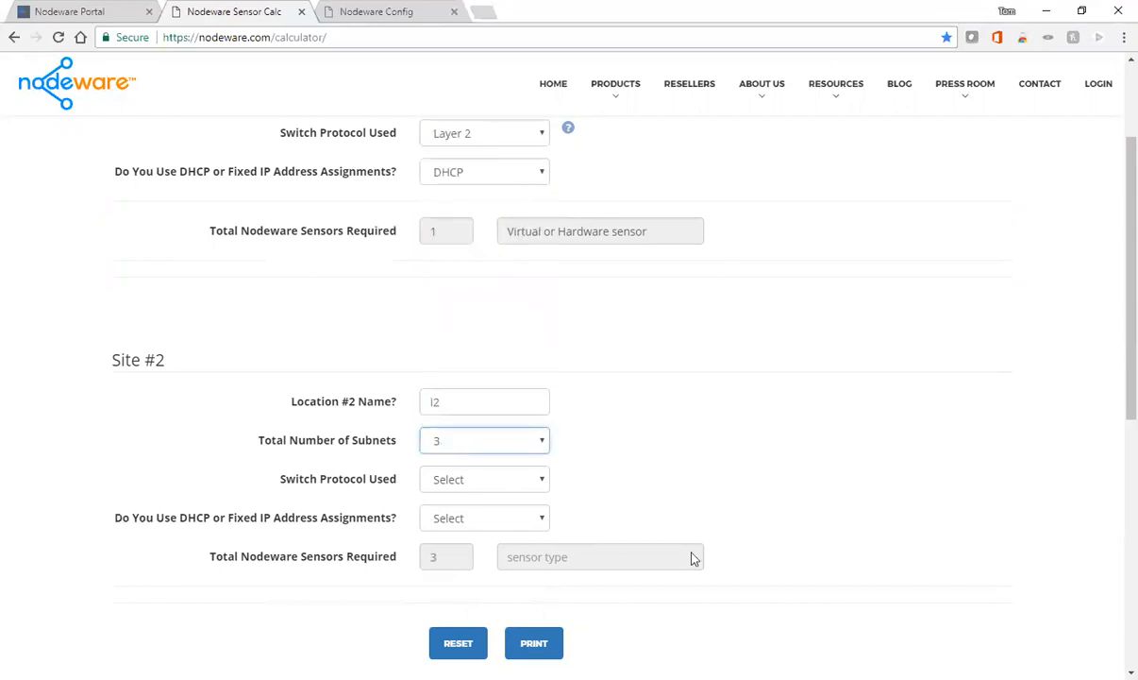
click(544, 481)
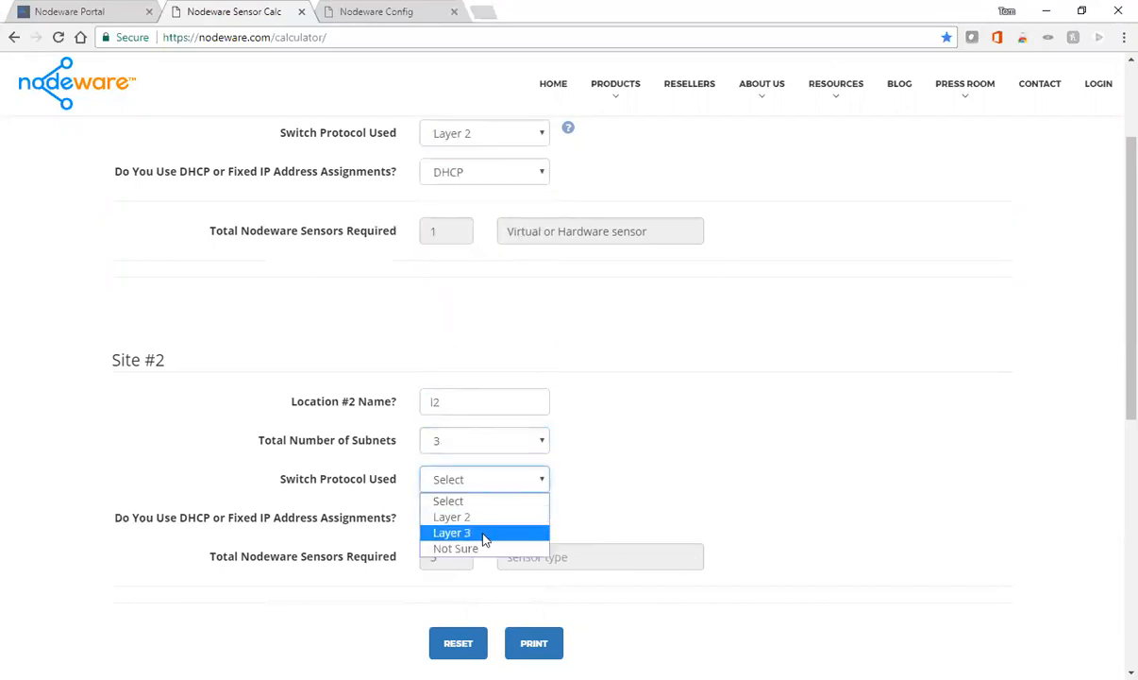
click(520, 532)
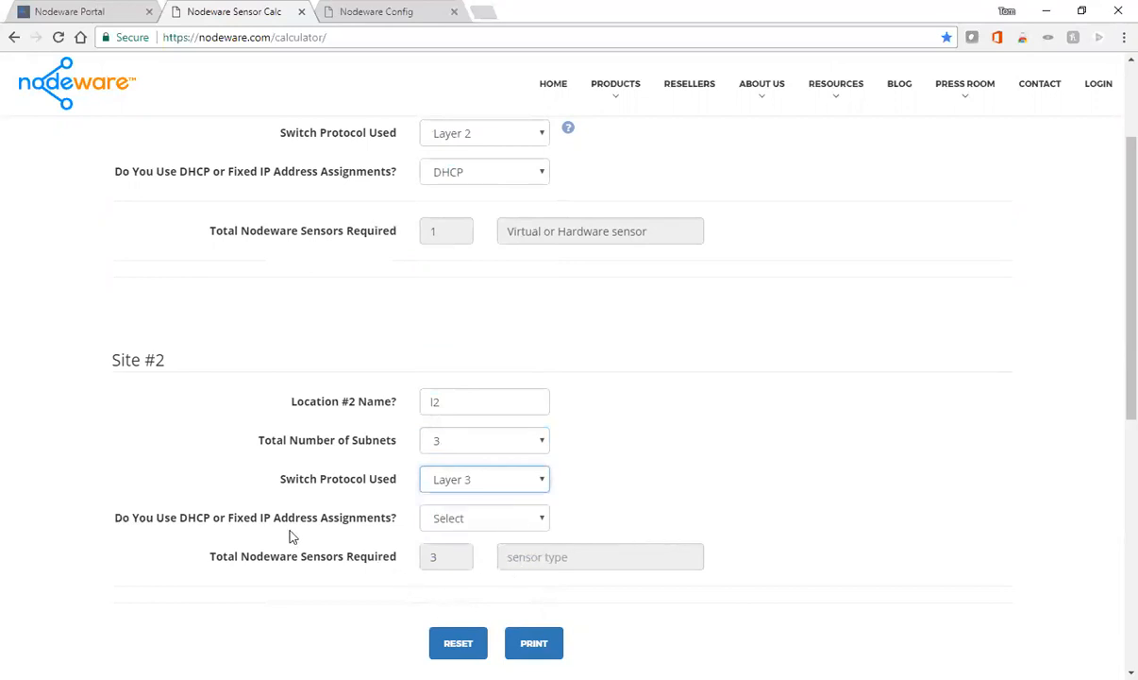
click(525, 520)
click(450, 559)
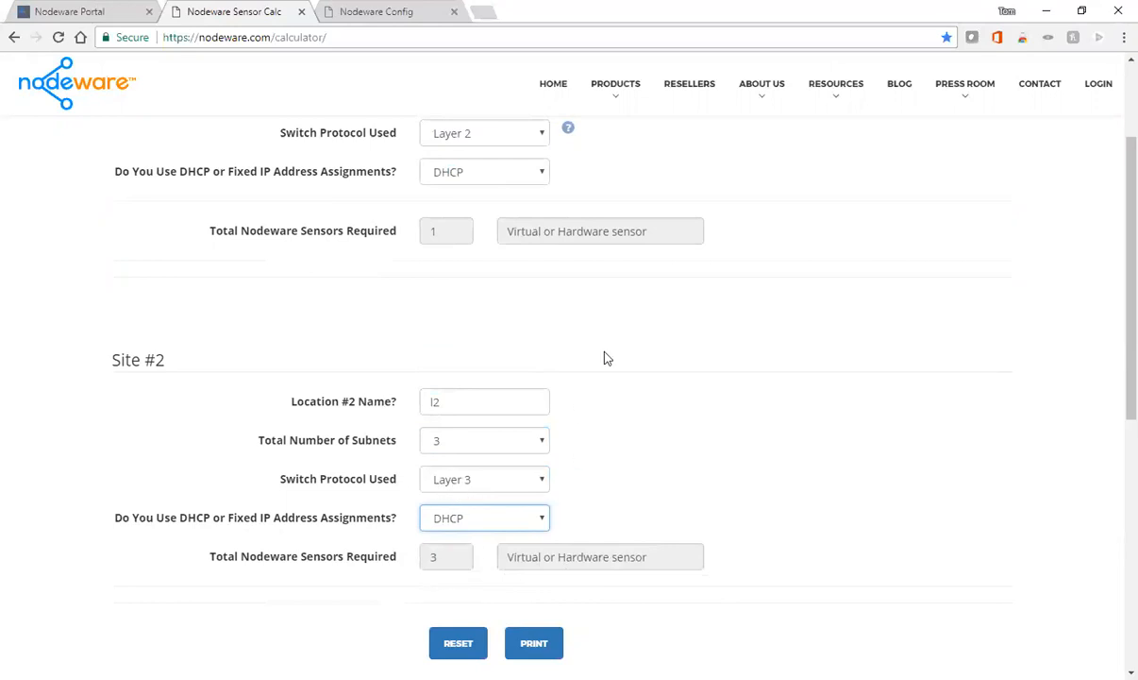
scroll(457, 446, up, 2)
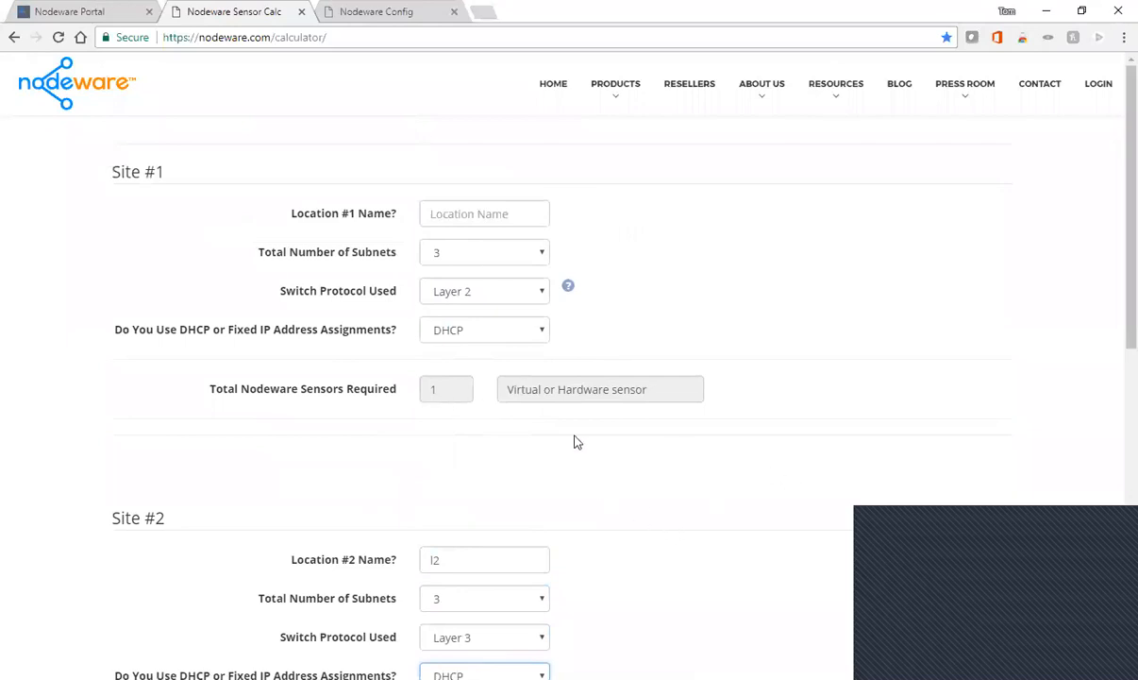
- Return to Nodeware Portal and open Shop Our Products from Inventory
click(76, 16)
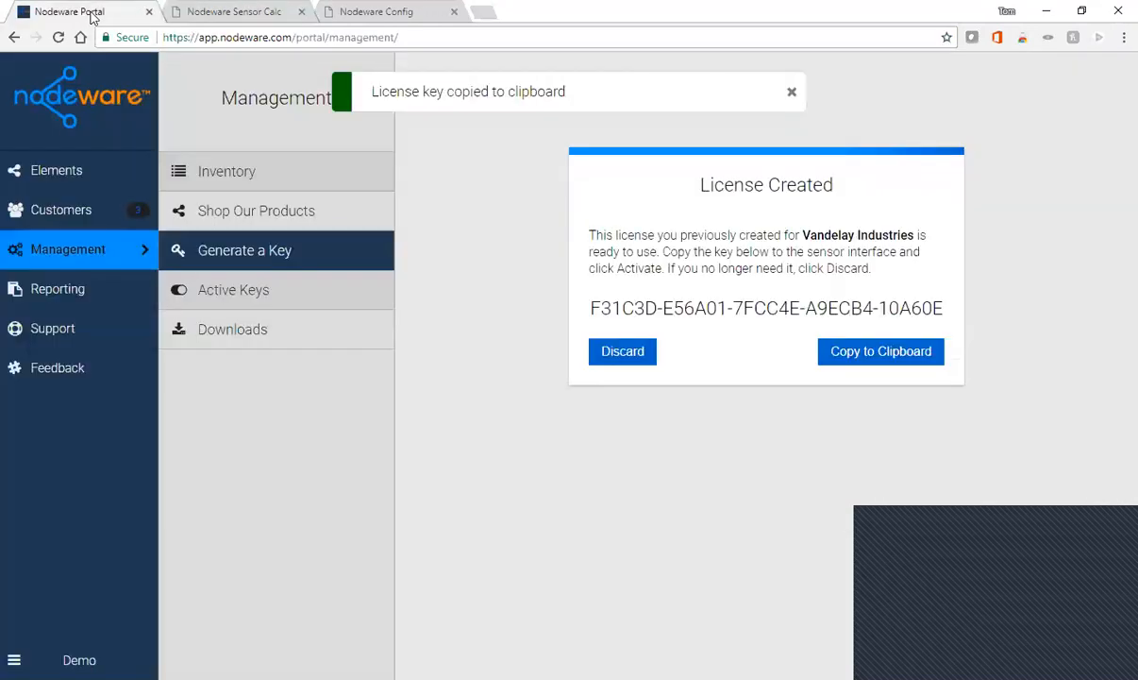
click(253, 172)
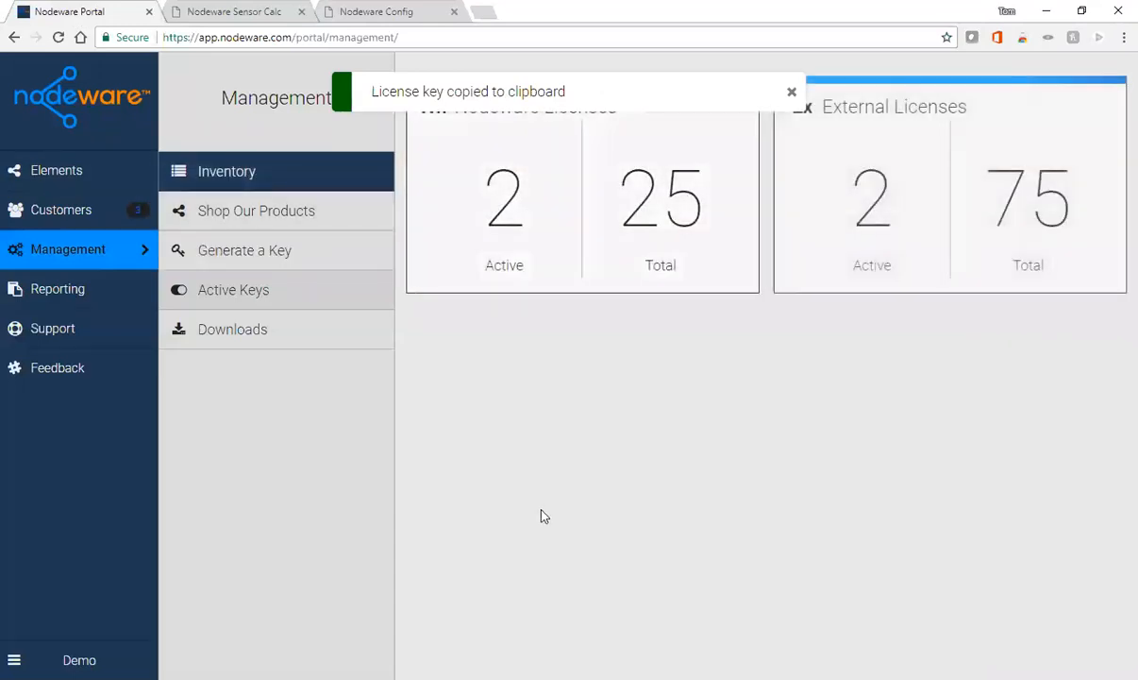
click(243, 216)
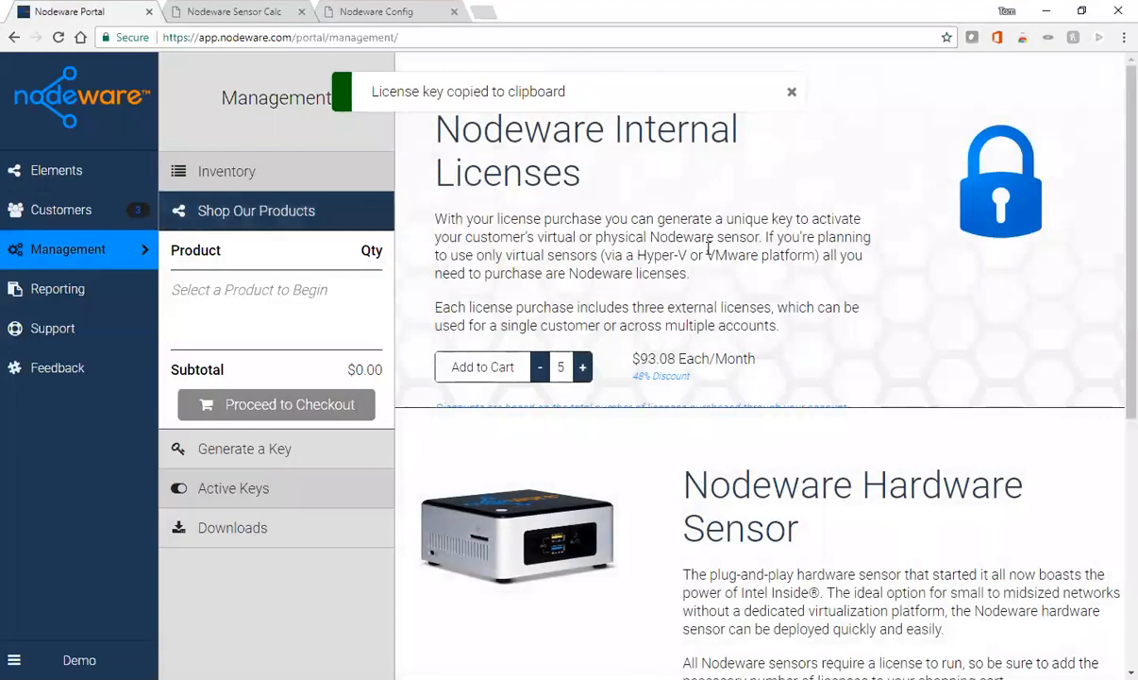
- Set internal licences to 4 and the hardware sensor to 1, then open sensor Downloads
click(542, 371)
scroll(819, 349, down, 1)
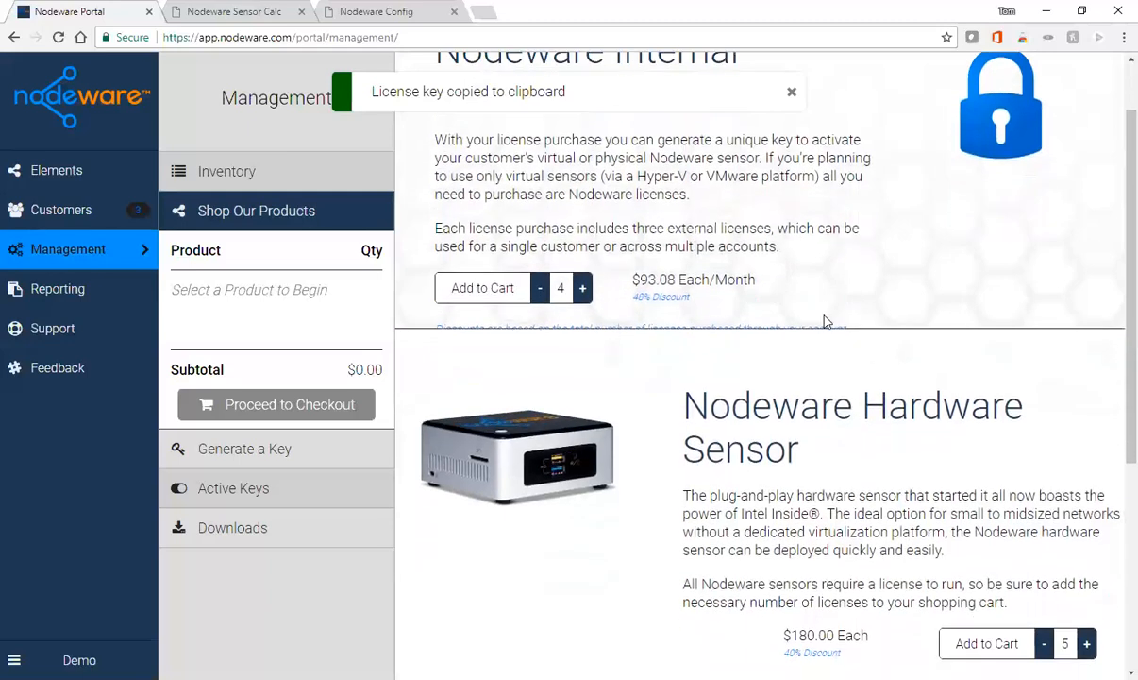
scroll(684, 397, down, 1)
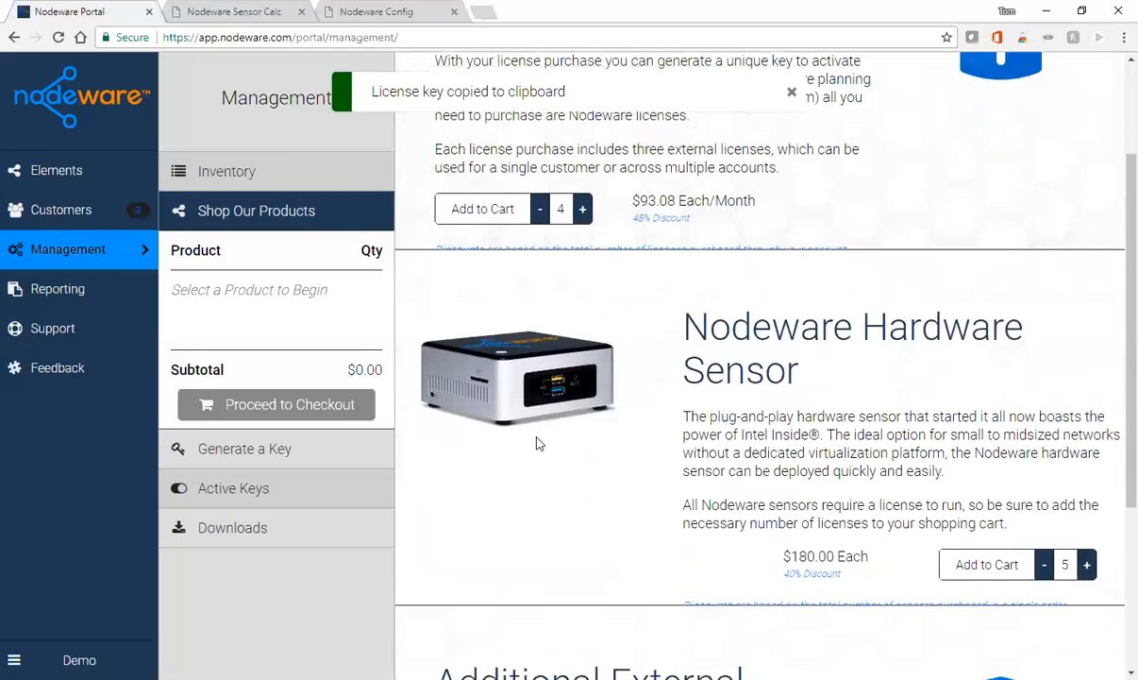
click(1043, 564)
click(1043, 565)
click(1043, 564)
click(1043, 564)
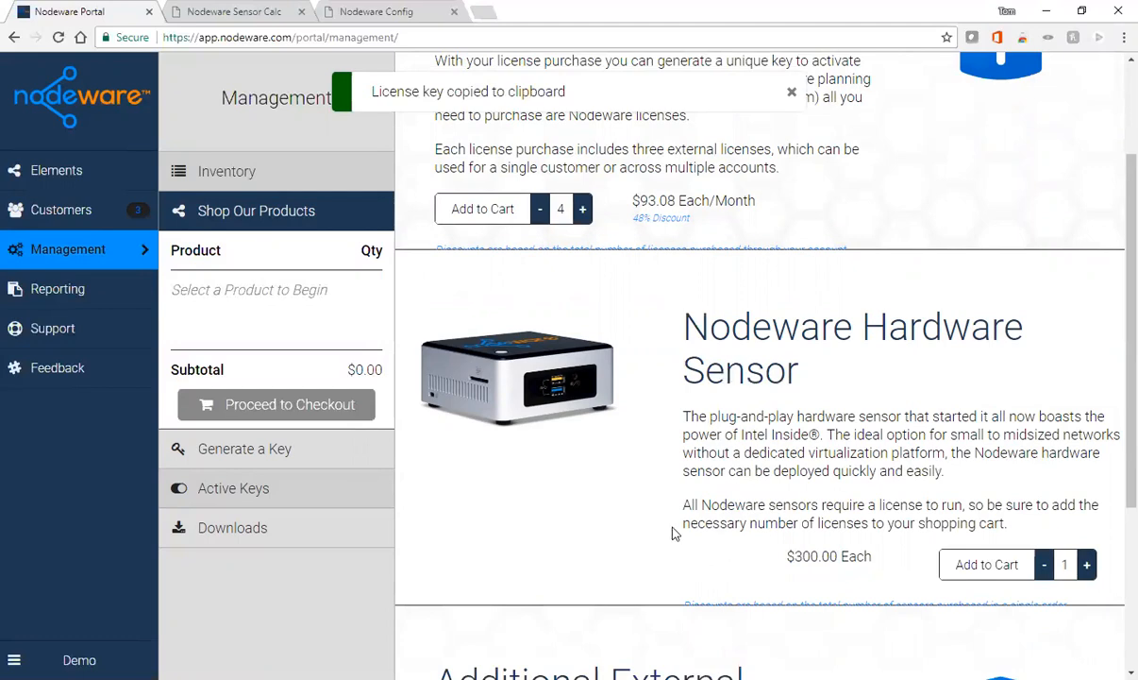
scroll(686, 529, up, 2)
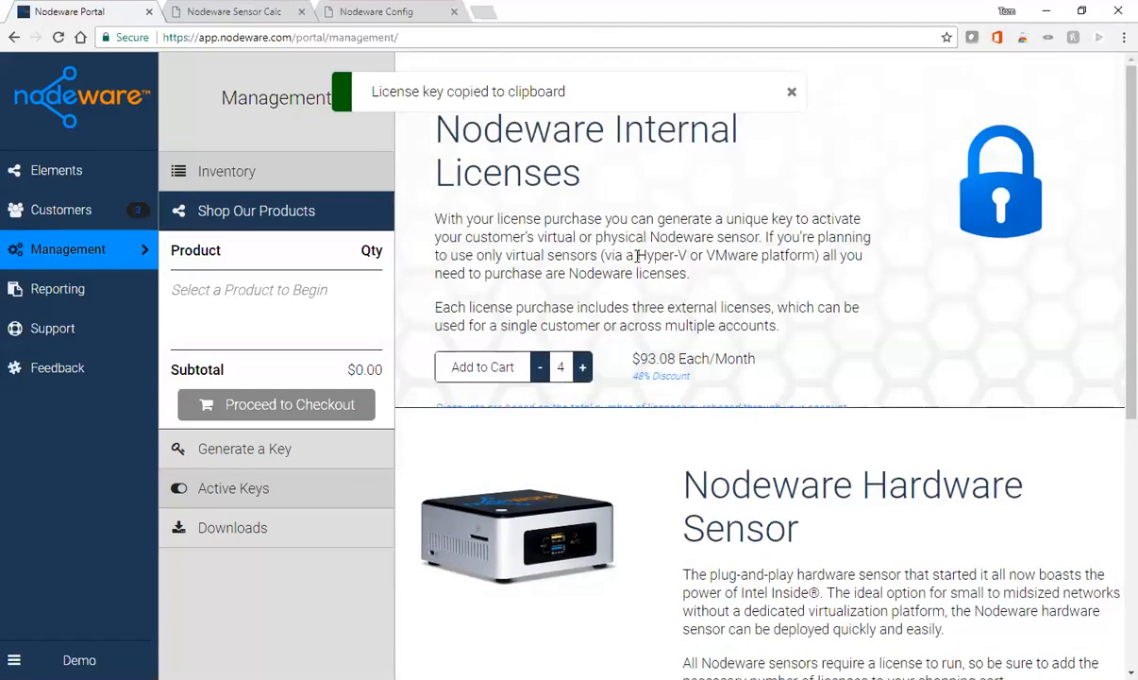
scroll(887, 415, down, 1)
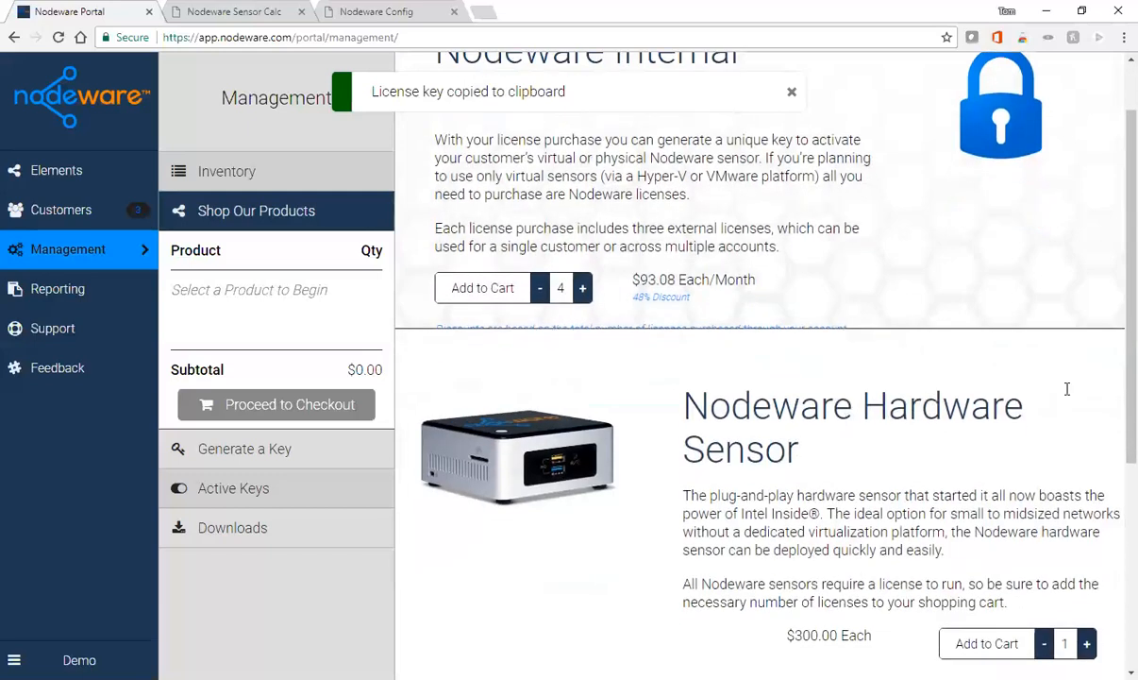
scroll(1023, 412, down, 1)
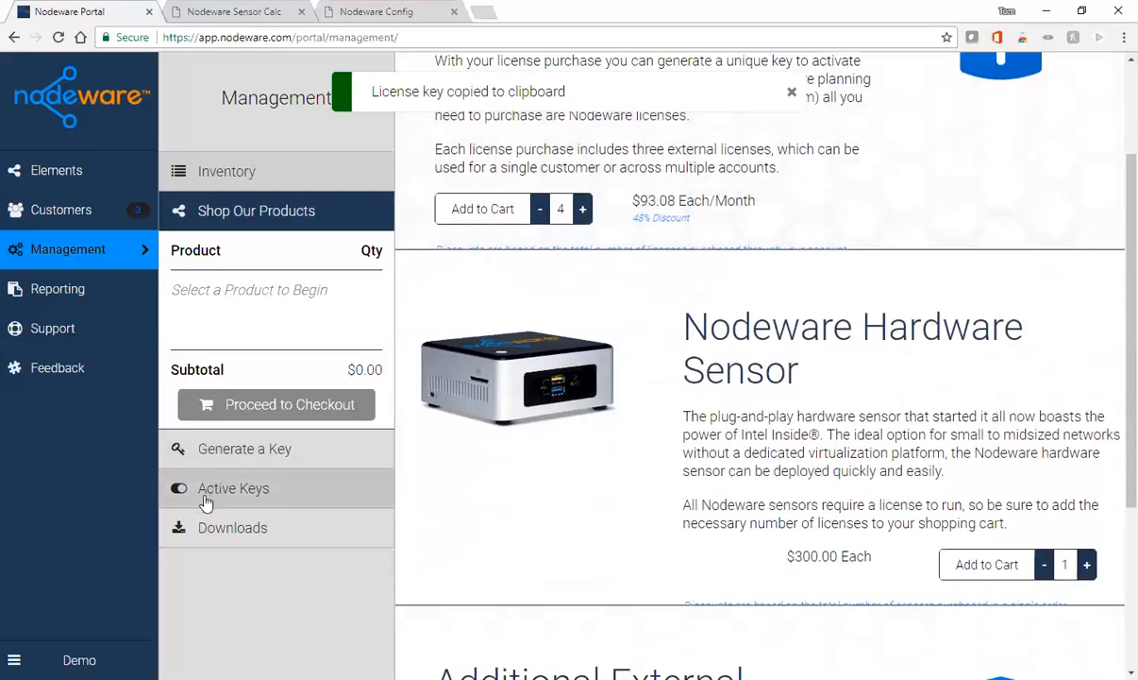
click(209, 530)
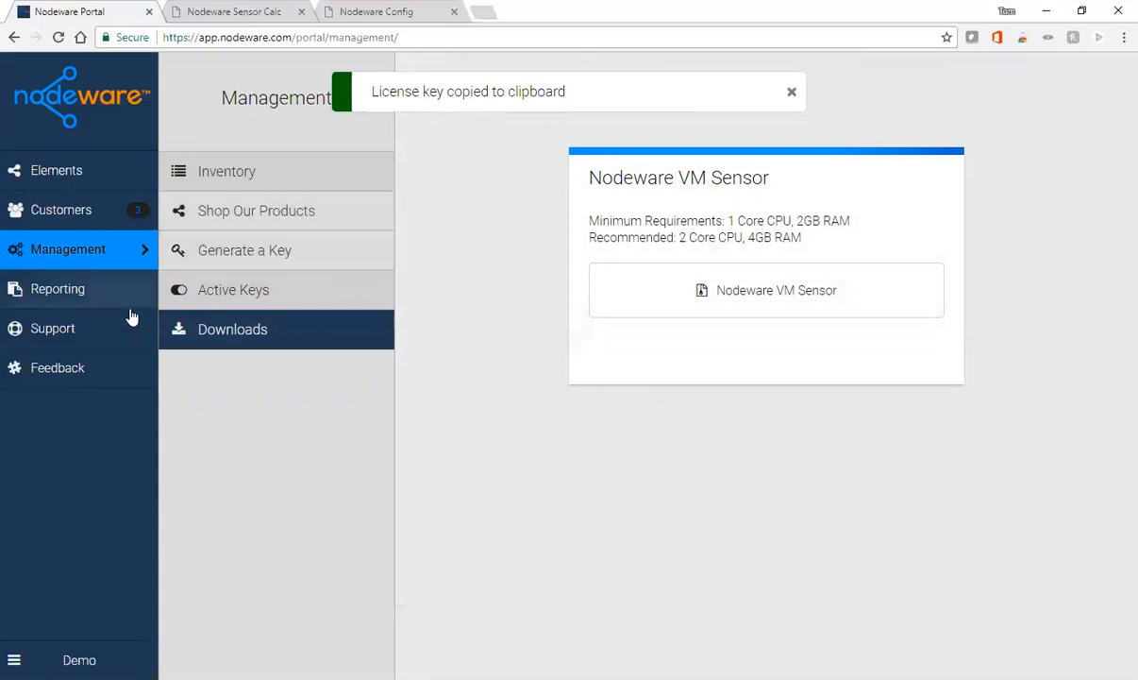
- Close the 'License key copied' notice and open the Reporting section
click(792, 91)
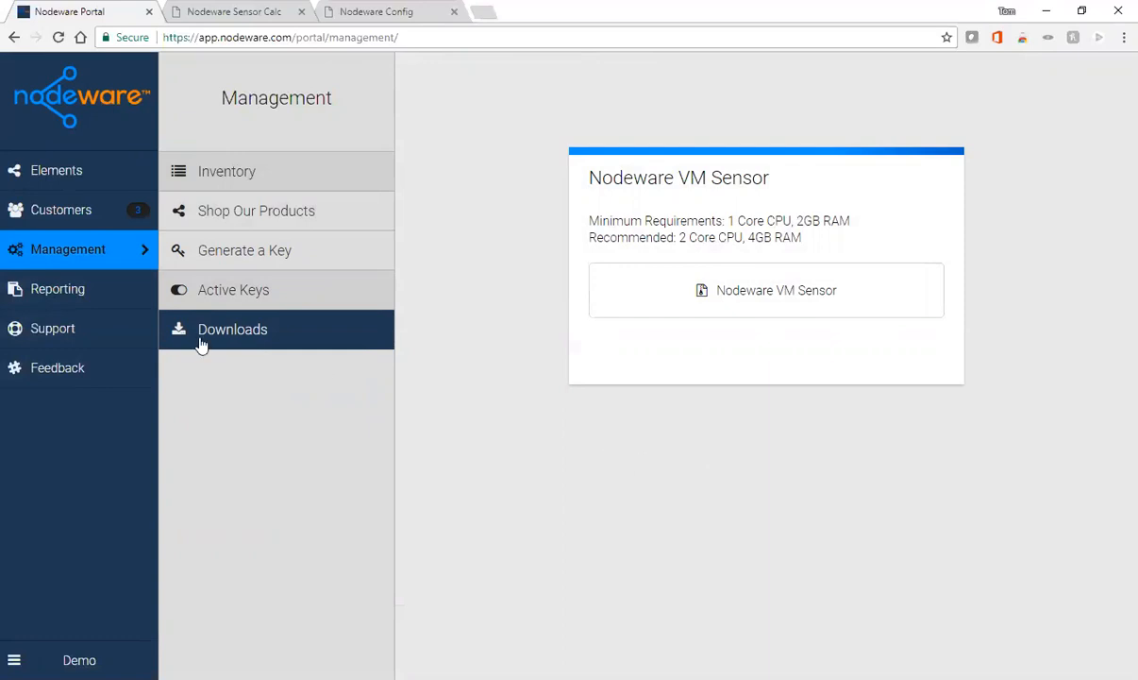
click(75, 296)
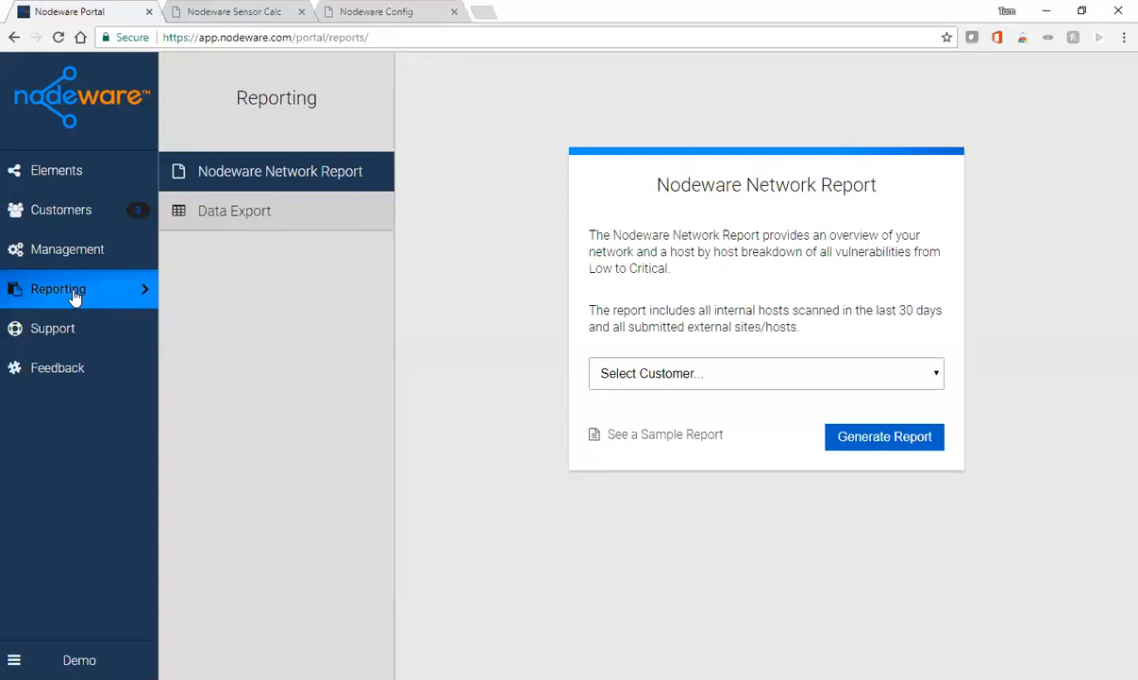
- Select Dunder Mifflin as the report customer and open the sample Network Report
click(938, 377)
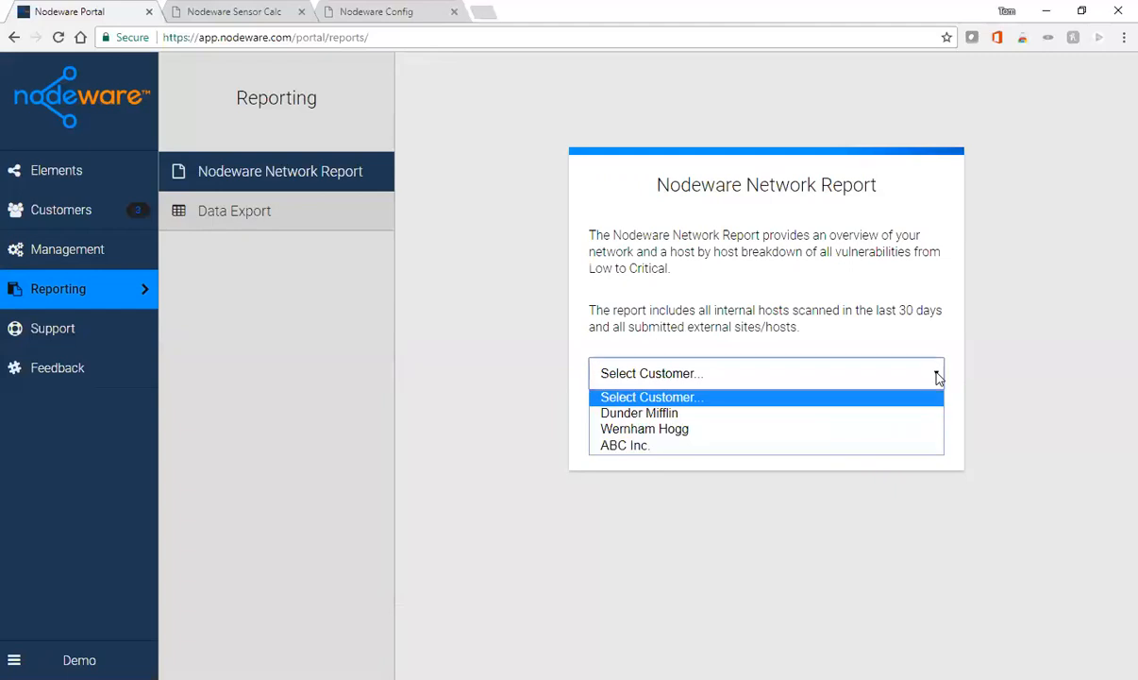
click(779, 415)
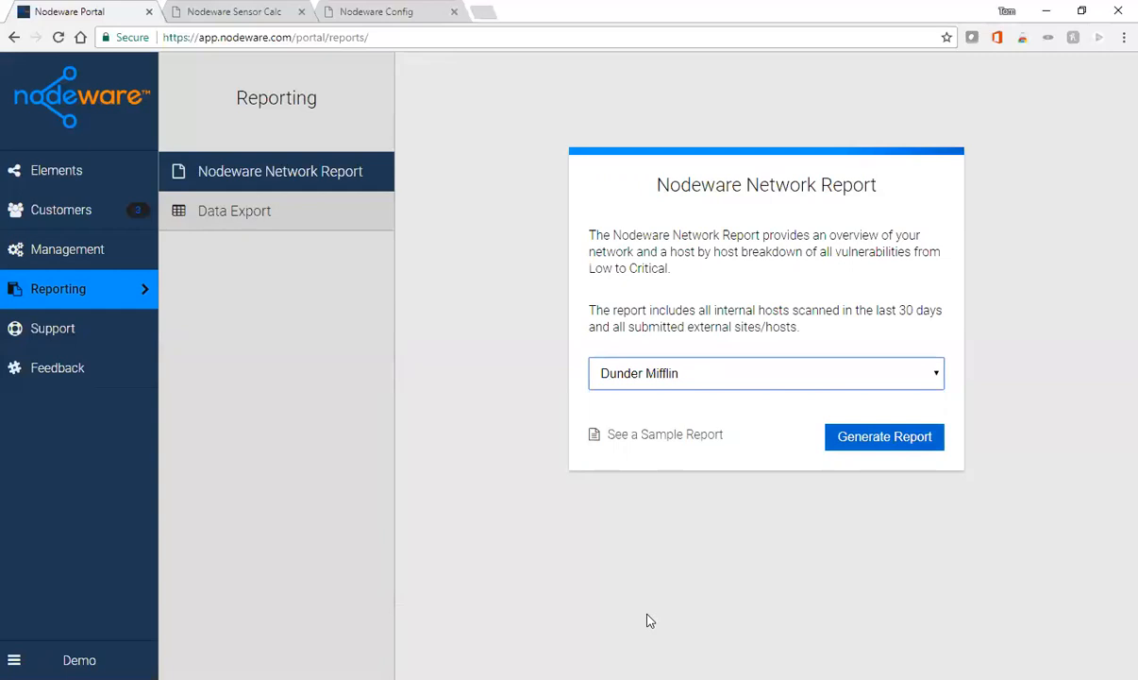
click(665, 436)
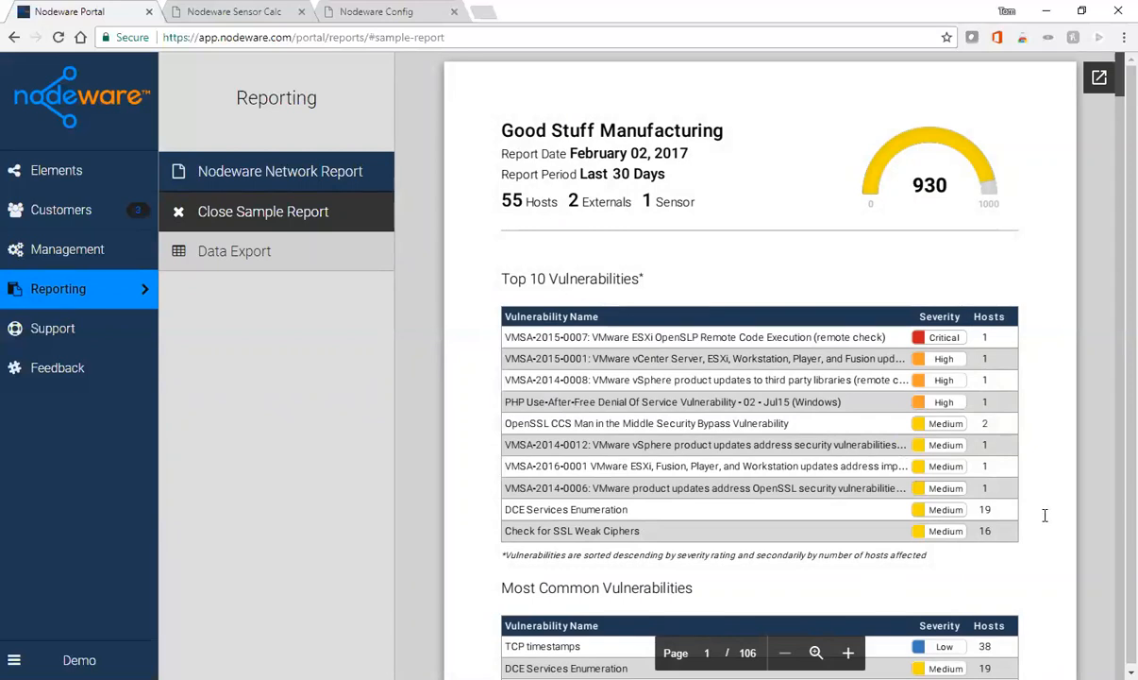
scroll(1038, 518, down, 1)
scroll(1045, 511, down, 3)
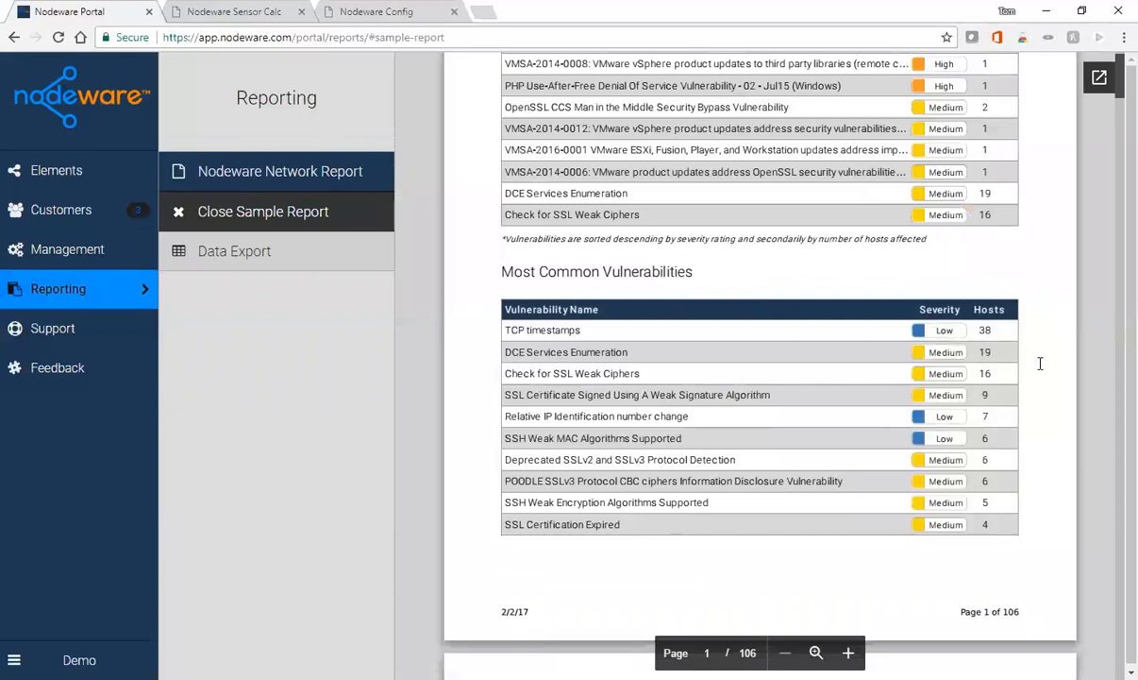
scroll(1031, 370, down, 4)
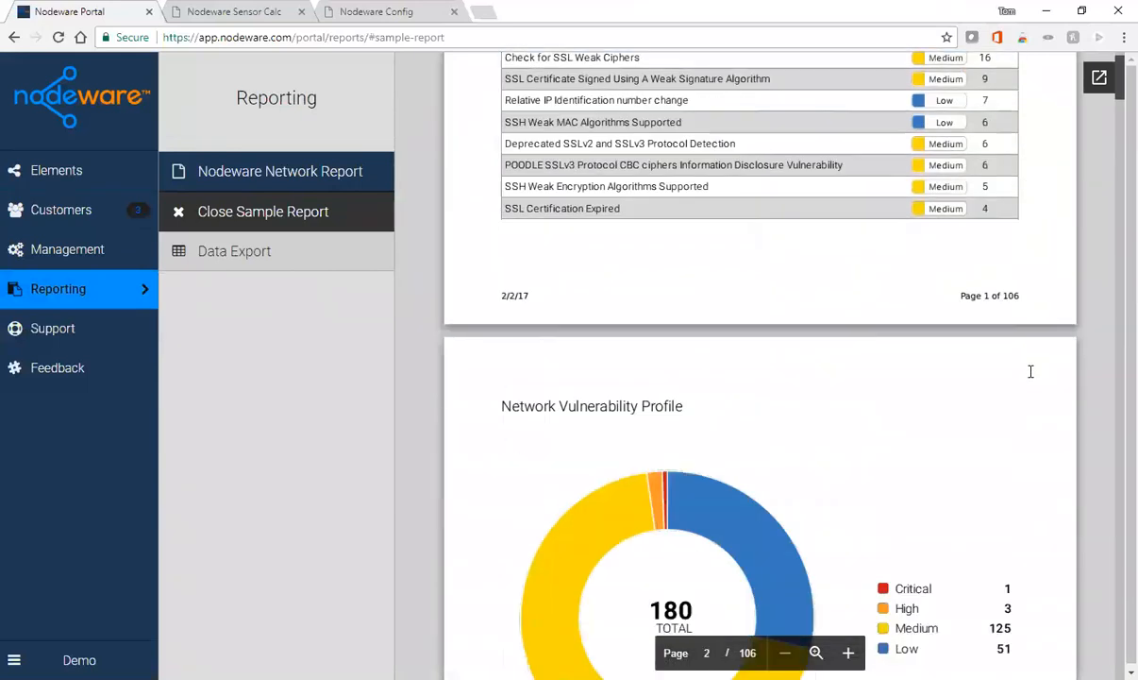
scroll(1031, 371, down, 3)
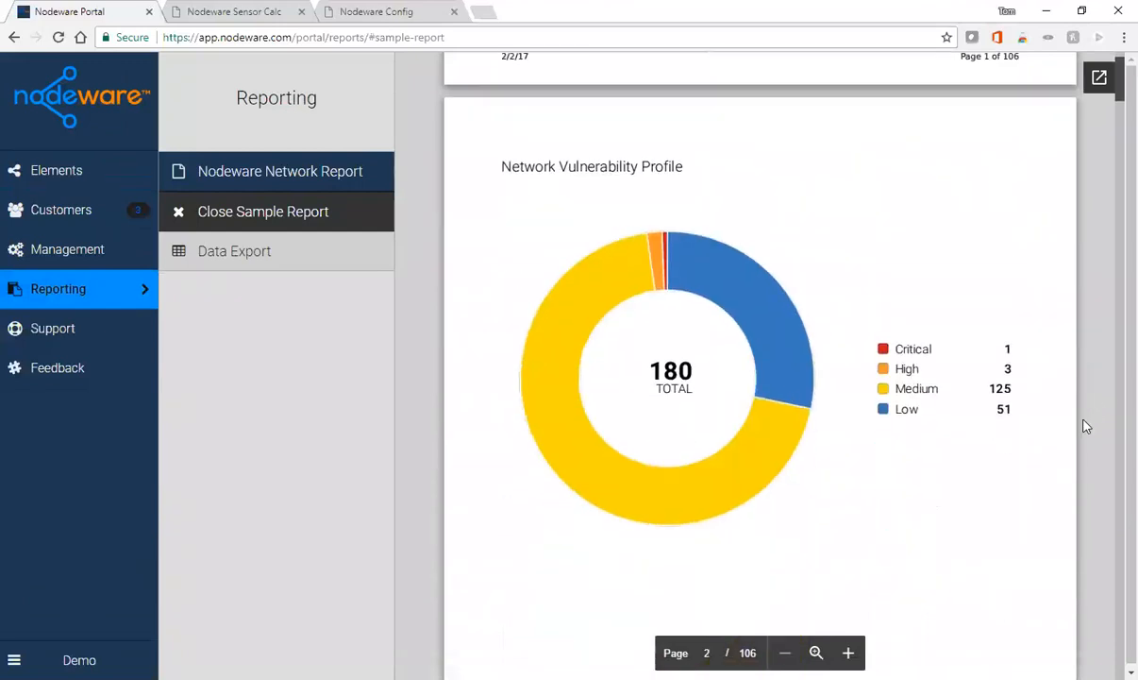
scroll(1086, 427, down, 9)
scroll(1095, 415, down, 2)
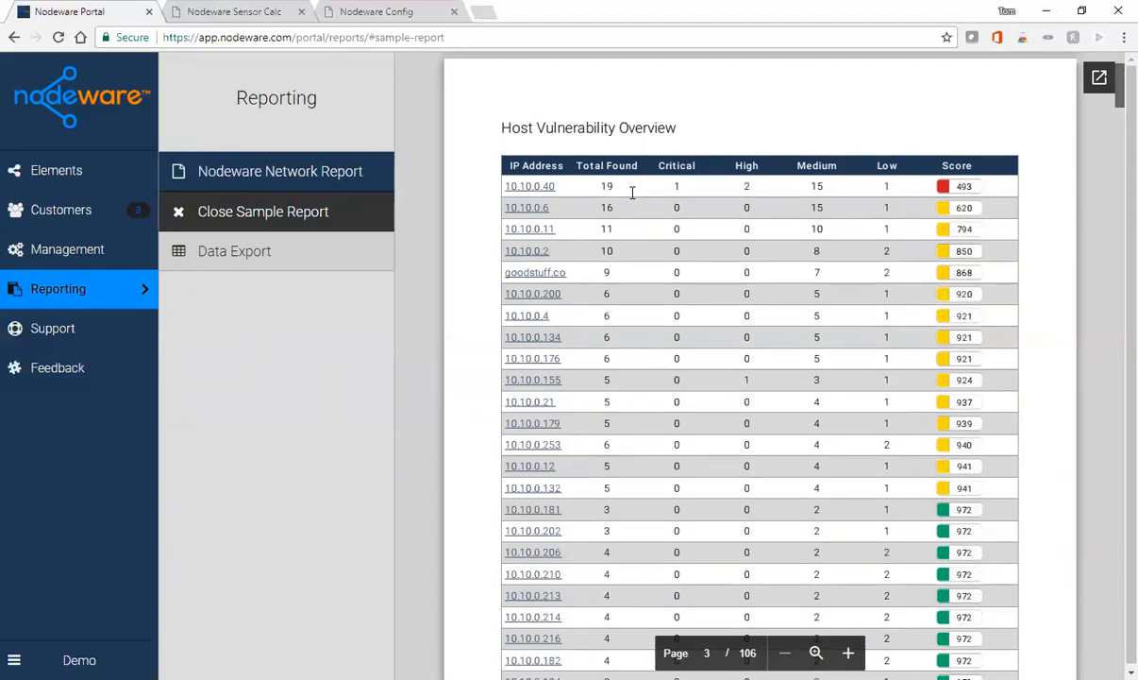
scroll(1038, 293, down, 10)
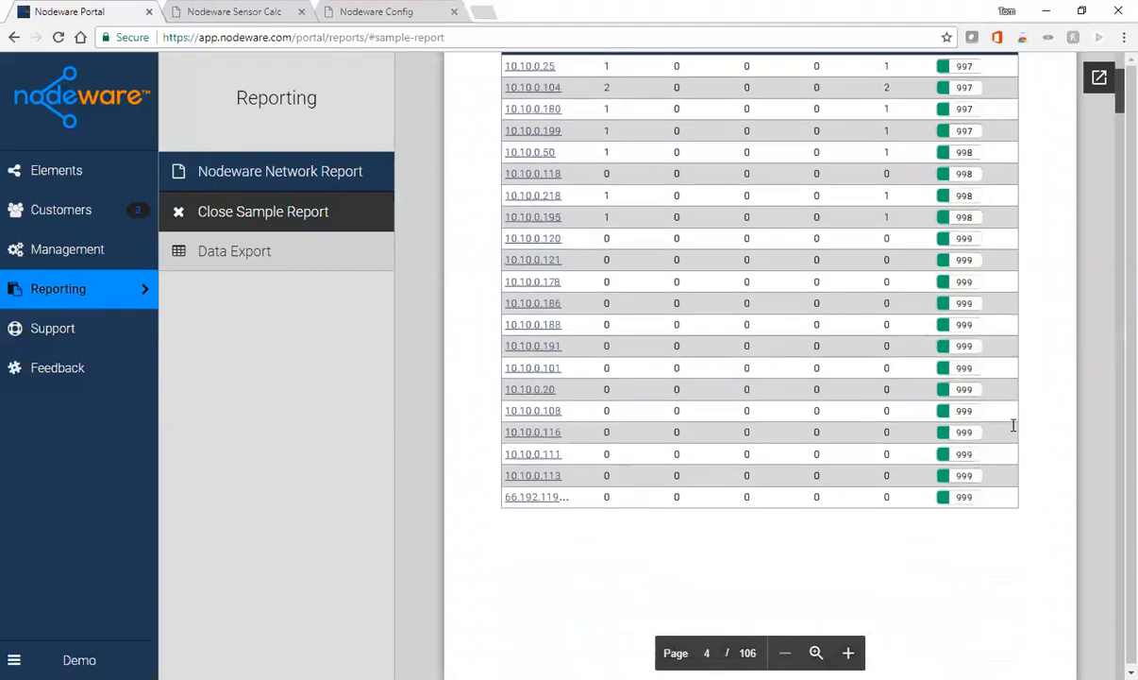
scroll(1006, 451, down, 12)
scroll(1006, 451, down, 10)
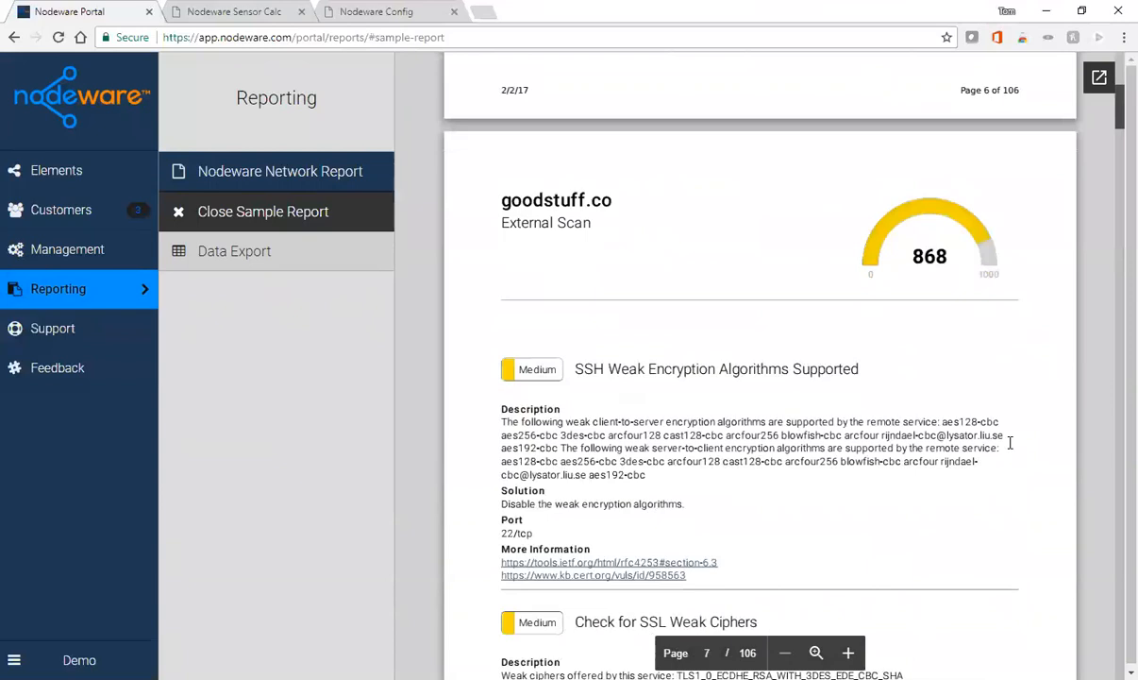
scroll(1010, 441, down, 2)
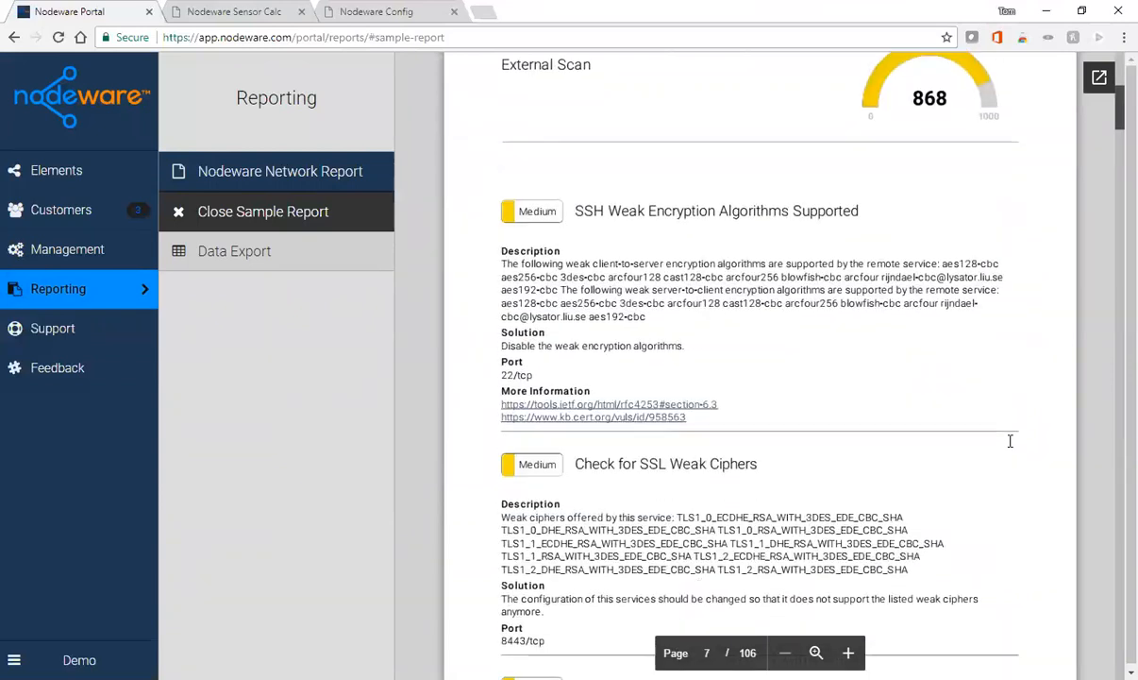
scroll(1010, 440, down, 1)
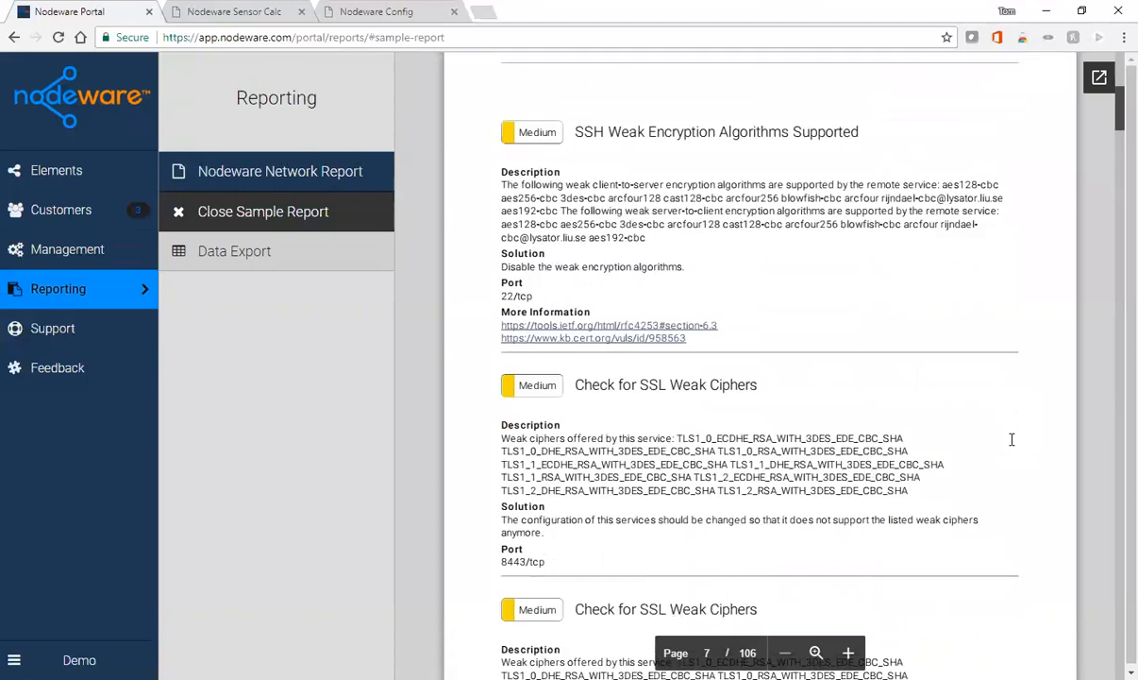
drag(1116, 118, 1116, 51)
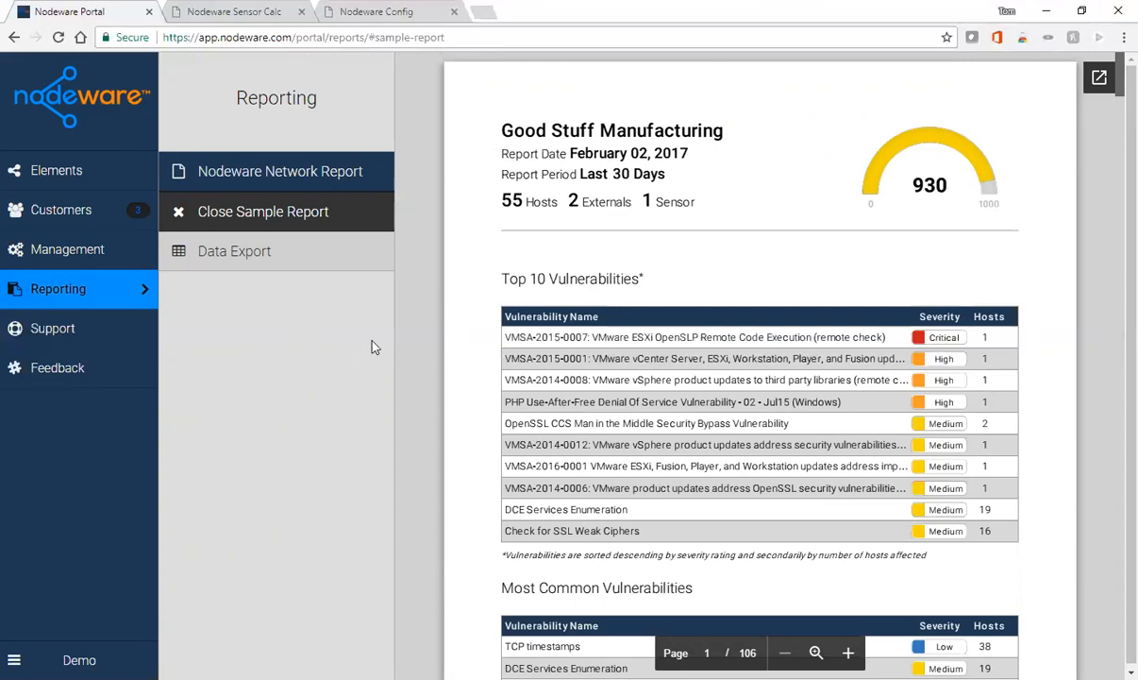
- Open the Data Export form, then go to the Support documentation
click(233, 254)
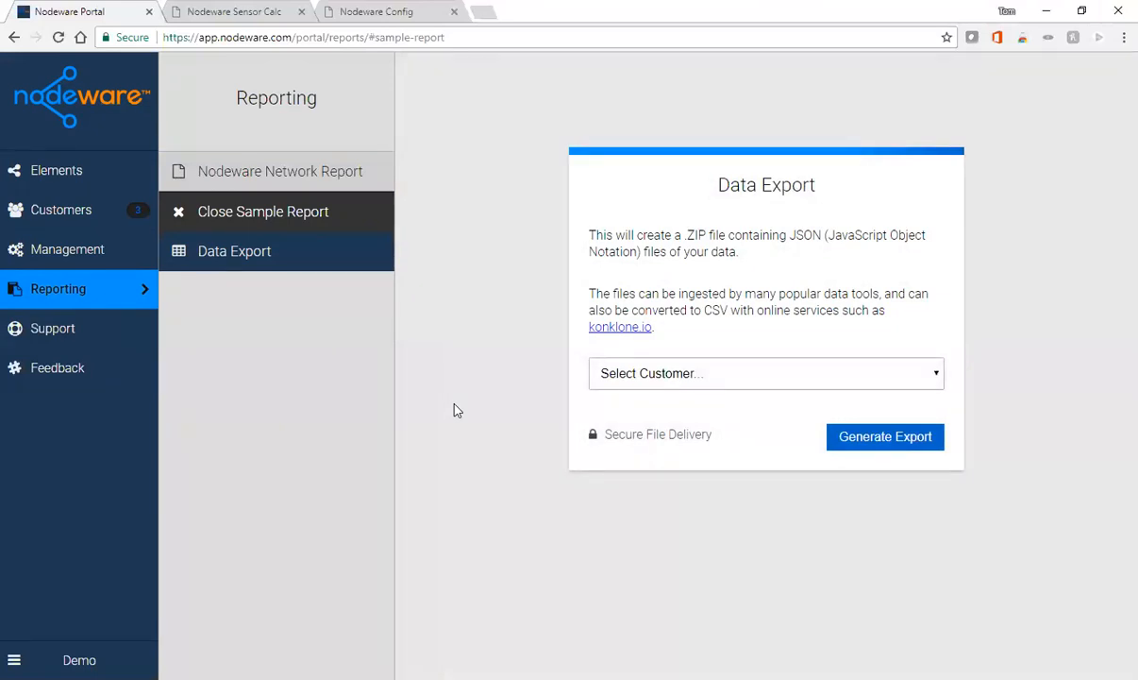
click(63, 338)
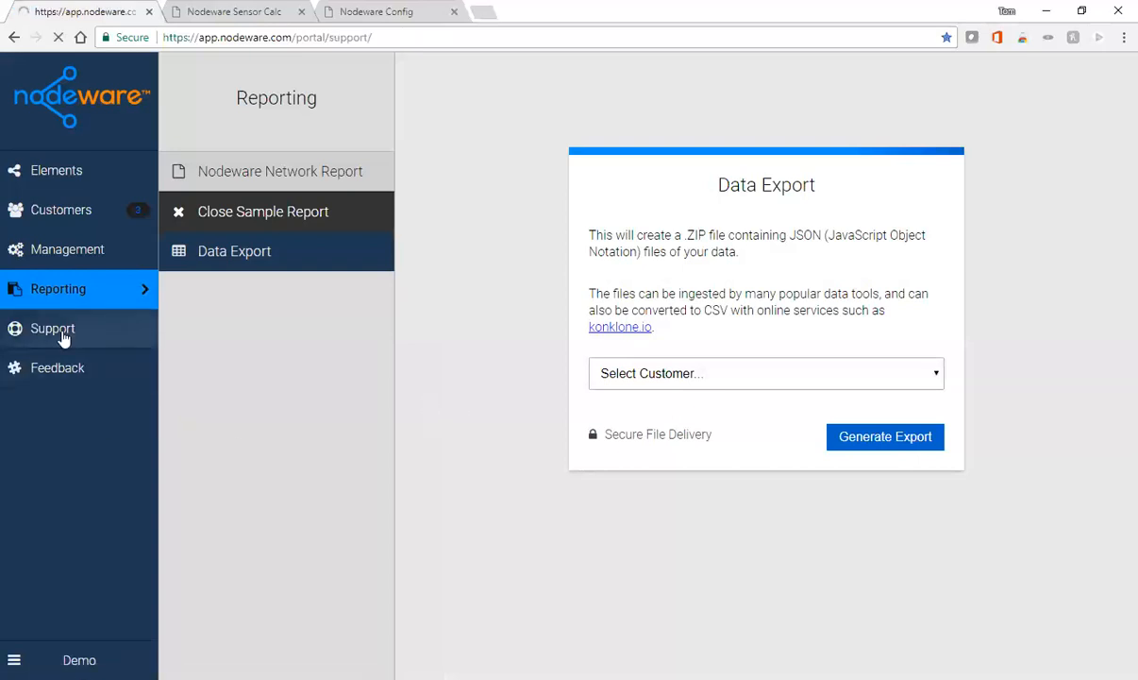
- Expand INSTALLATION and read the VMware installation guide before opening Feedback
scroll(722, 451, down, 1)
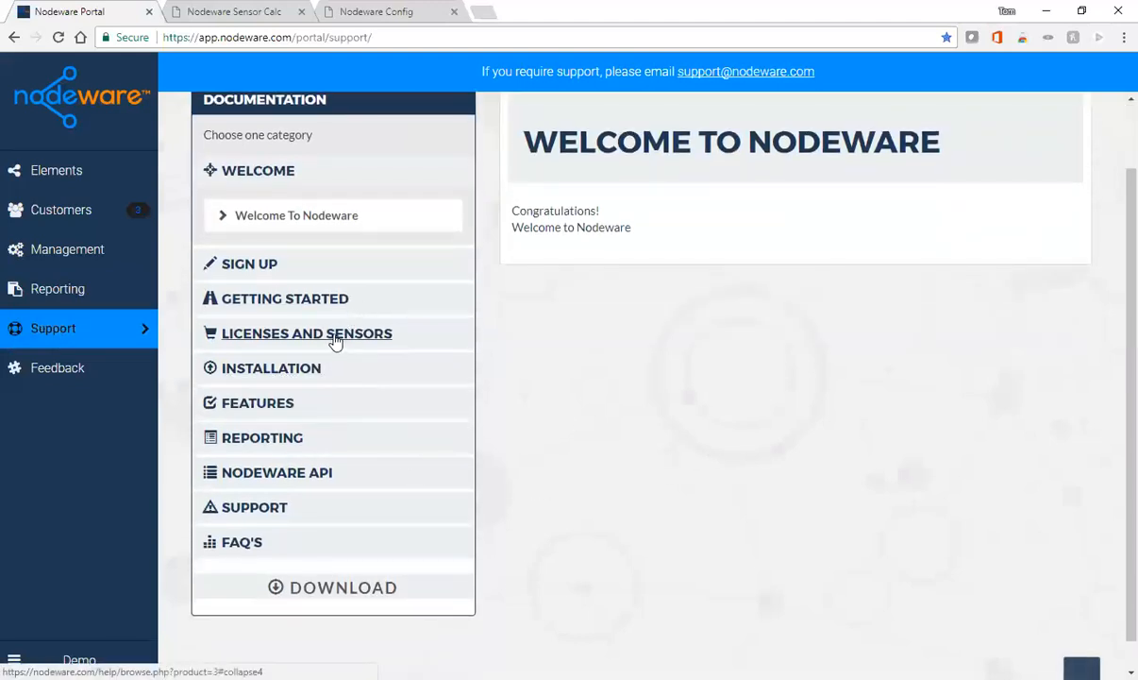
click(273, 376)
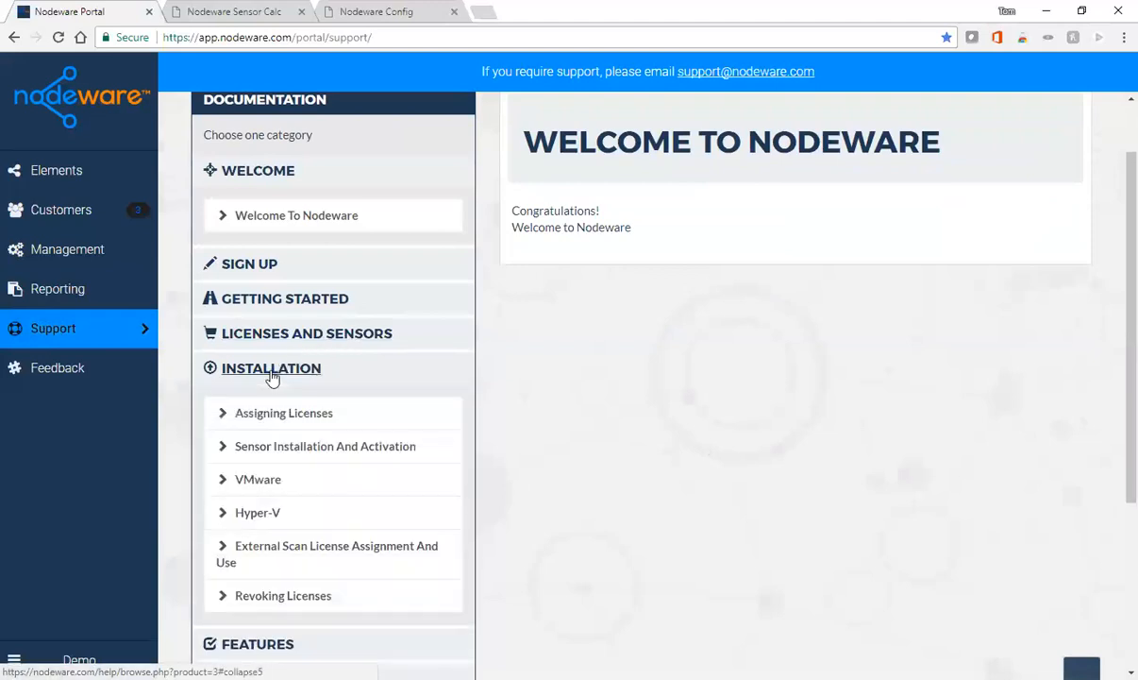
click(257, 481)
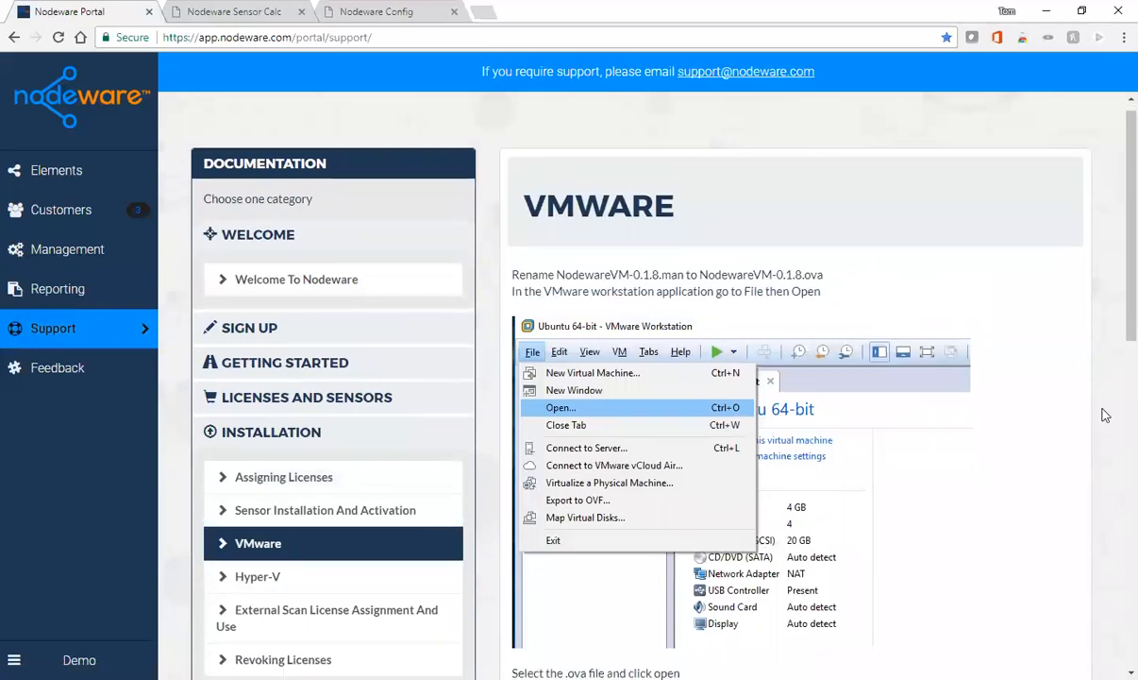
scroll(1105, 415, down, 4)
scroll(1110, 413, up, 2)
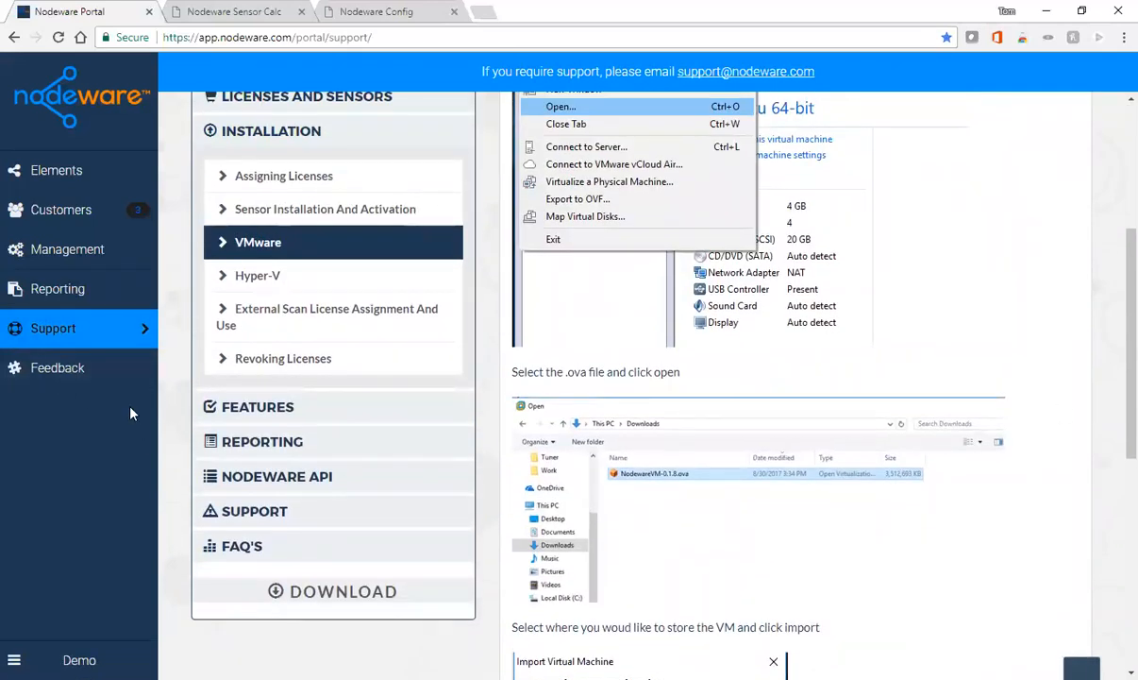
drag(1115, 358, 1113, 173)
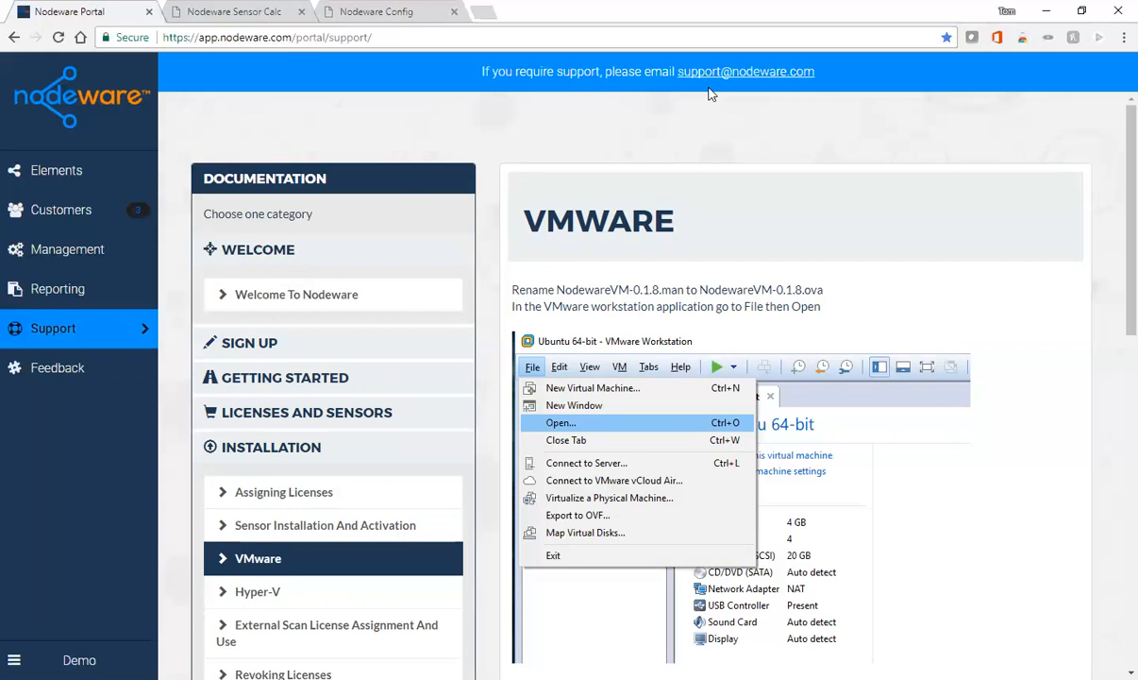
click(62, 376)
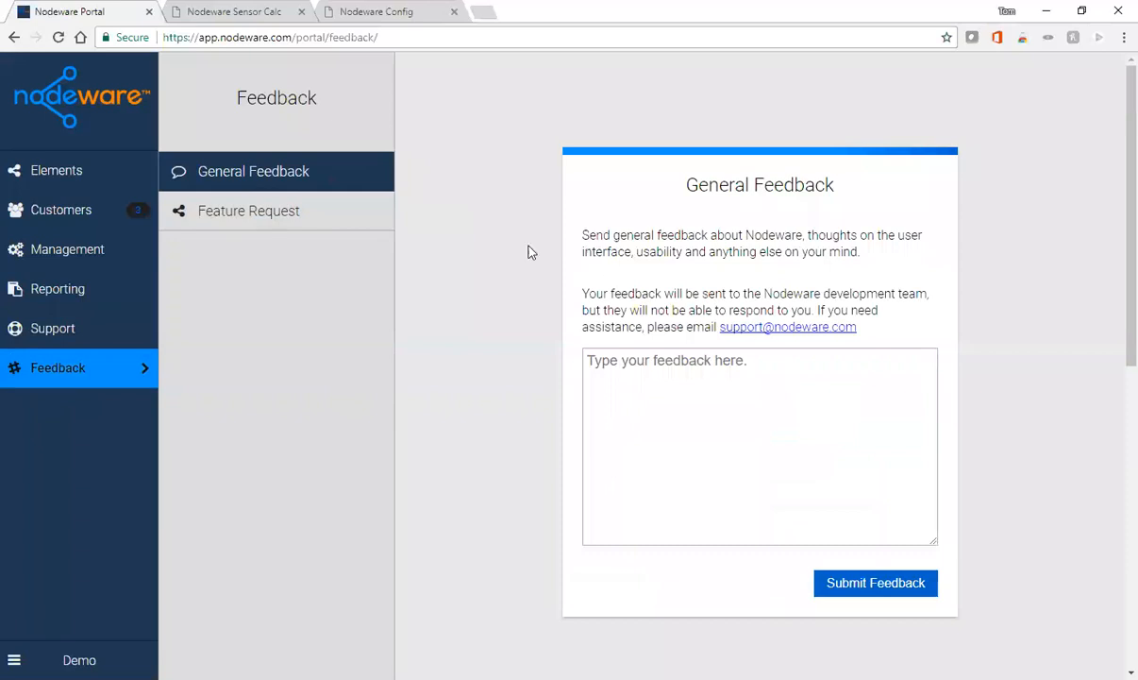
- View the Feature Request form, then return to Elements showing score 950, 3 customers, 218 devices
click(251, 221)
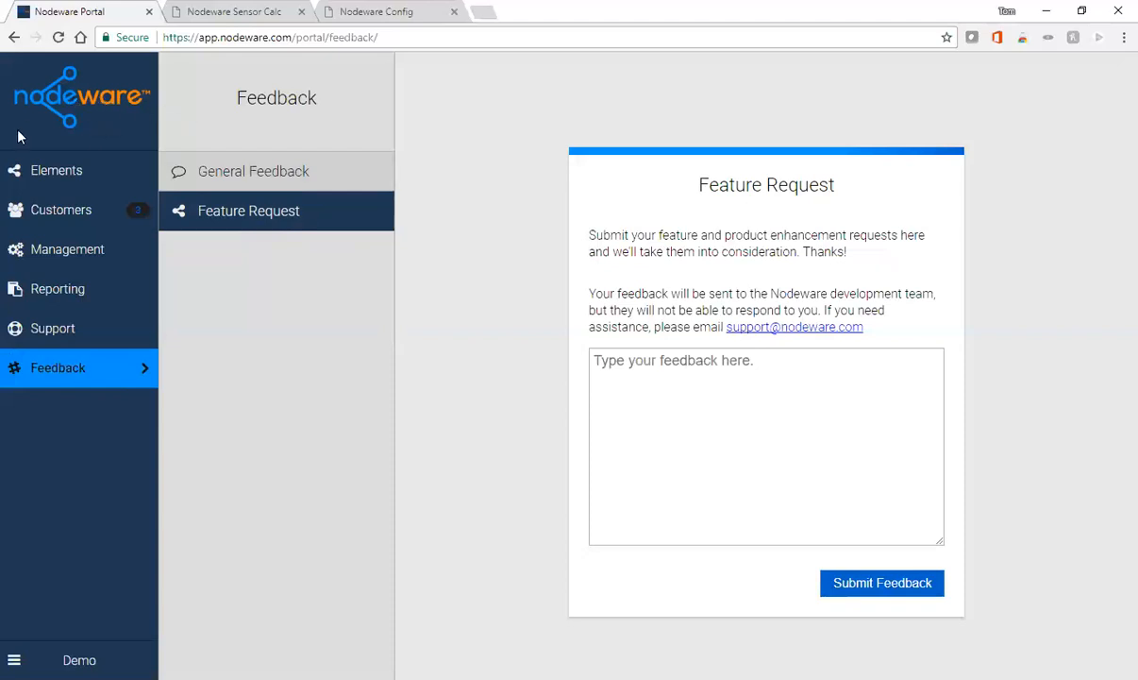
click(66, 178)
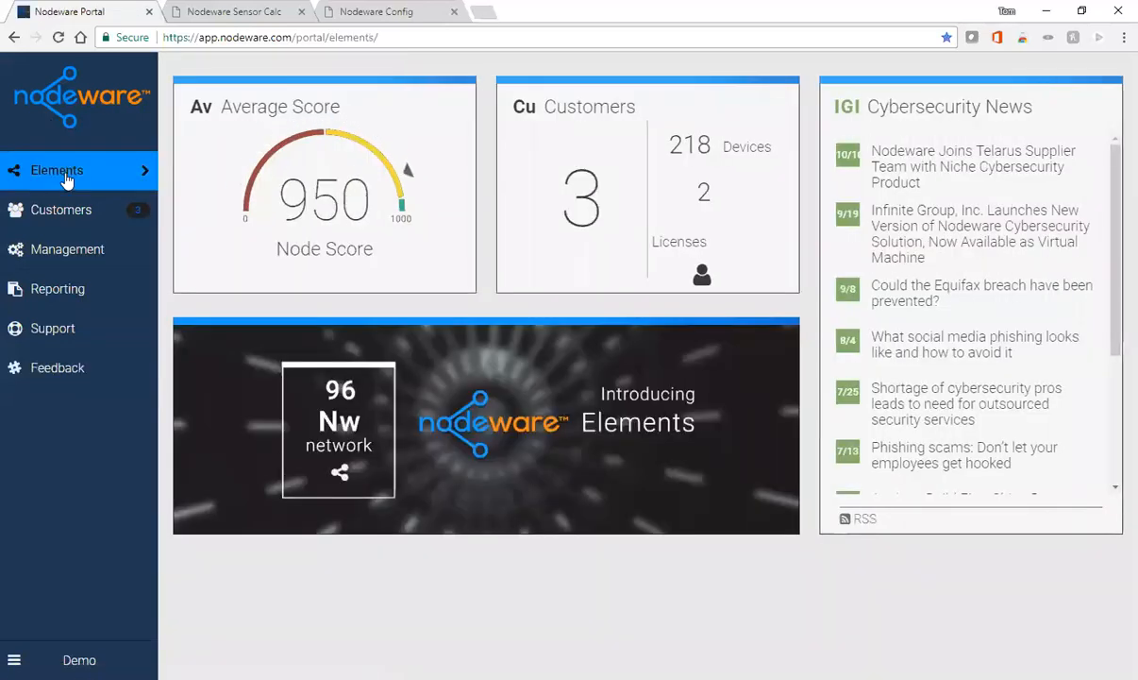
- Review the DCE/RPC vulnerability details on Dunder Mifflin's DNS Server device
click(65, 218)
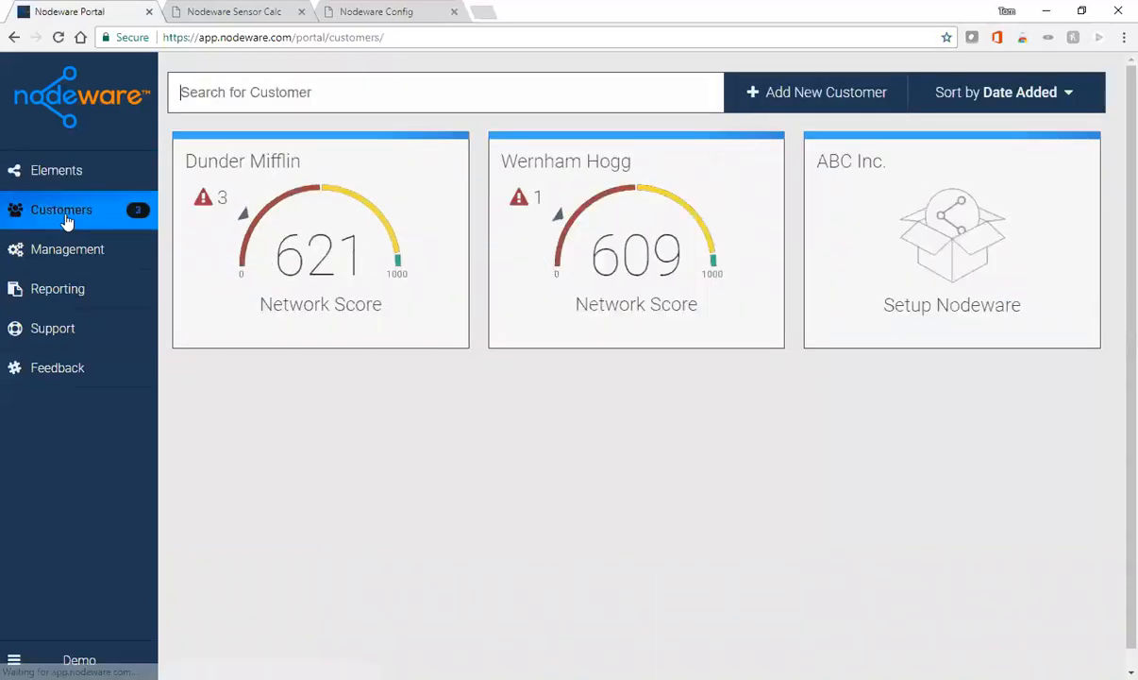
click(317, 253)
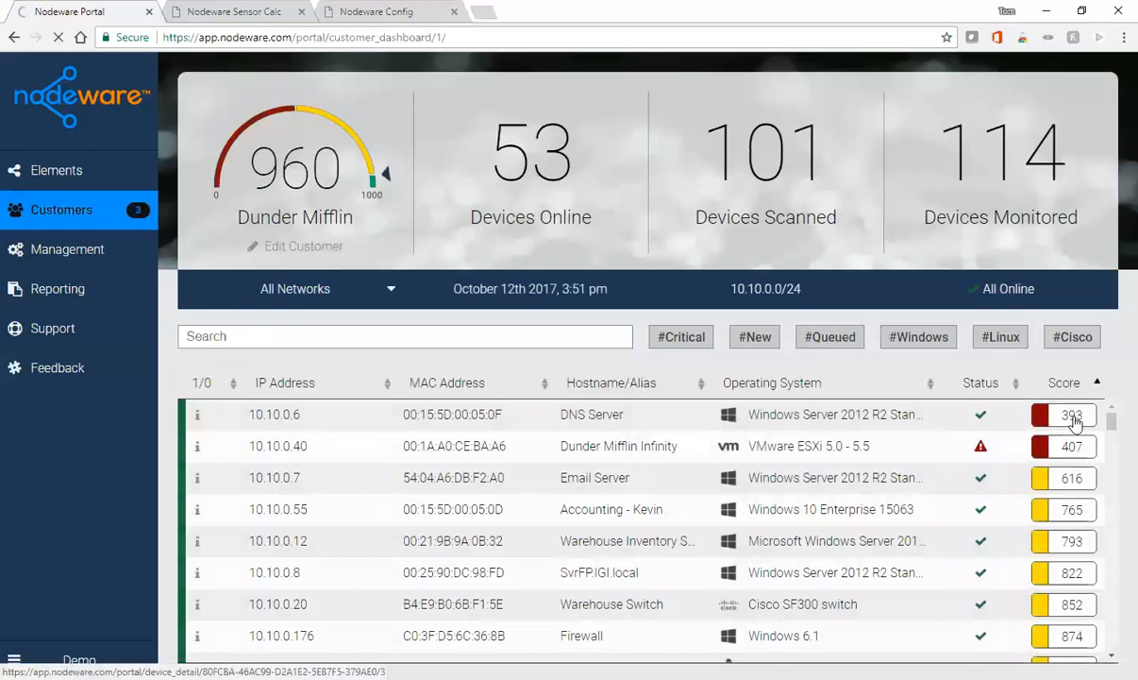
click(1074, 421)
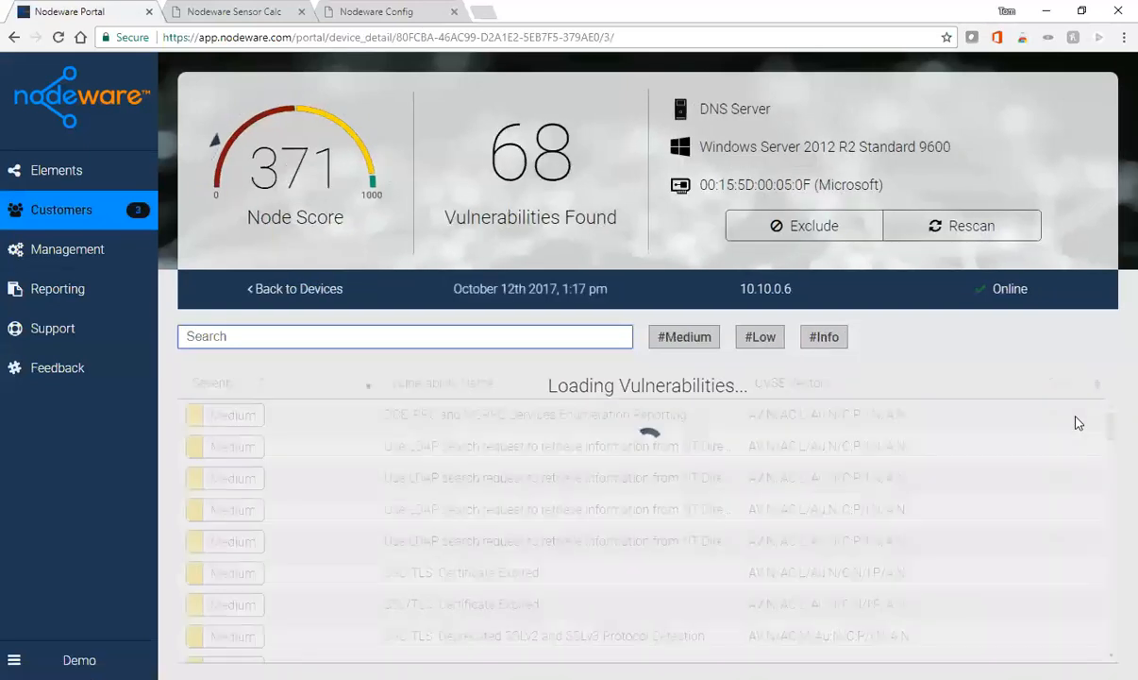
click(495, 415)
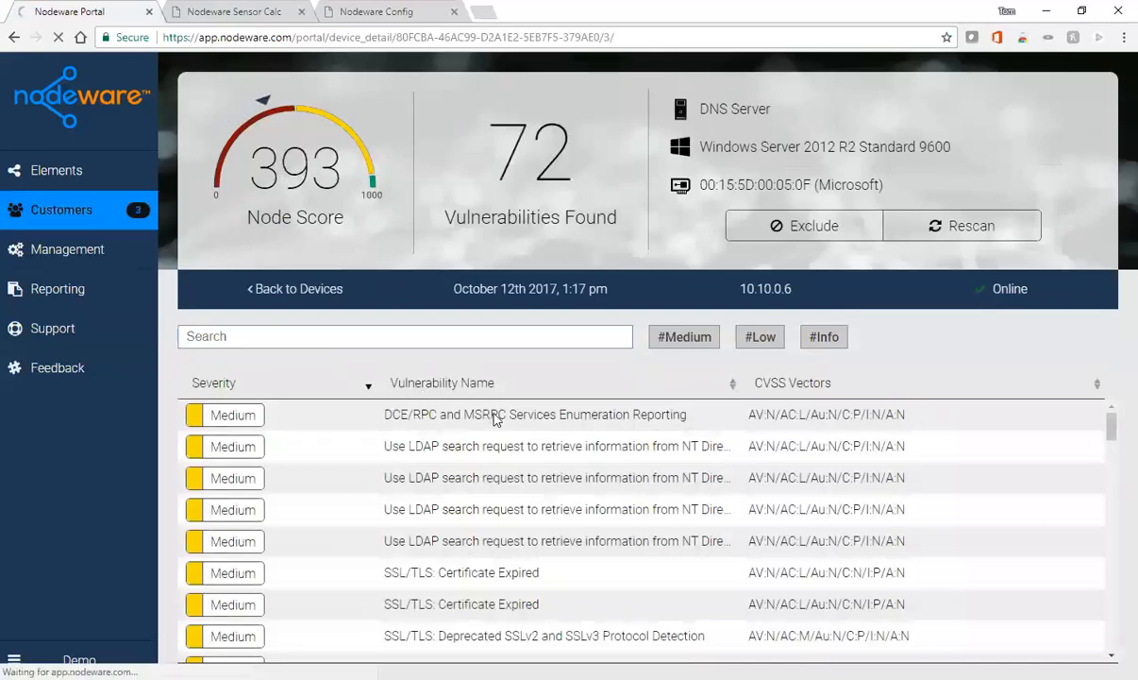
scroll(517, 412, down, 10)
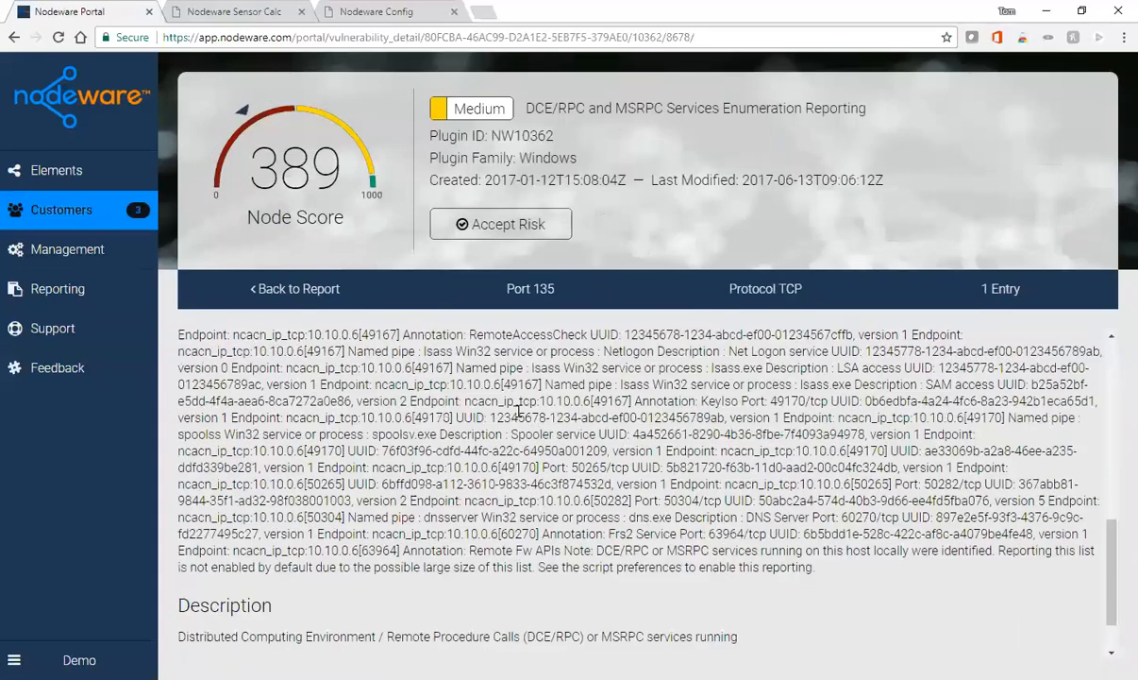
scroll(518, 413, down, 1)
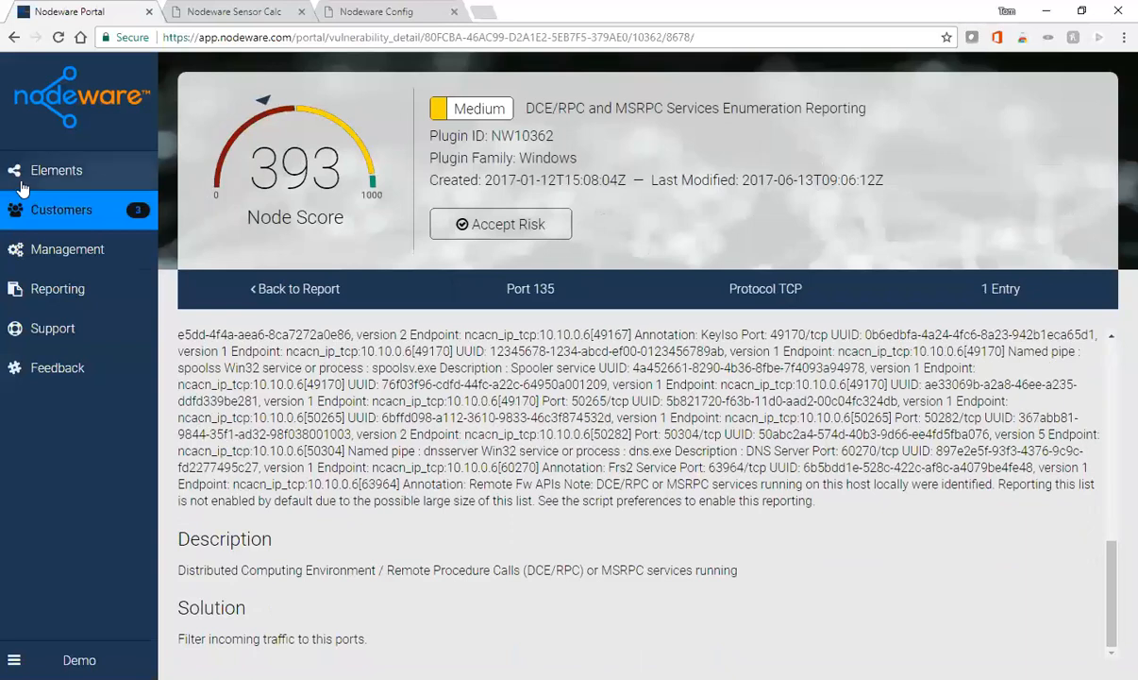
- Return to the Customers list and log out via the Demo account menu
click(83, 214)
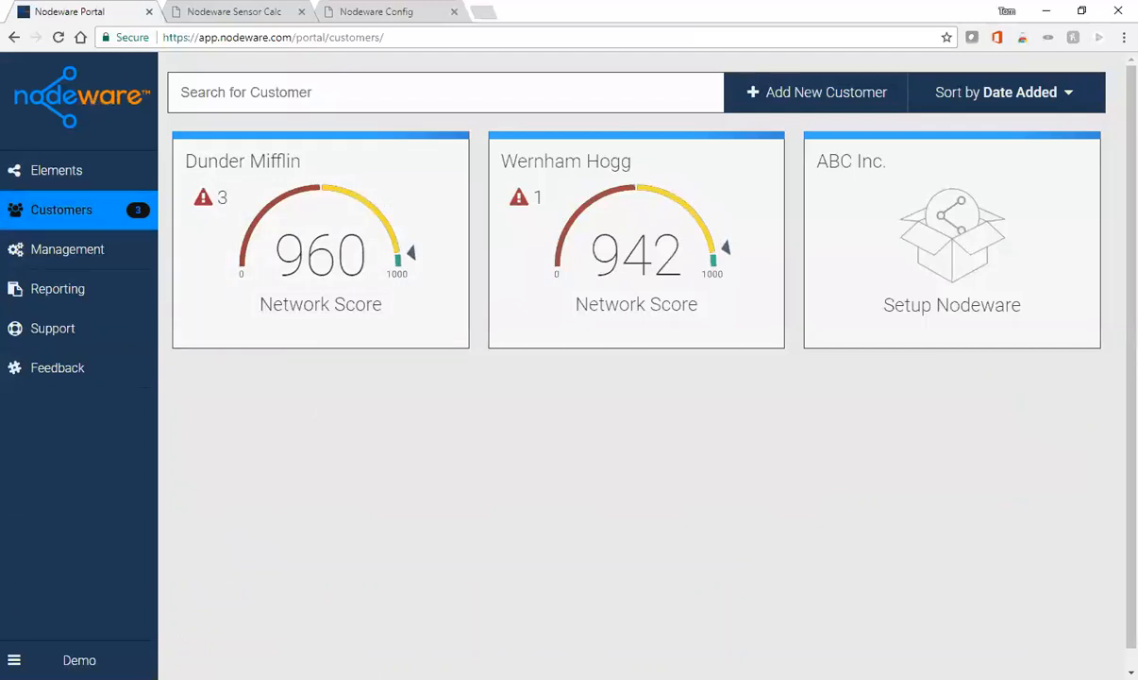
click(14, 660)
click(81, 586)
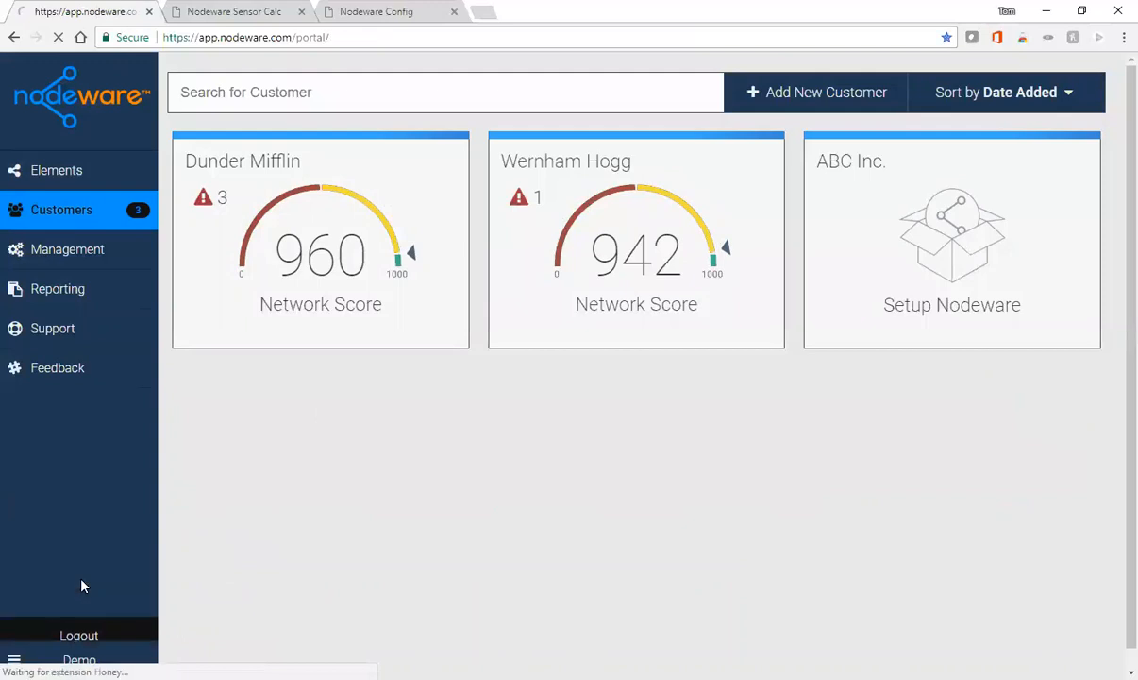